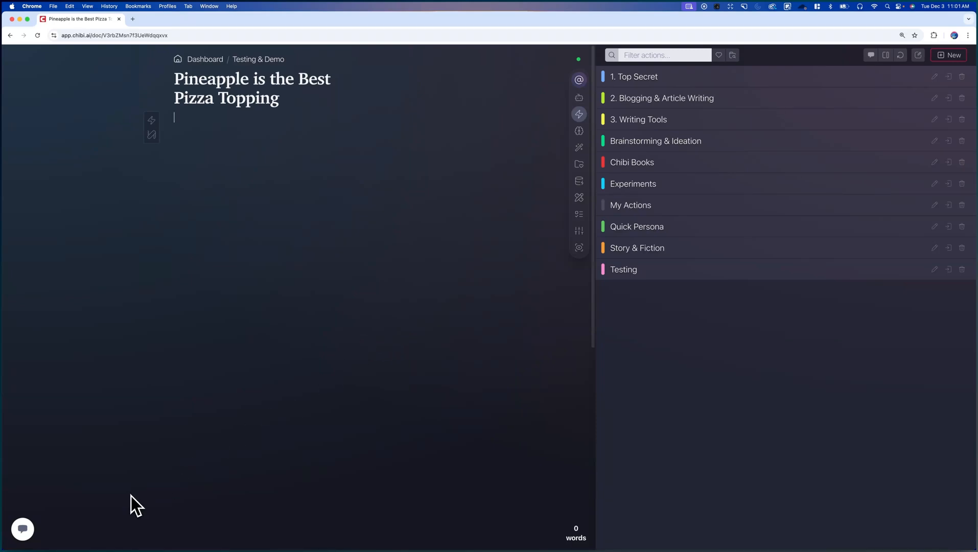
Step: Open the help tutorial on creating a short blog post generation action and view its initial setup instructions
click(29, 530)
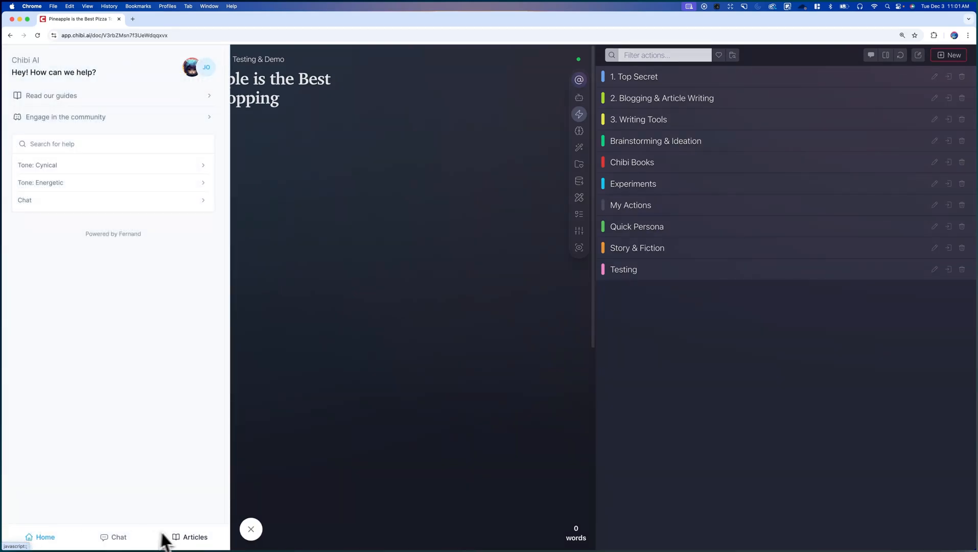
click(199, 537)
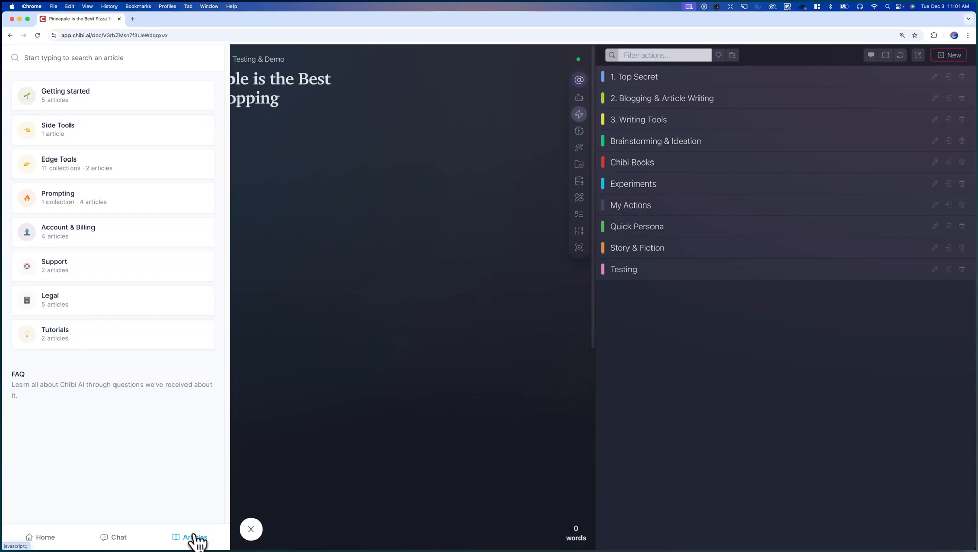
click(58, 342)
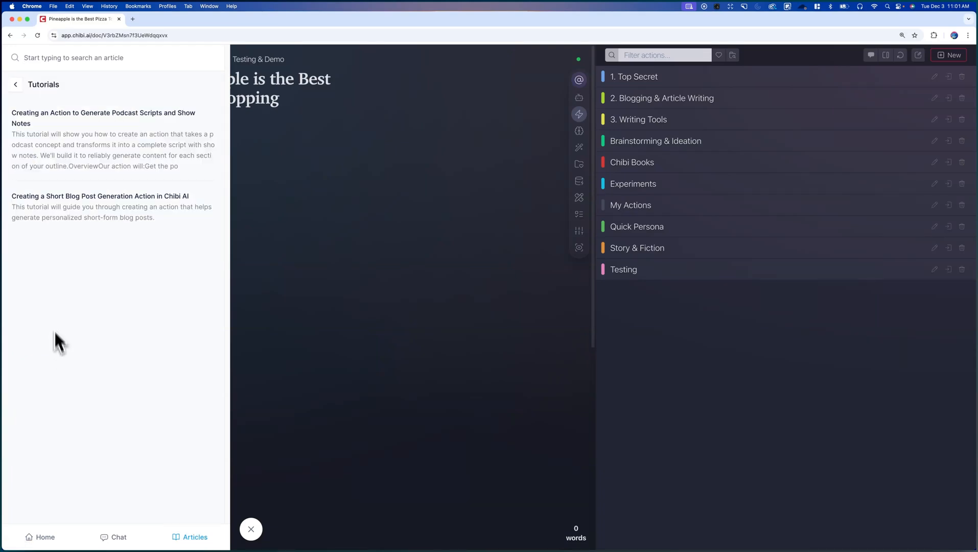
click(93, 204)
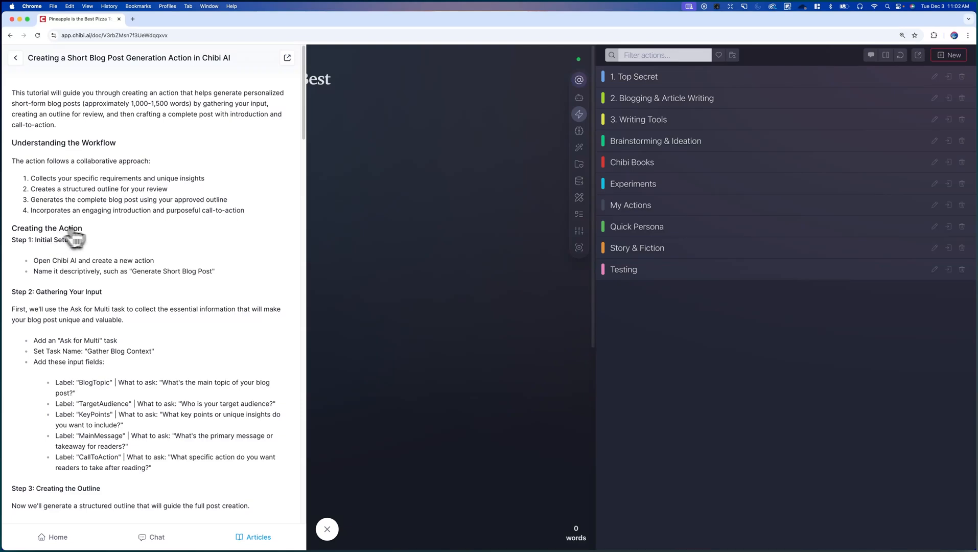
scroll(138, 225, down, 4)
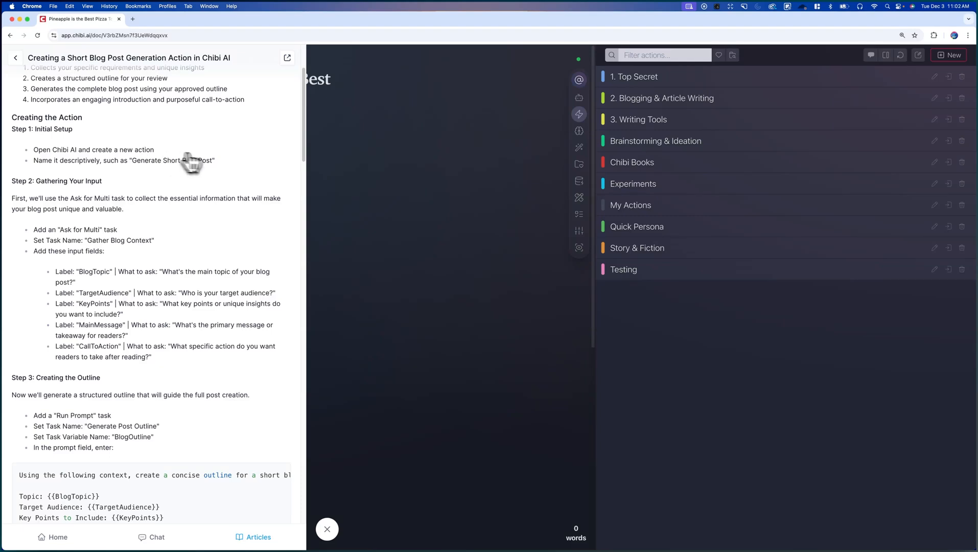
Step: Create a new action in the Testing category named "Generate Short Blog Post" and proceed to adding tasks
click(625, 269)
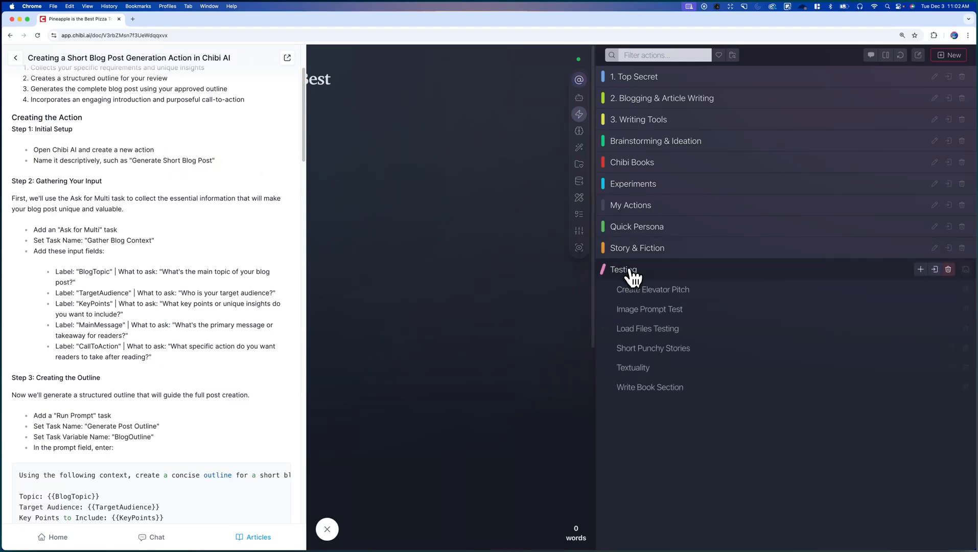
click(921, 269)
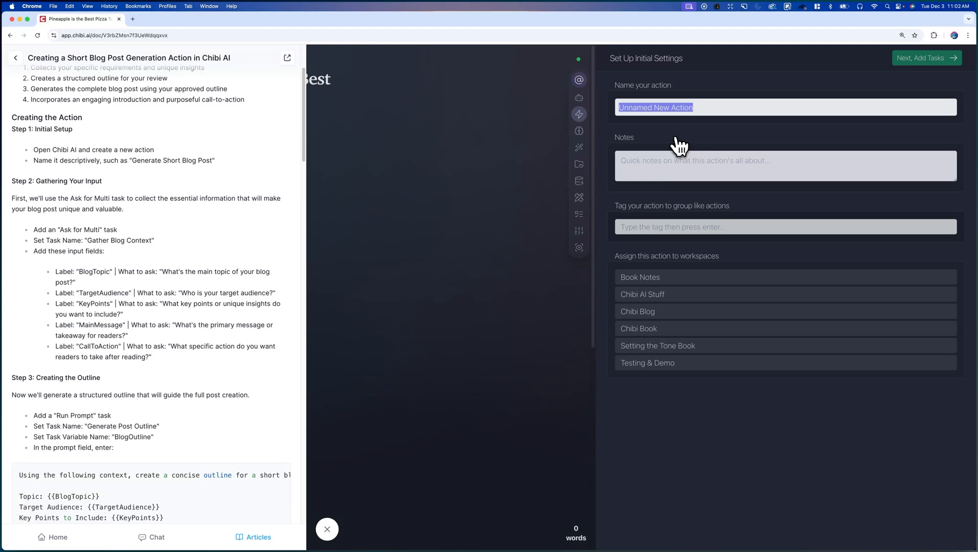
text(Generate )
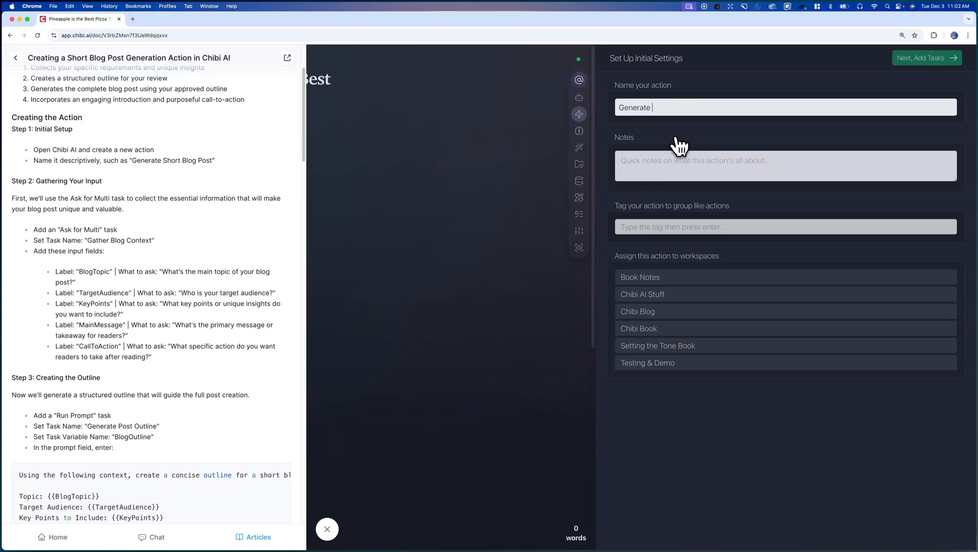
text(Short bBlog PO)
key(BackSpace)
text(ost)
click(940, 60)
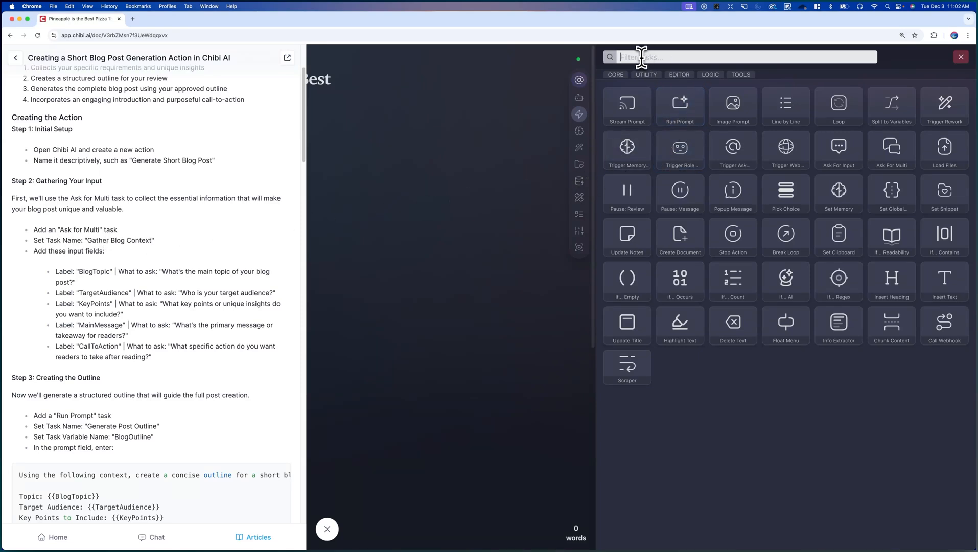
Step: Add an Ask For Multi task whose first input is BlogTopic, asking "What's the main topic of your blog post?"
text(ask)
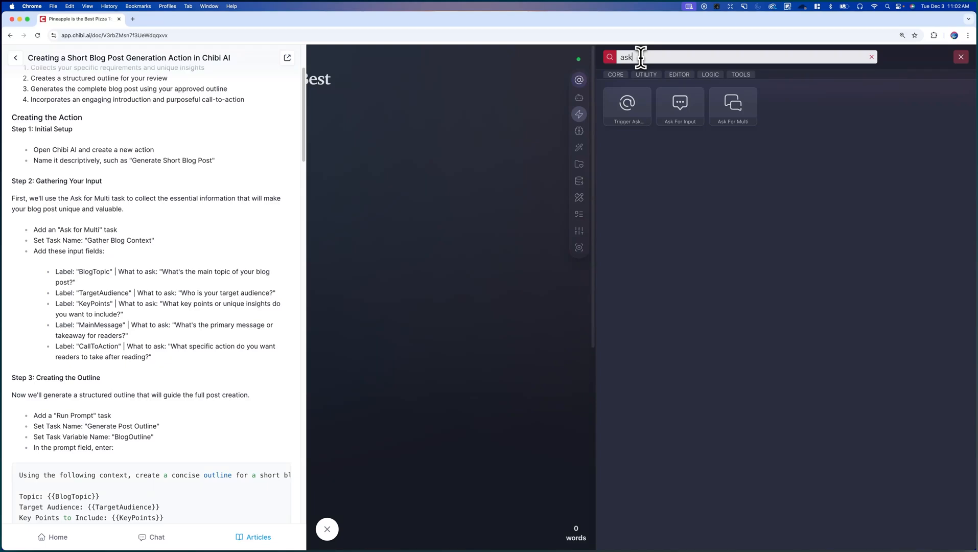
click(735, 106)
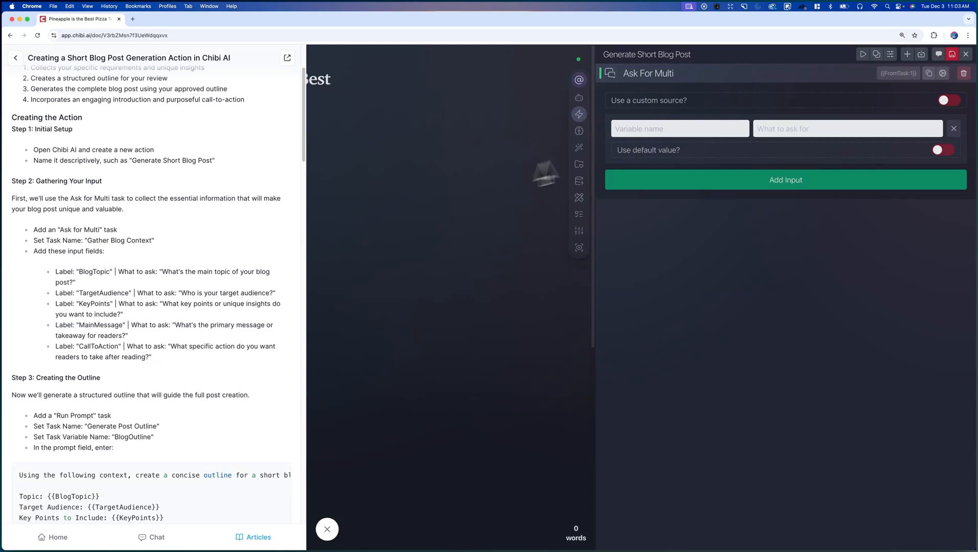
click(693, 125)
text(BlogTopic)
drag(162, 271, 106, 282)
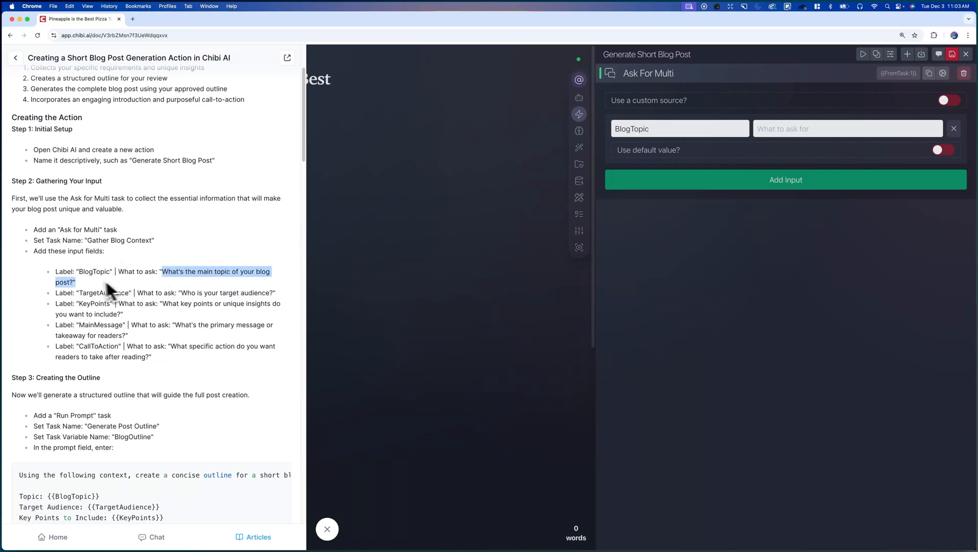
key(super+c)
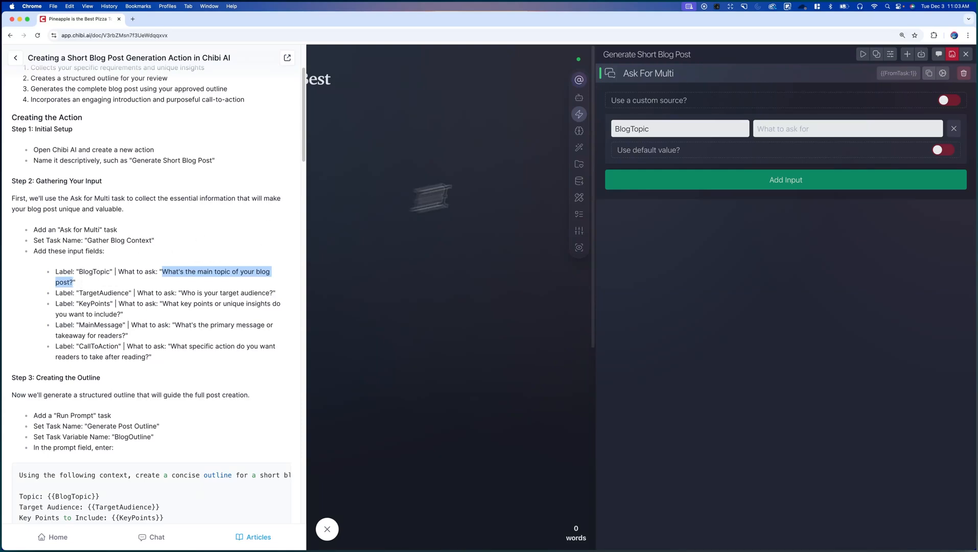
click(852, 125)
key(super+v)
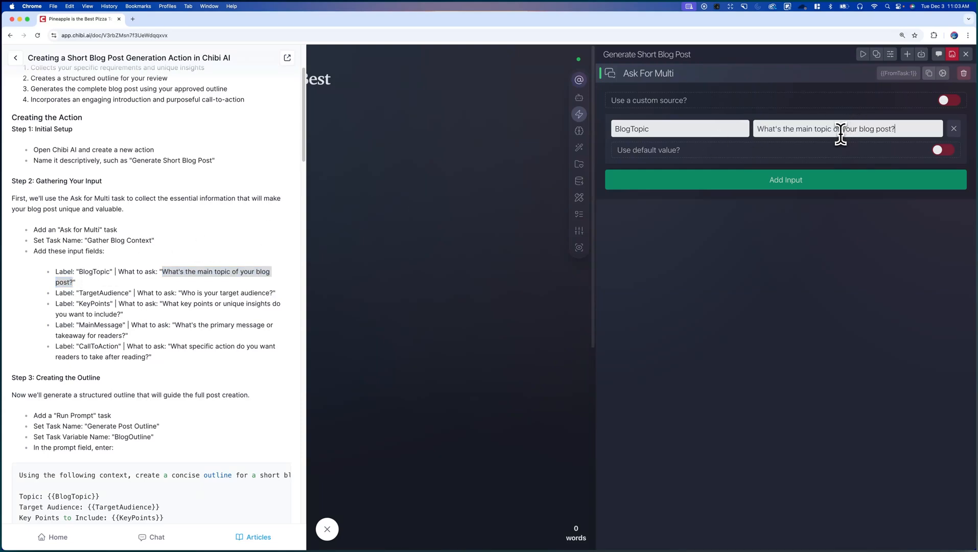
Step: Add a second input named TargetAudience that asks "Who is your target audience?", using the tutorial's text
click(784, 182)
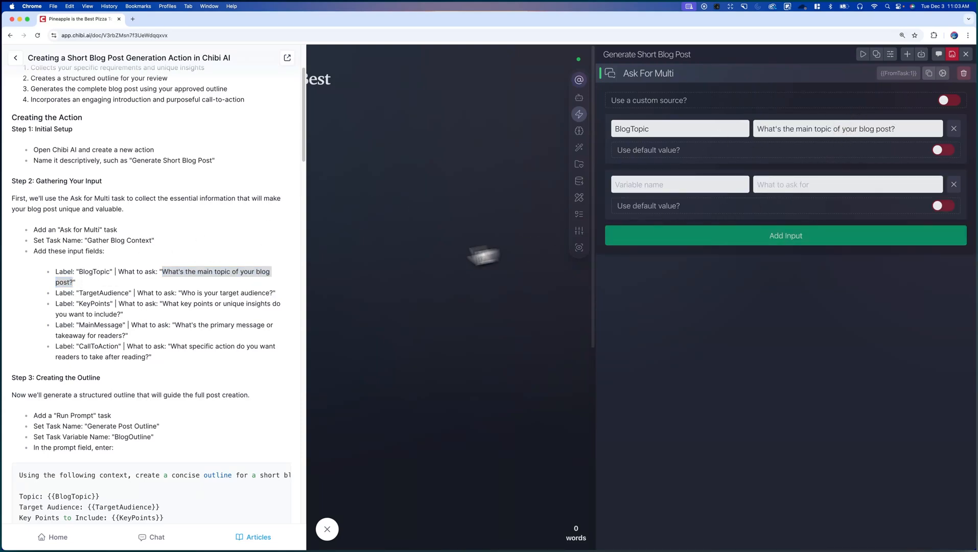
double_click(104, 293)
key(super+c)
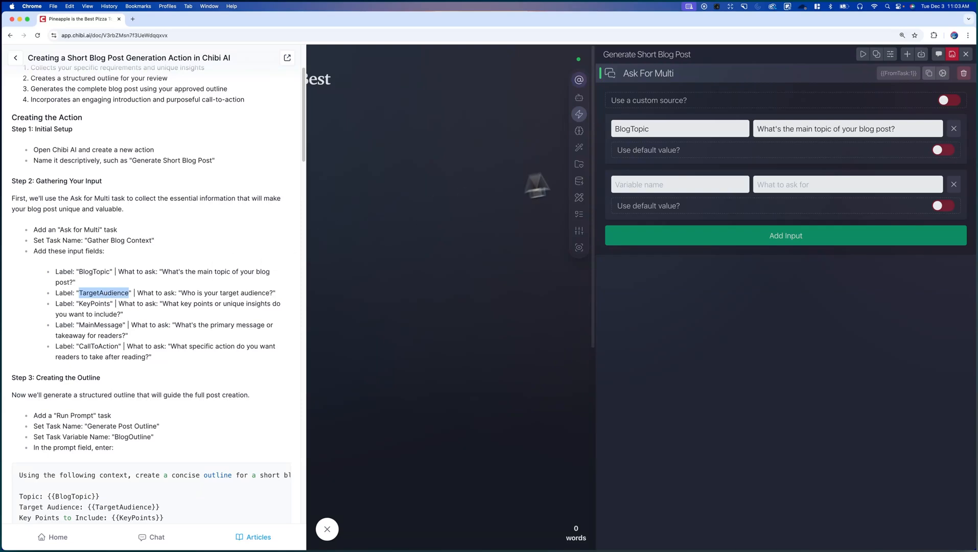
click(667, 183)
key(super+v)
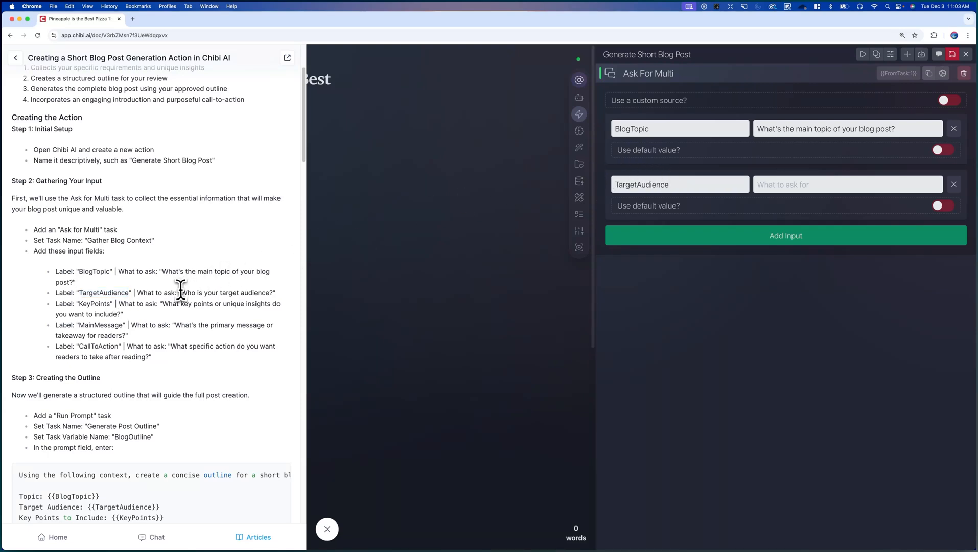
drag(182, 293, 273, 294)
key(super+c)
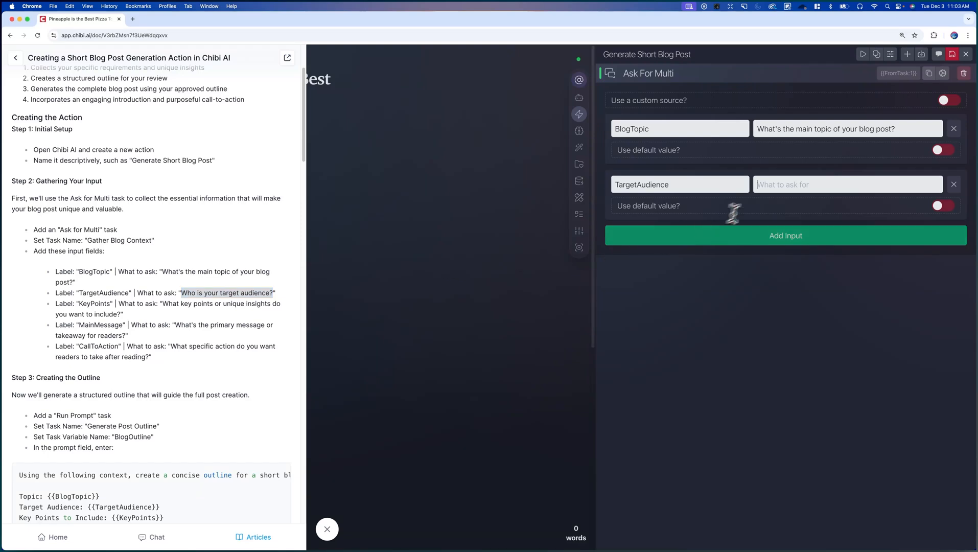
click(787, 184)
key(super+v)
Step: Add a third input named MainMessage that asks "What's the primary message or takeaway for readers?", using the tutorial's text
click(786, 235)
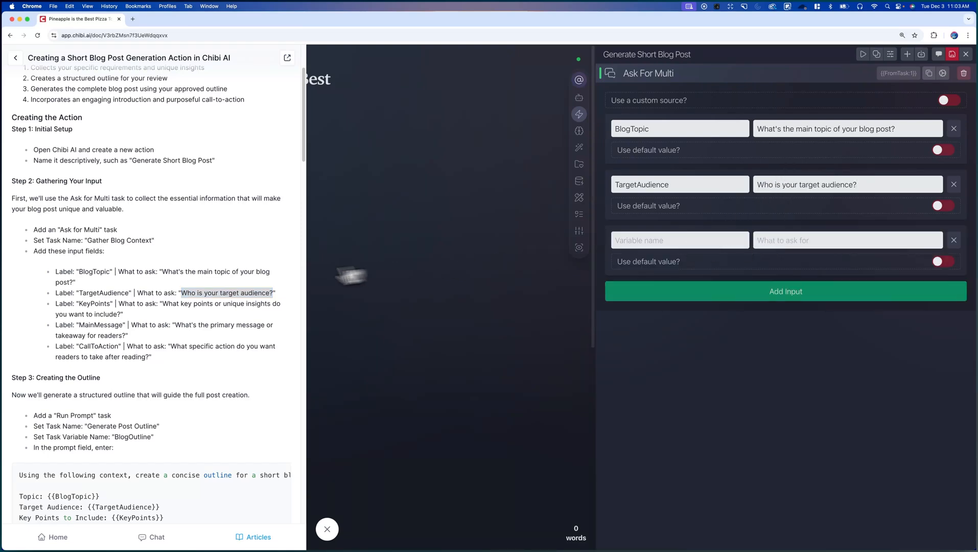
double_click(100, 324)
key(super+c)
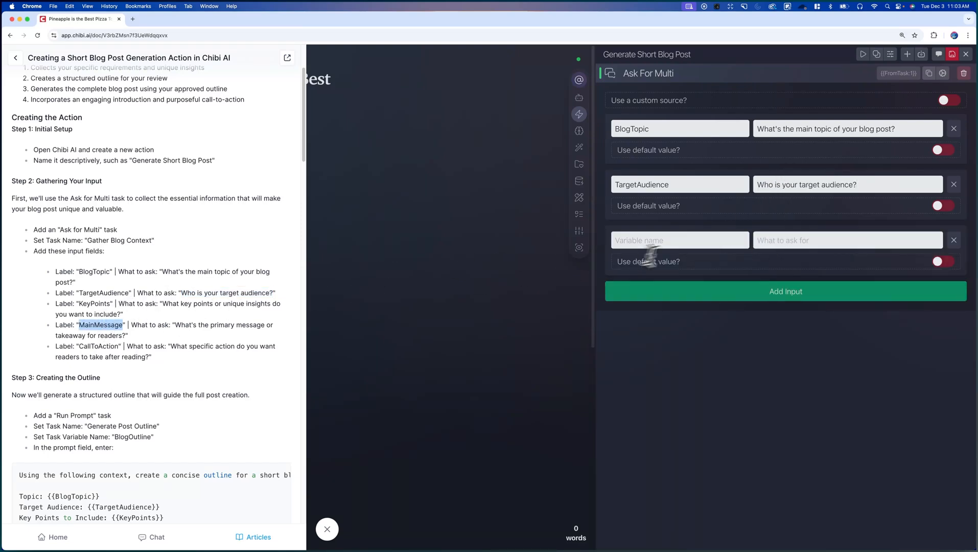
click(703, 241)
key(super+v)
click(256, 323)
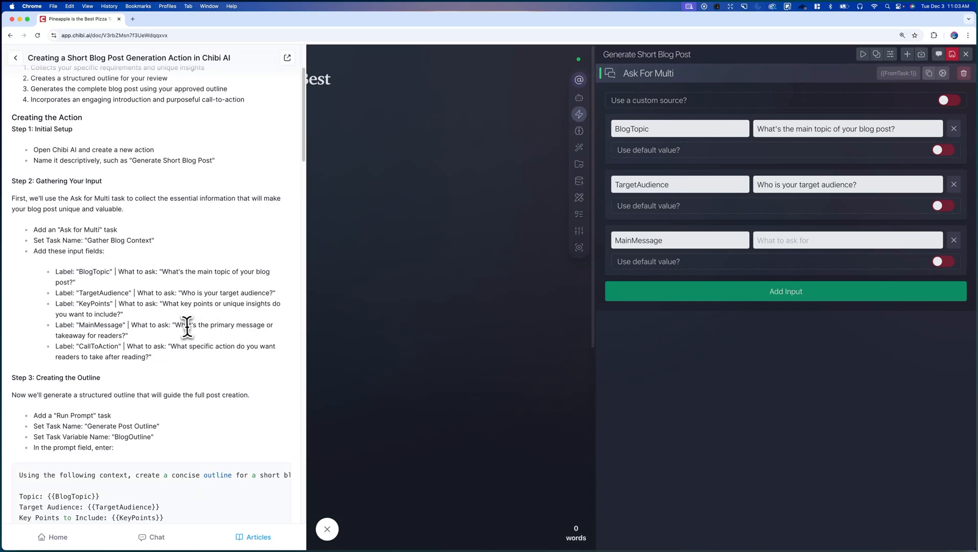
drag(175, 325, 126, 335)
key(super+c)
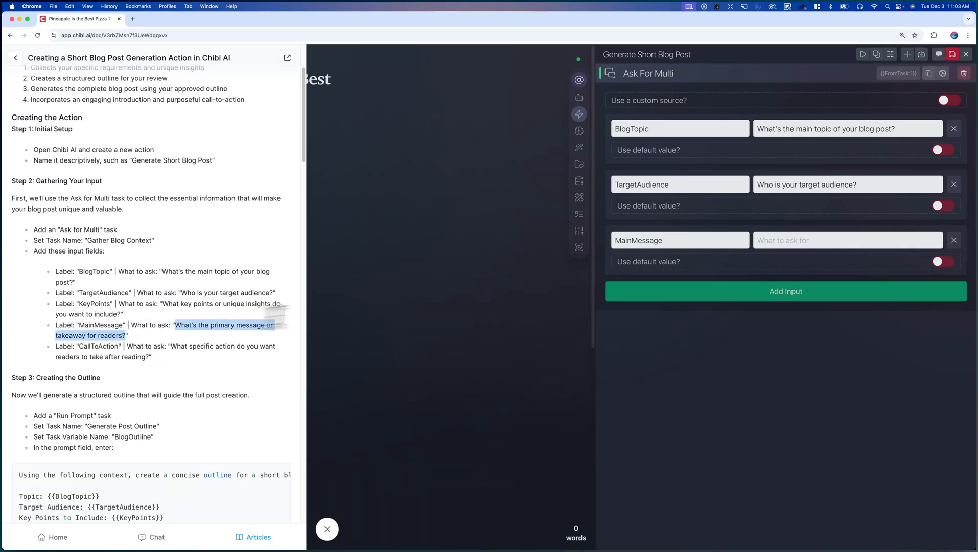
click(768, 240)
key(super+v)
Step: Add a fourth input named CallToAction asking "What specific action do you want readers to take after reading?" and collapse the Ask For Multi task
click(776, 287)
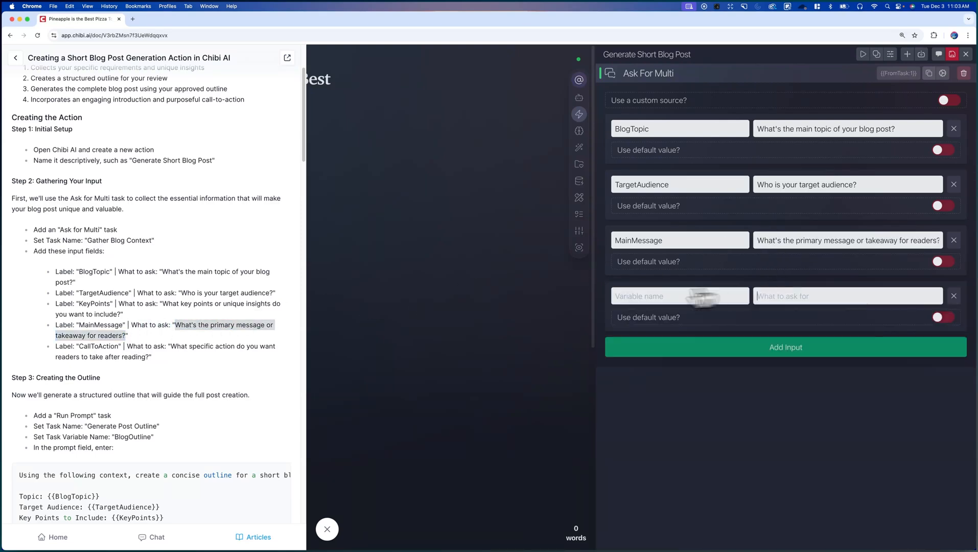
double_click(97, 346)
key(super+c)
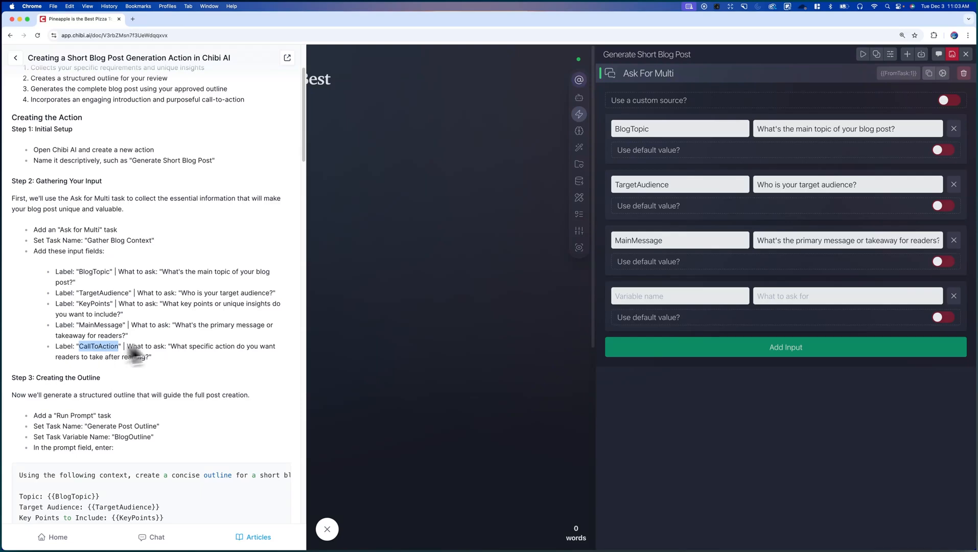
click(691, 296)
key(super+v)
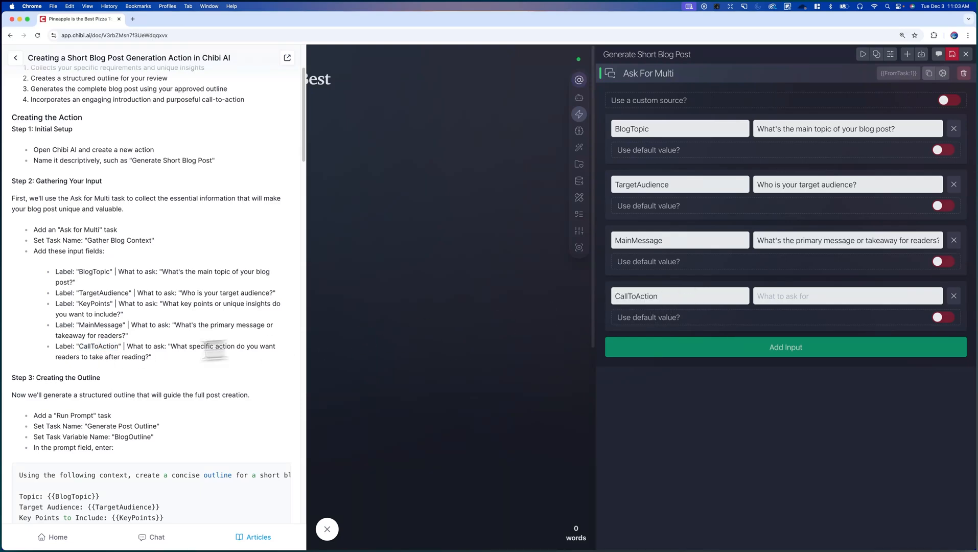
drag(171, 346, 149, 358)
key(super+c)
click(793, 299)
key(super+v)
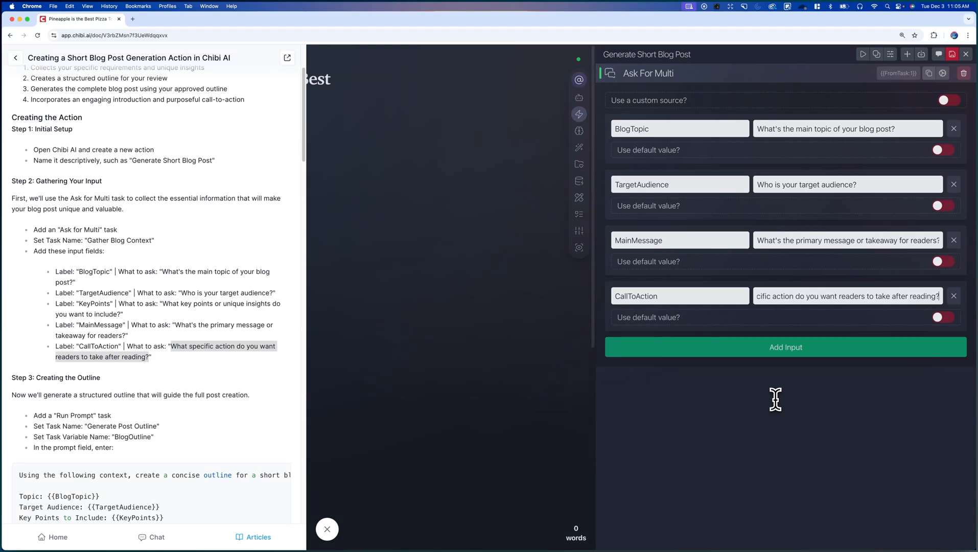
click(721, 82)
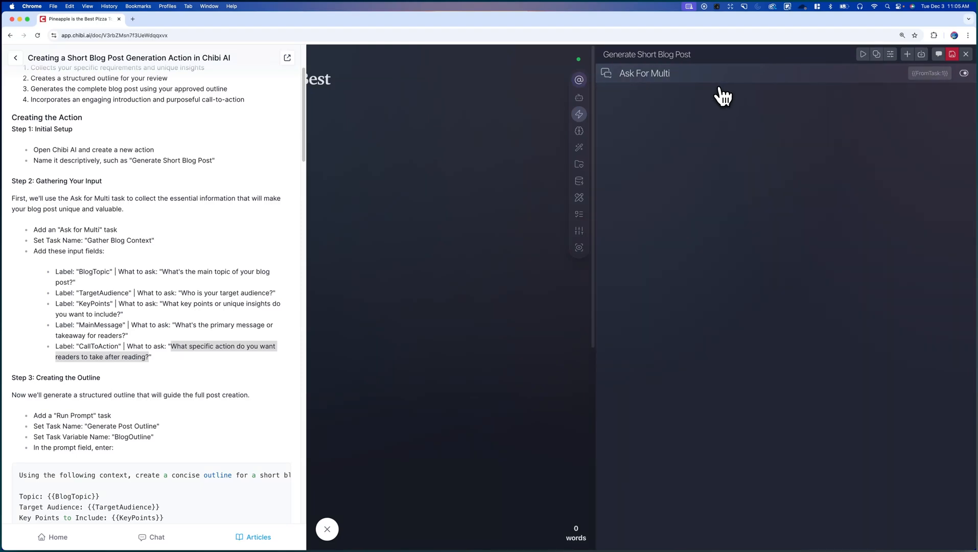
Step: Following the tutorial's outline section, add a Run Prompt task after Ask For Multi and expand it
scroll(162, 329, down, 4)
scroll(162, 330, down, 4)
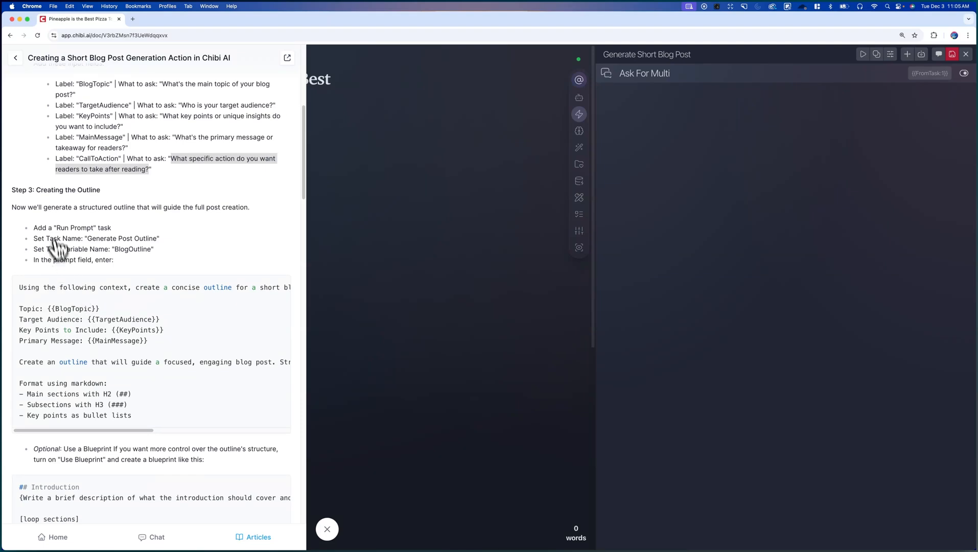
scroll(100, 198, down, 3)
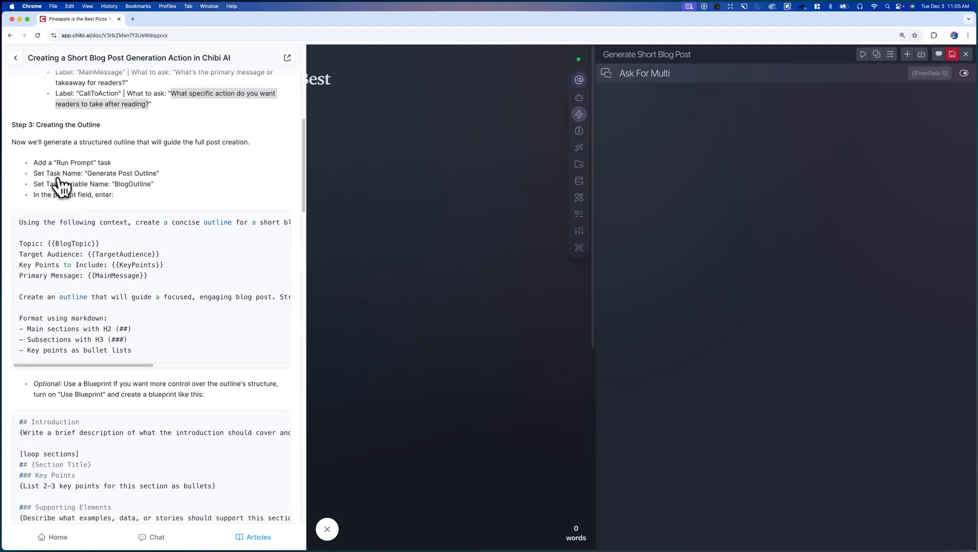
click(910, 55)
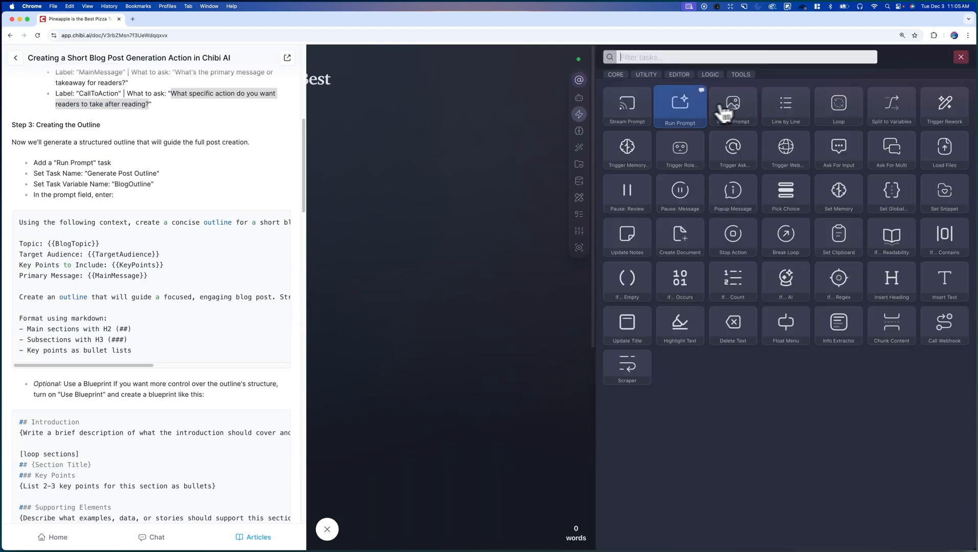
click(687, 117)
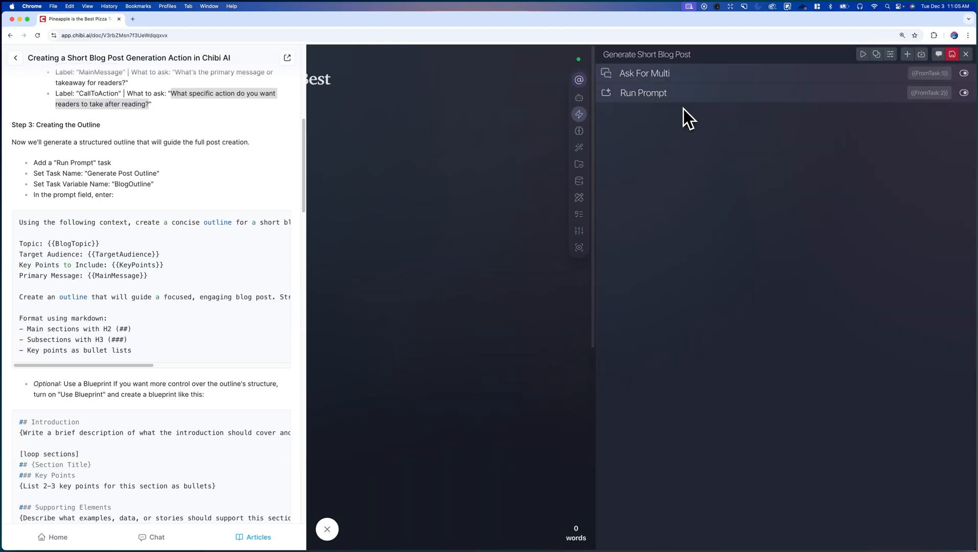
click(683, 101)
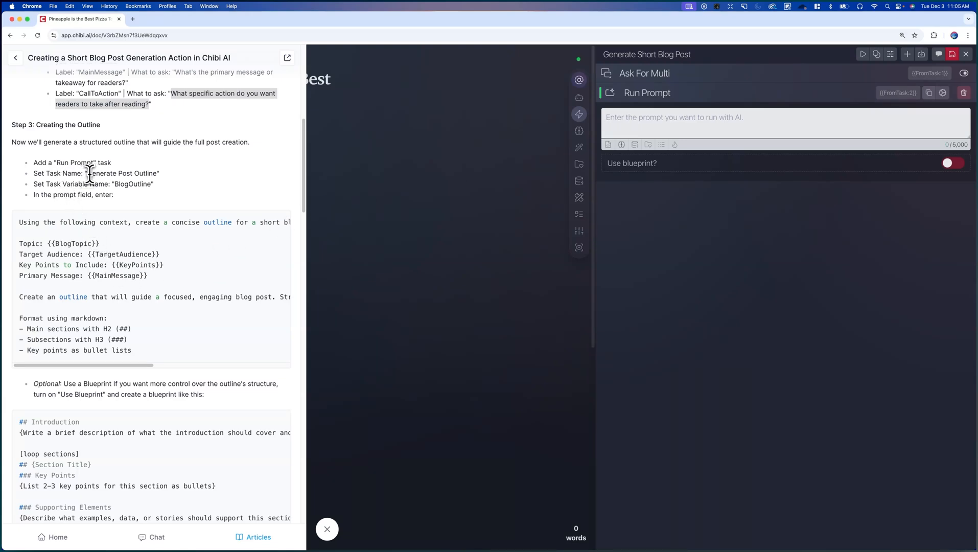
Step: Name the Run Prompt task "Generate Post Outline" and set its task variable name to "BlogOutline", using the tutorial's text
drag(88, 173, 157, 174)
key(super+c)
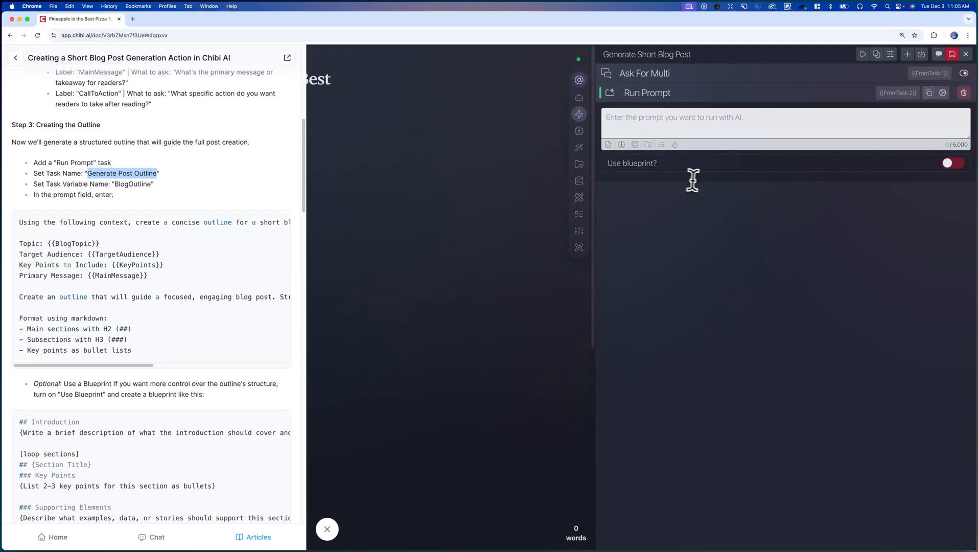
click(943, 93)
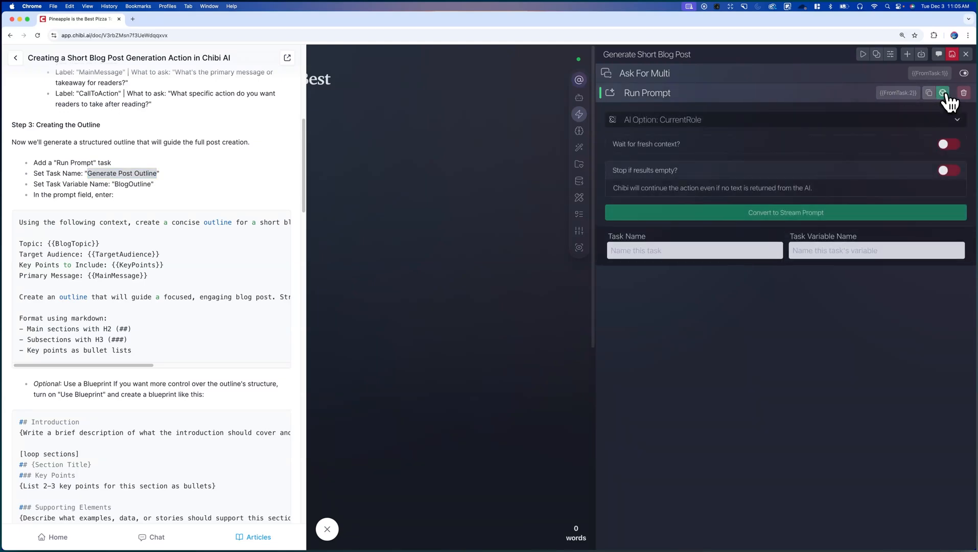
right_click(668, 247)
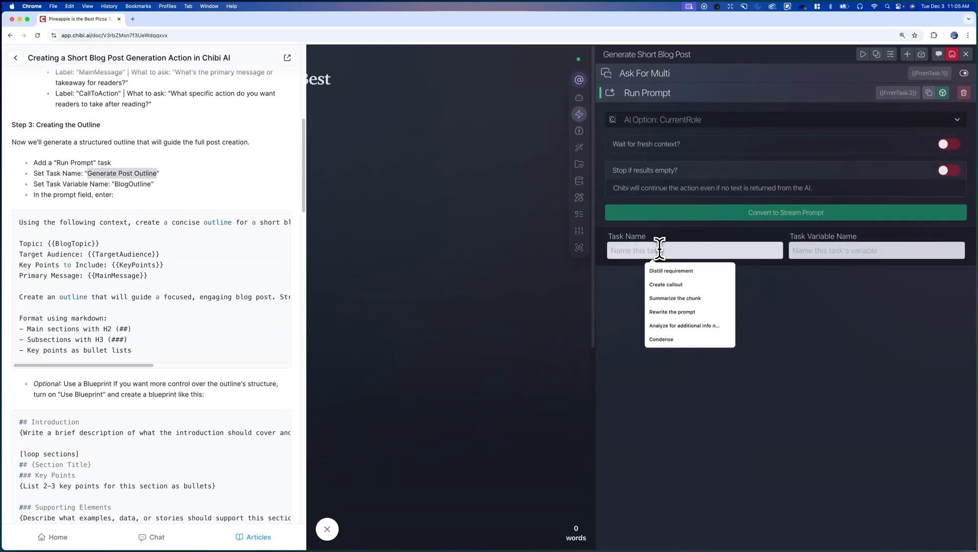
click(662, 267)
double_click(132, 185)
key(super+c)
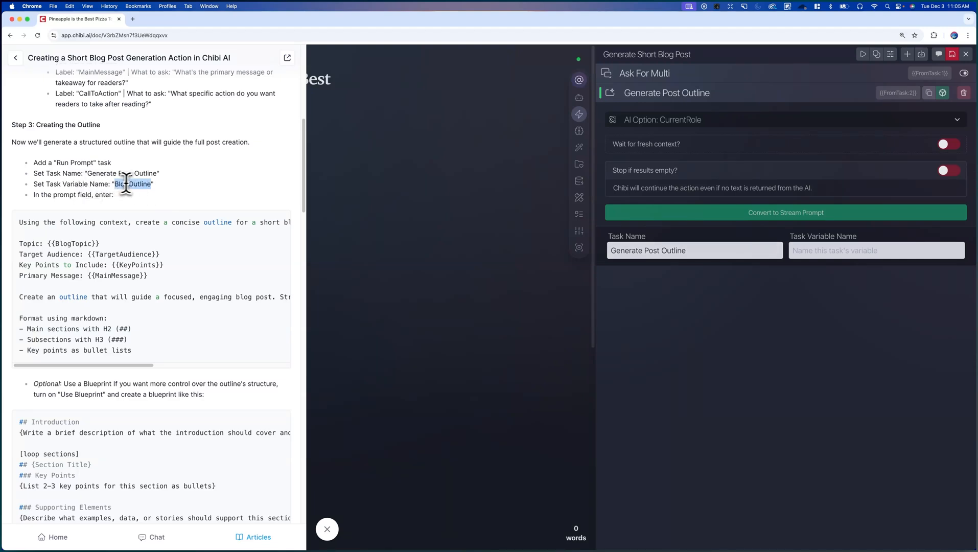
click(788, 248)
key(super+v)
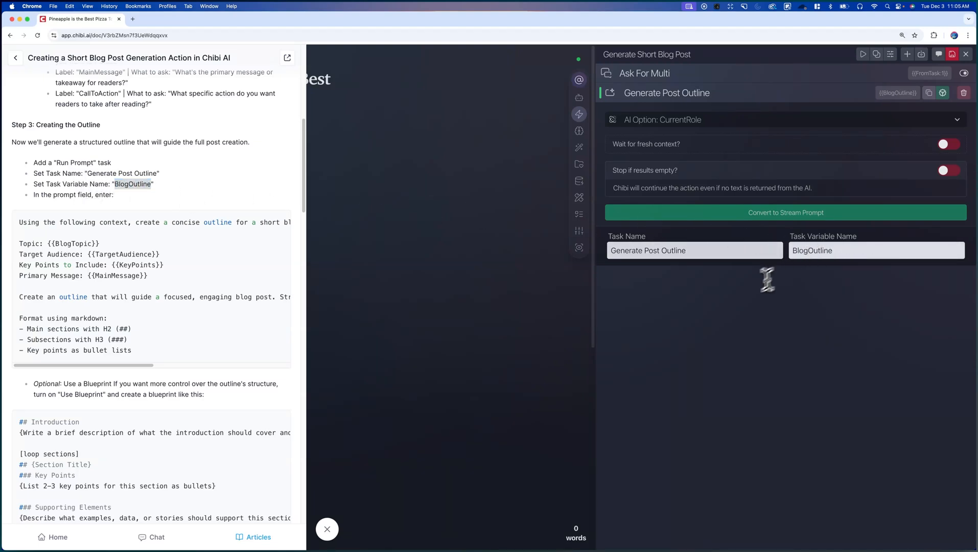
Step: Fill the Generate Post Outline task's prompt with the tutorial's complete outline prompt, from "Using the following context" through "Key points as bullet lists"
click(43, 233)
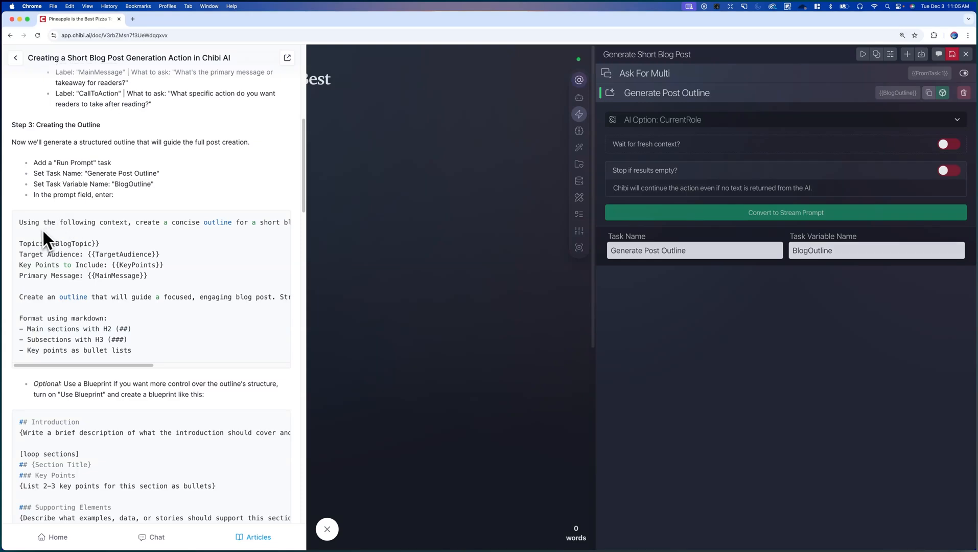
drag(22, 223, 143, 347)
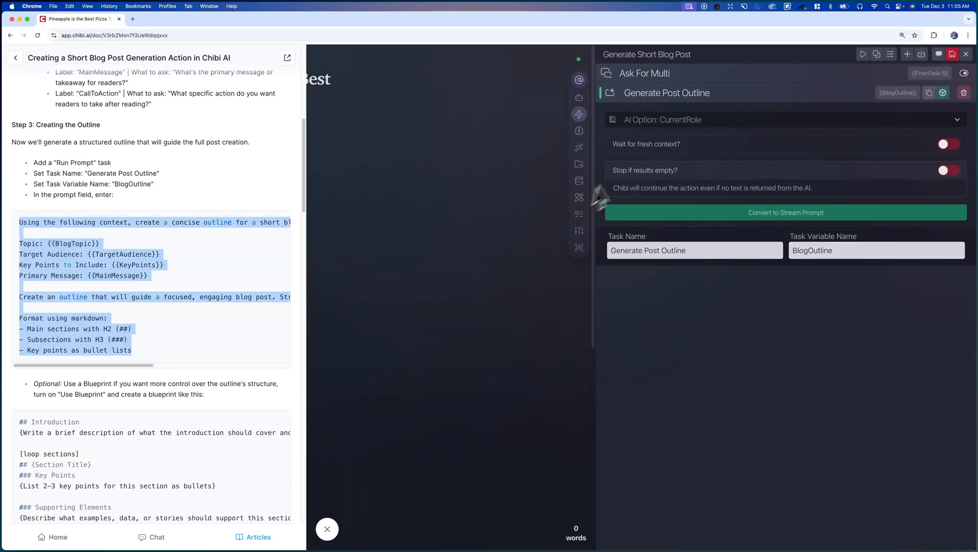
click(678, 106)
click(677, 106)
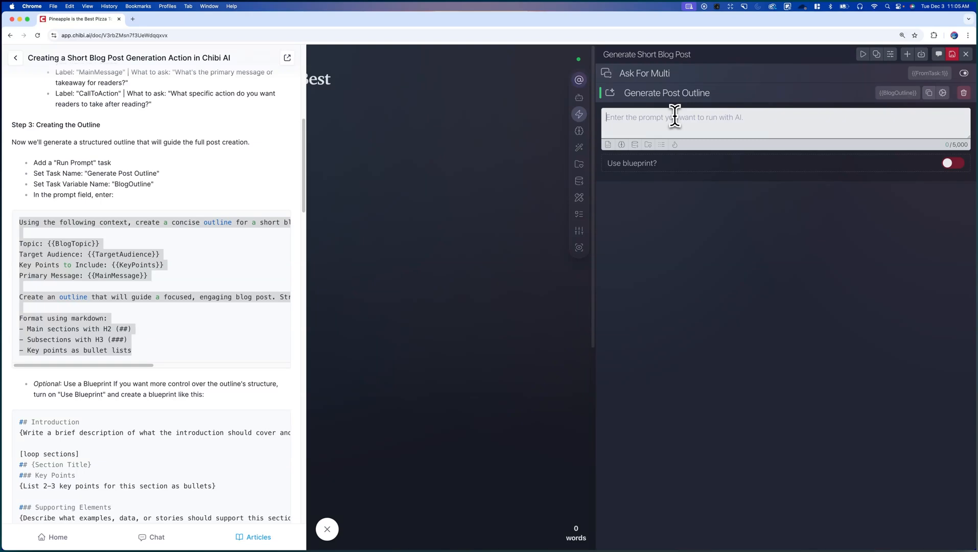
text(Using the following context, create a concise outline for a short blog post:  Topic: {{BlogTopic}} Target Audience: {{TargetAudience}} Key Points to Include: {{KeyPoints}} Primary Message: {{MainMessage}}  Create an outline that will guide a focused, engaging blog post. Structure it to build towards this call to action: {{CallToAction}}  Format using markdown: - Main sections with H2 (##) - Subsections with H3 (###) - Key points as bullet lists)
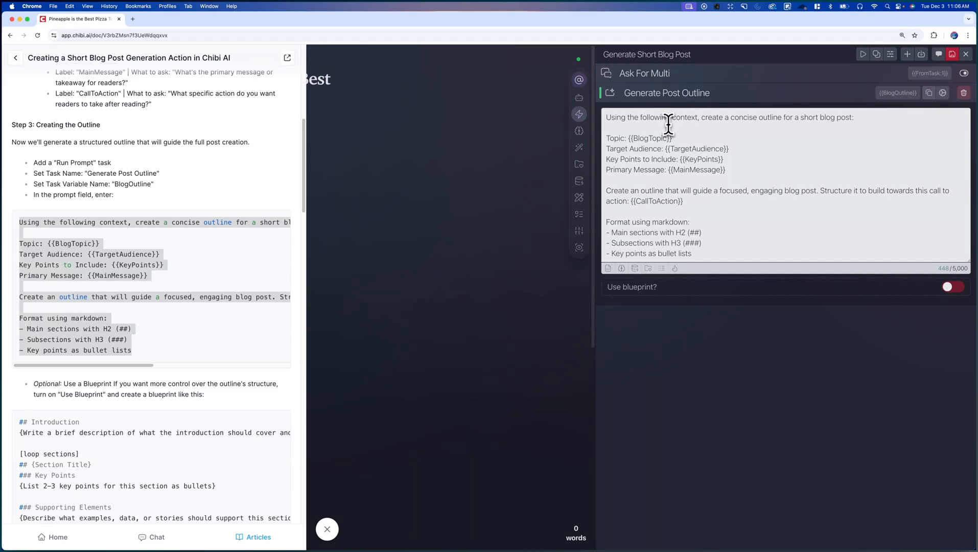
Step: Compare the variables used in the outline prompt with the input labels defined in the Ask For Multi task
click(657, 76)
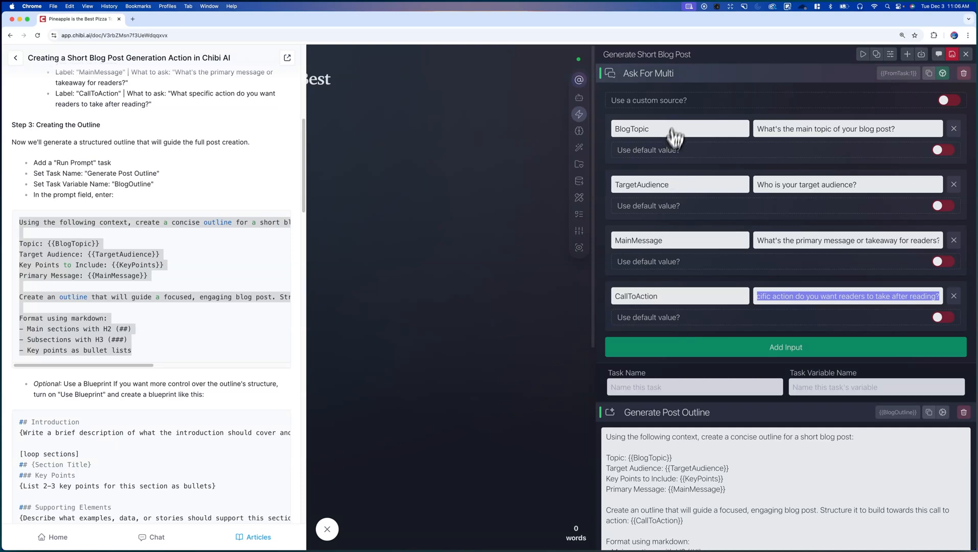
click(682, 76)
drag(673, 138, 630, 138)
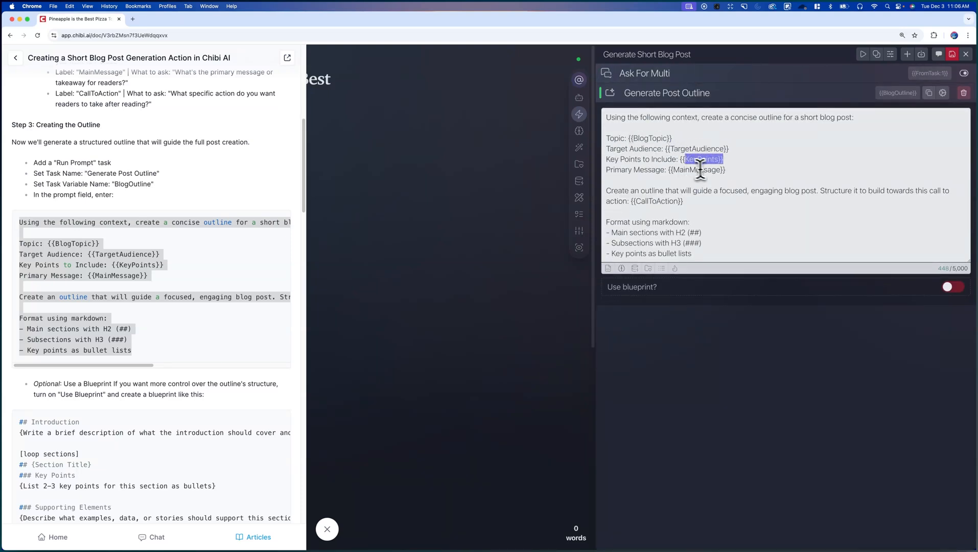
click(673, 179)
click(679, 76)
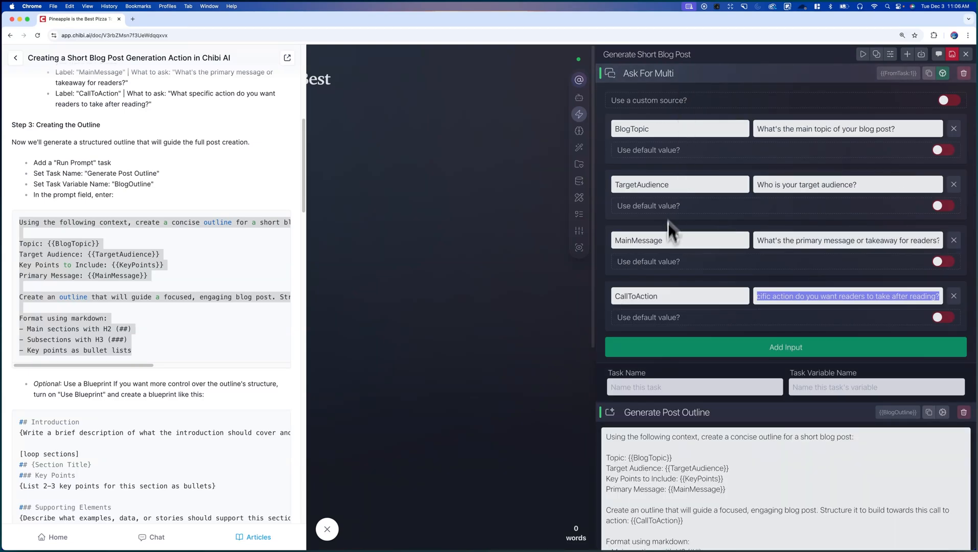
click(680, 76)
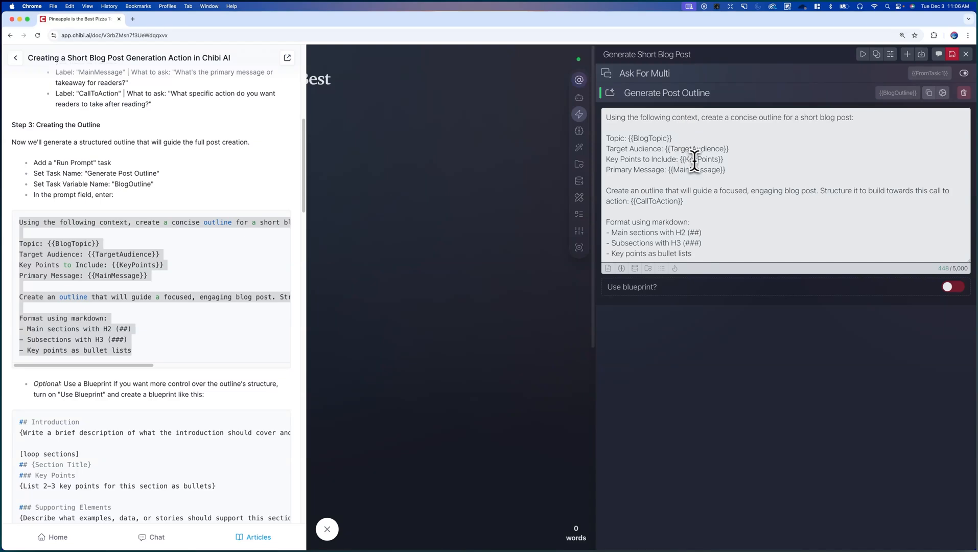
Step: Delete the "Key Points to Include: {{KeyPoints}}" line from the outline prompt, including the blank line it leaves
drag(724, 160, 680, 162)
scroll(111, 245, down, 2)
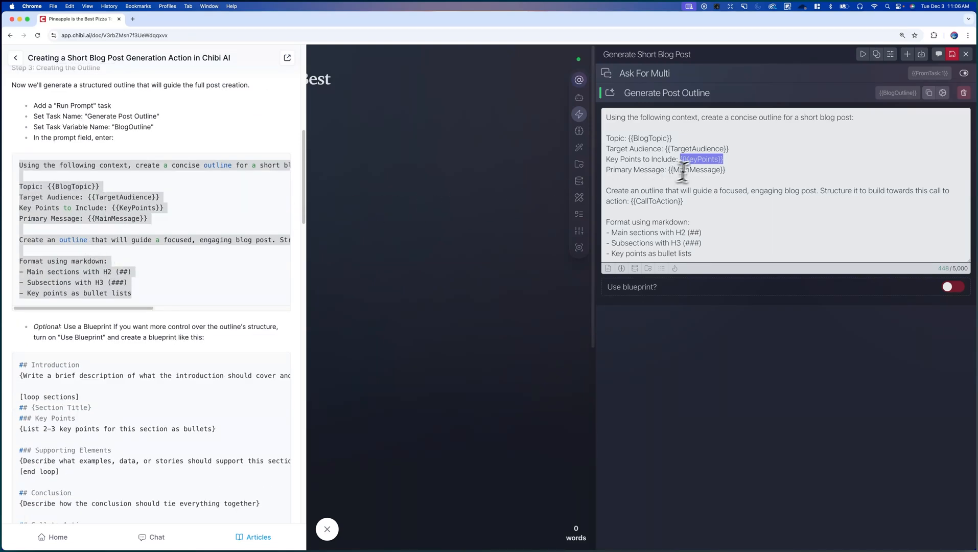
click(720, 164)
drag(726, 160, 601, 171)
key(BackSpace)
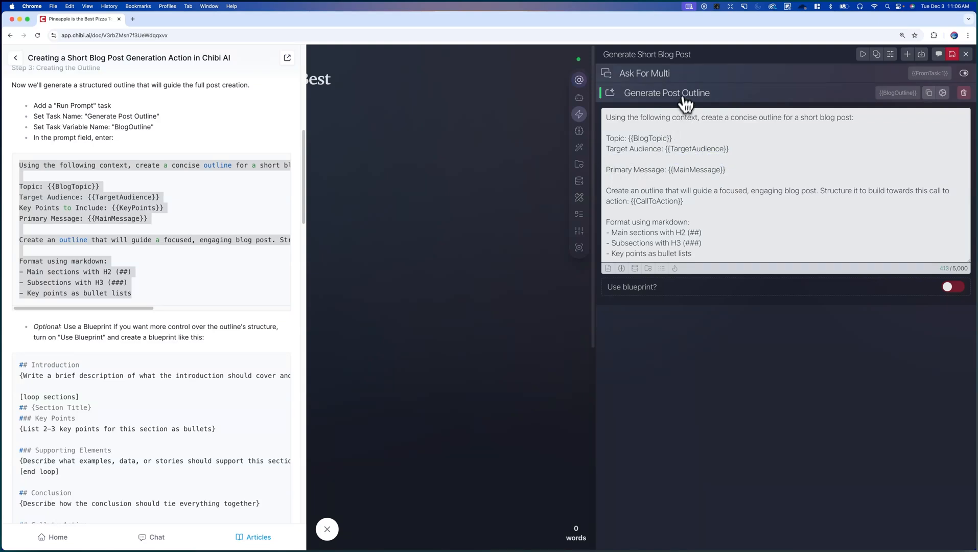
click(670, 75)
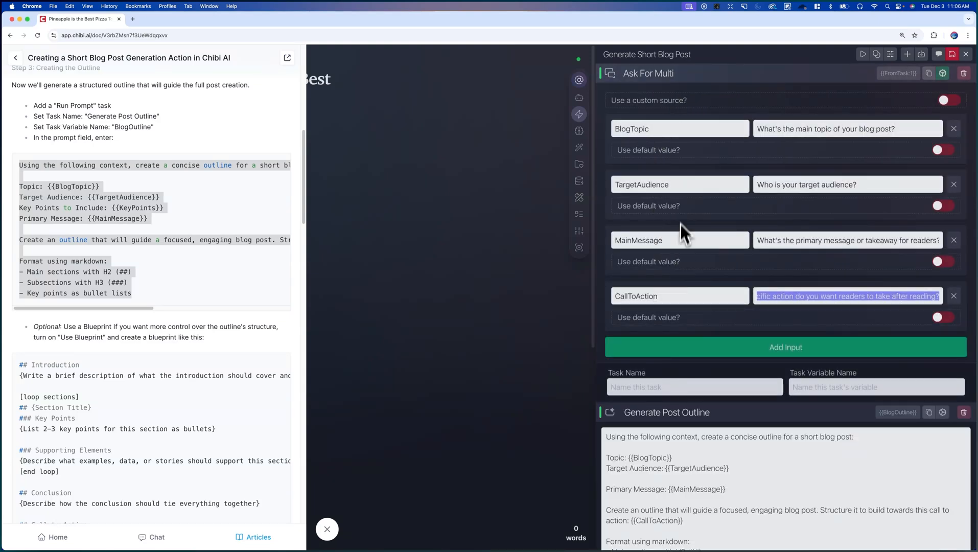
click(675, 76)
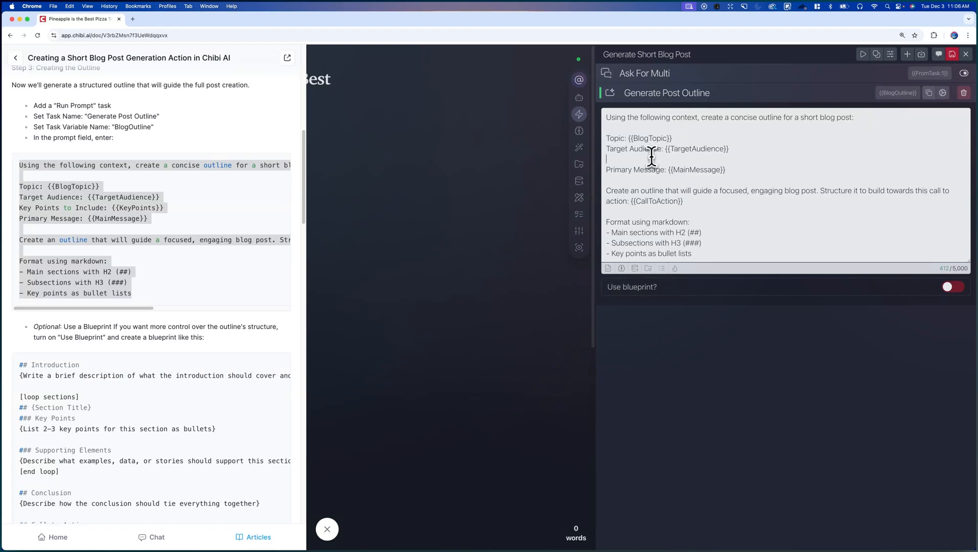
key(BackSpace)
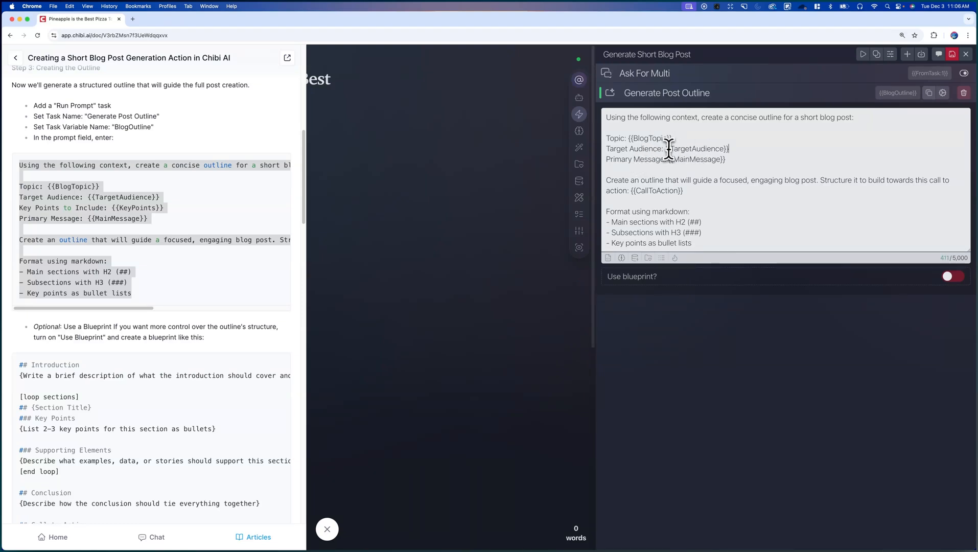
Step: Following the tutorial's AI options, set the Generate Post Outline task to "Use Custom AI Settings"
click(697, 191)
click(248, 306)
scroll(190, 319, down, 3)
scroll(194, 306, down, 1)
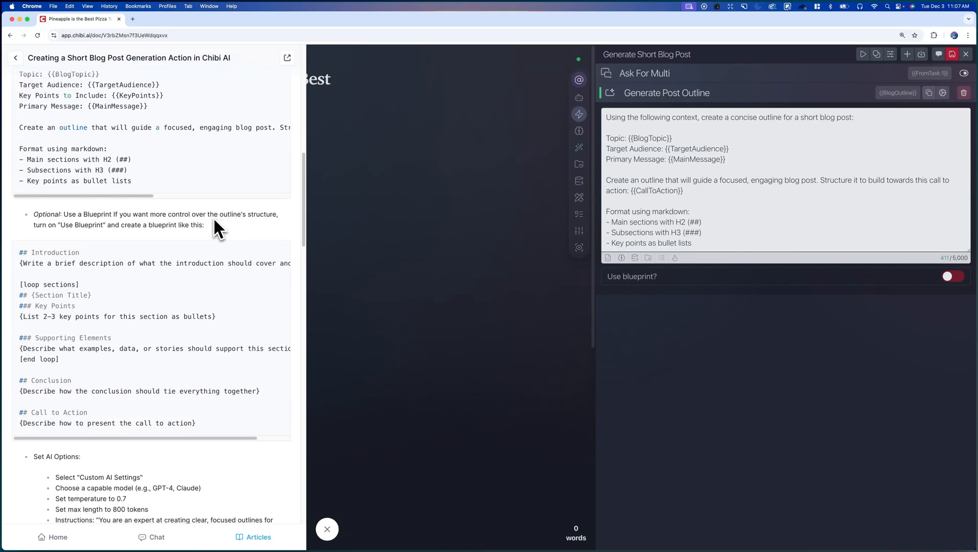
scroll(209, 225, down, 8)
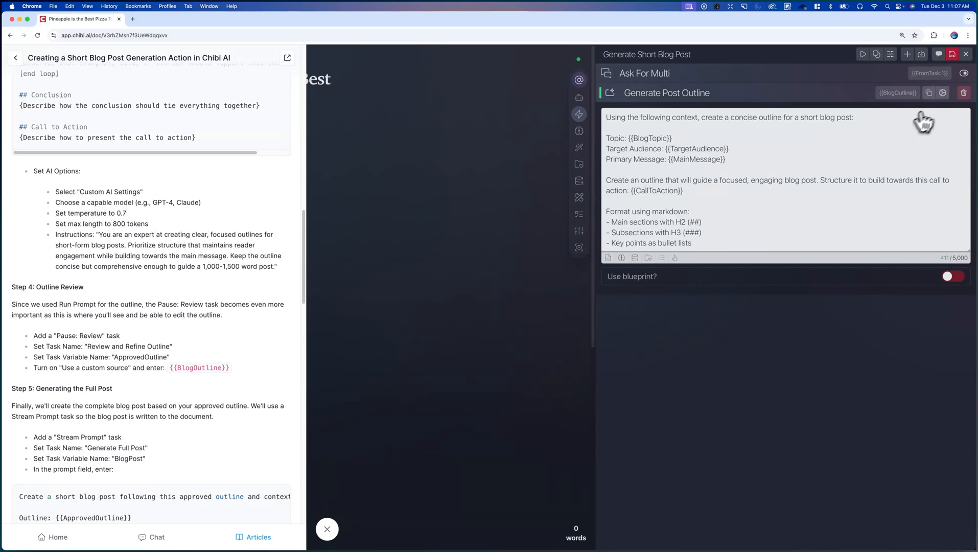
click(944, 92)
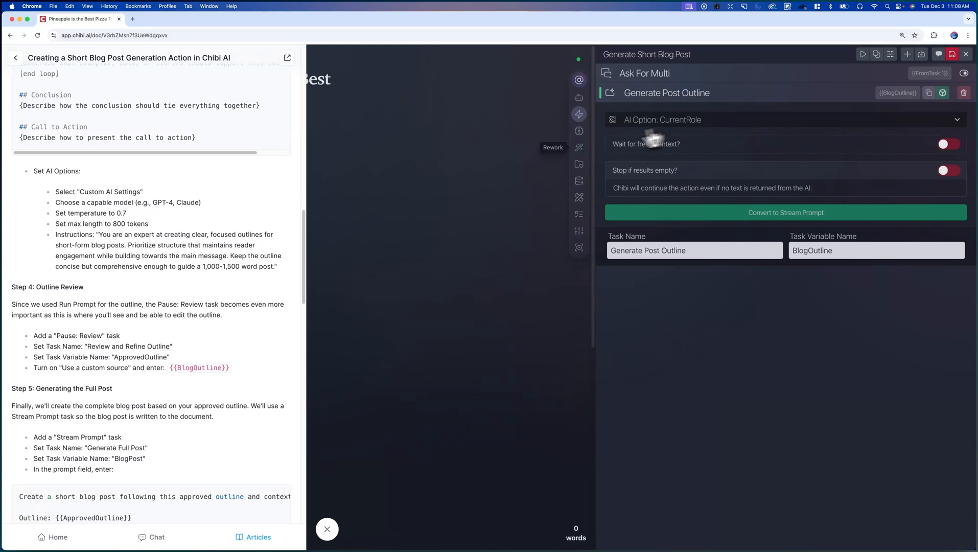
drag(80, 192, 139, 192)
click(670, 121)
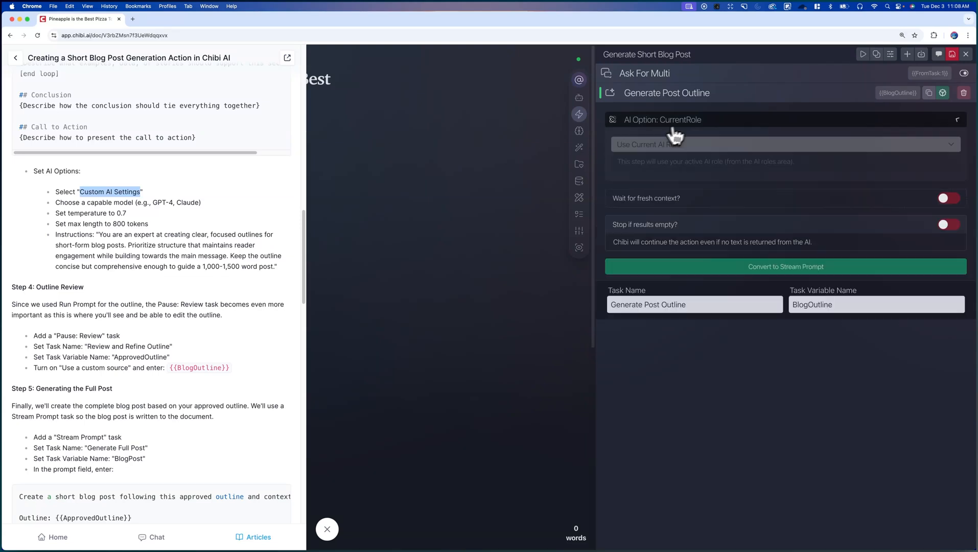
click(685, 143)
click(672, 133)
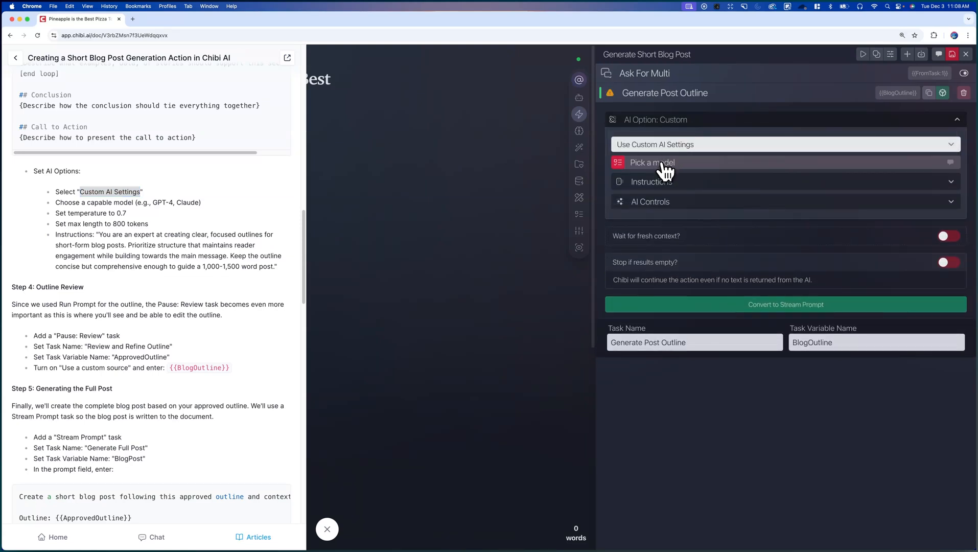
Step: Choose Google: Gemini 1.5 Flash-8B from the favorite models as the outline task's AI model
click(665, 164)
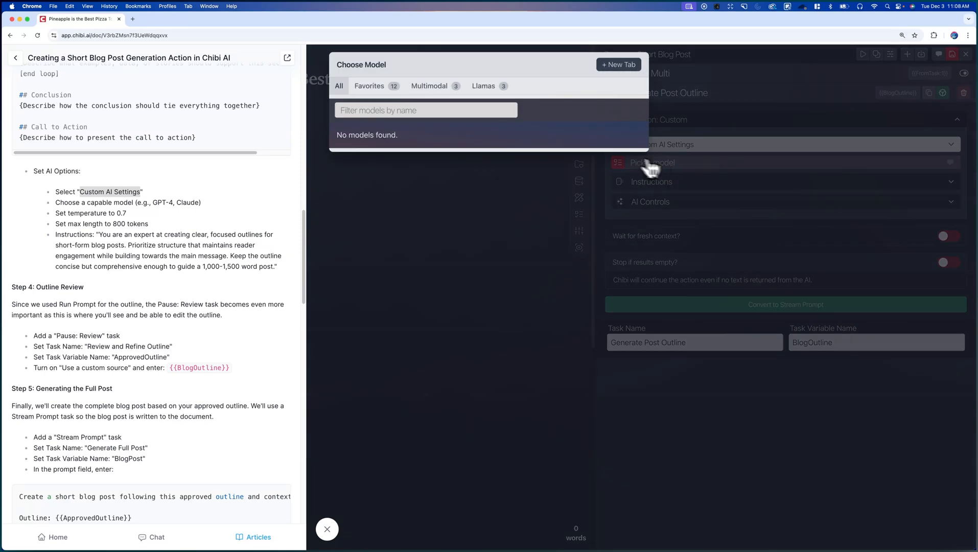
click(376, 90)
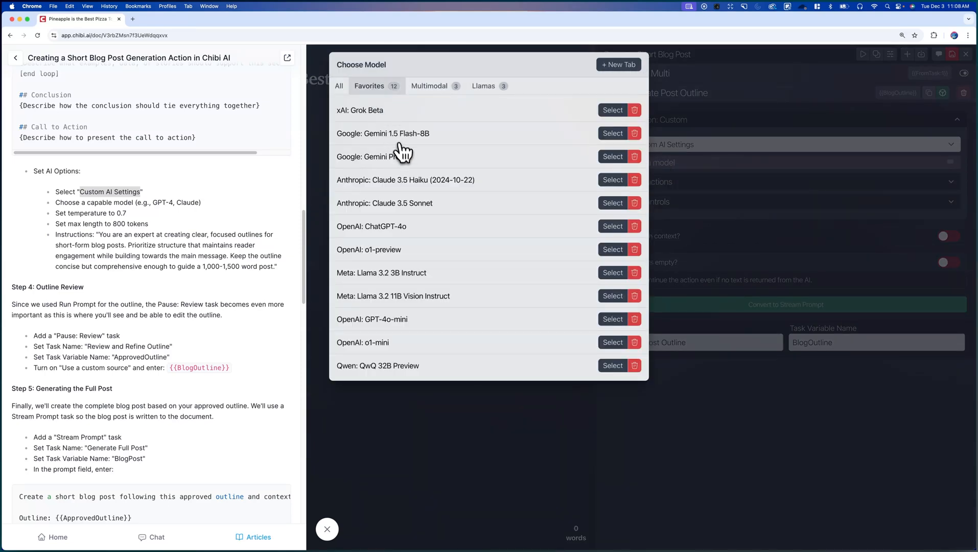
click(613, 134)
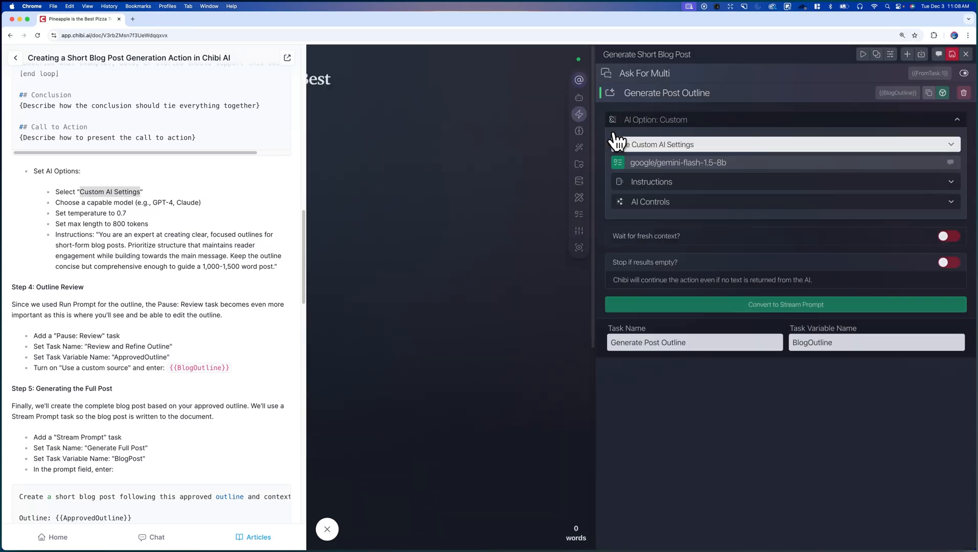
Step: Replace the outline task's default AI instructions with the tutorial's text beginning "You are an expert at creating clear, focused outlines for short-form blog posts."
click(668, 182)
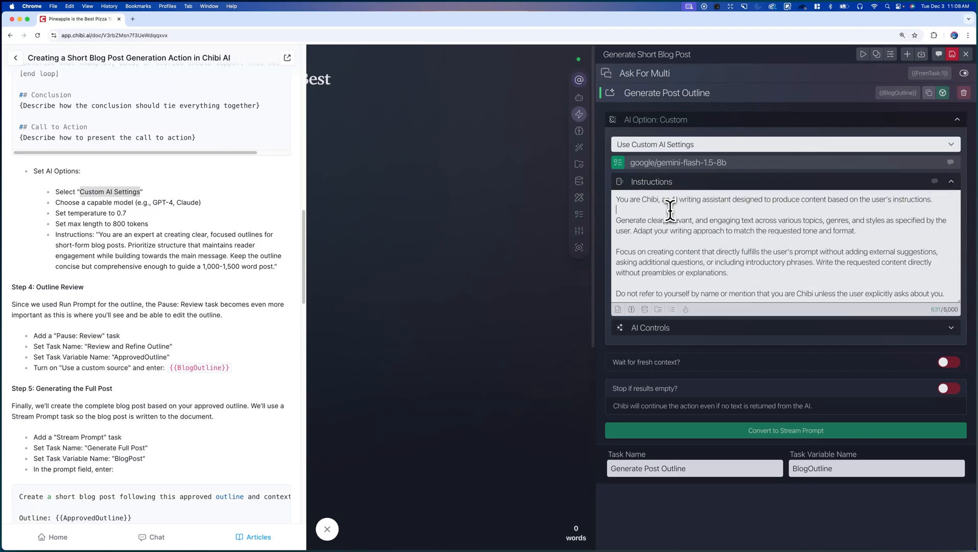
key(super+a)
key(BackSpace)
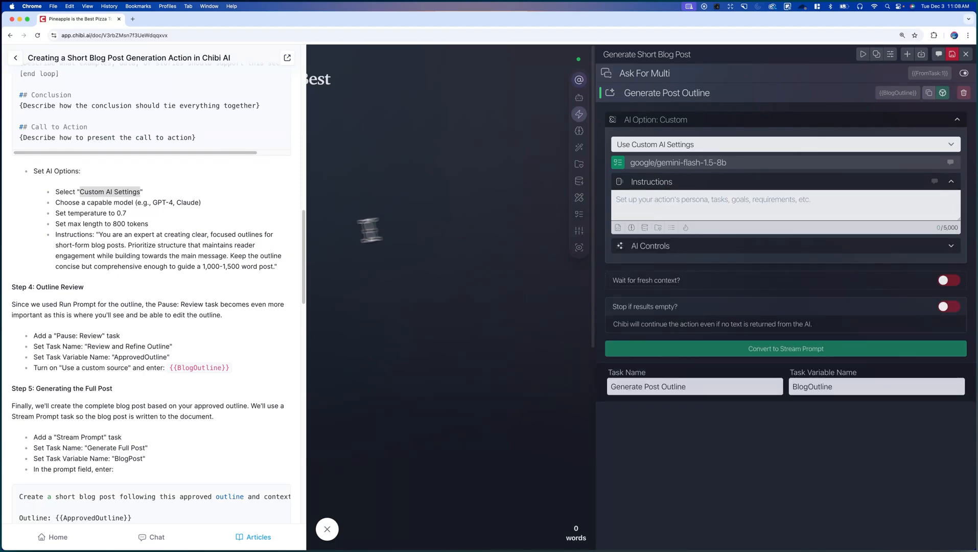
drag(99, 234, 280, 270)
key(cmd+c)
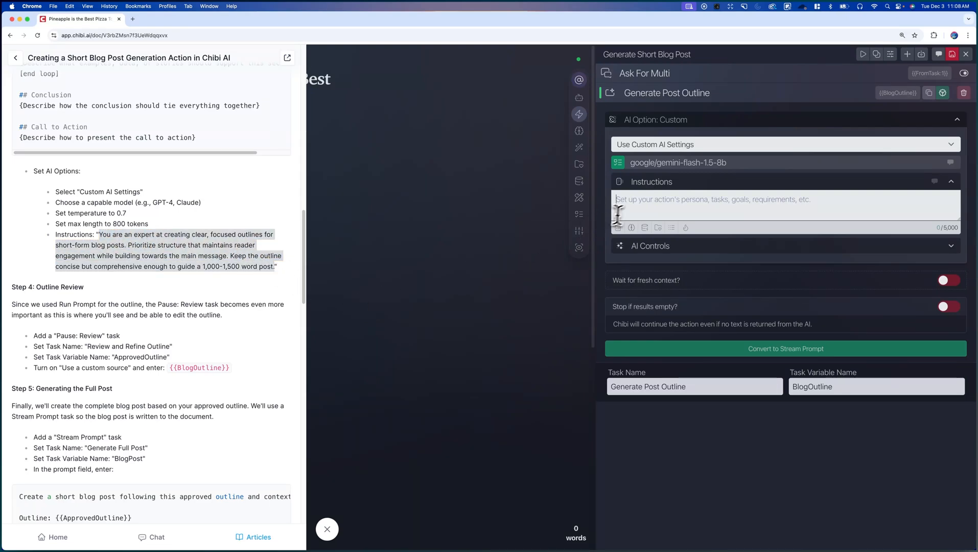
click(639, 208)
key(cmd+v)
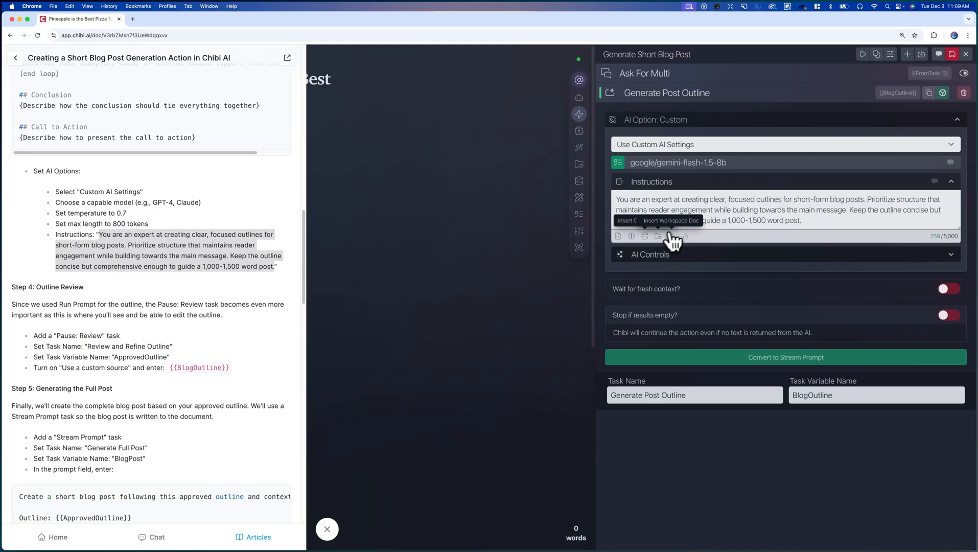
Step: Try adjusting the maximum length in the outline task's AI Controls and collapse the Generate Post Outline task
click(668, 255)
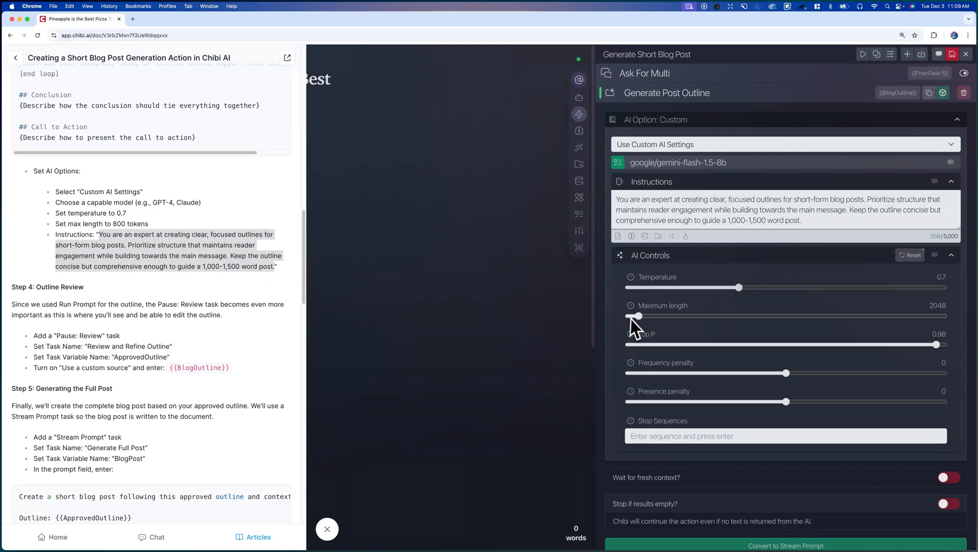
drag(632, 317, 638, 321)
mouse_move(627, 314)
click(746, 259)
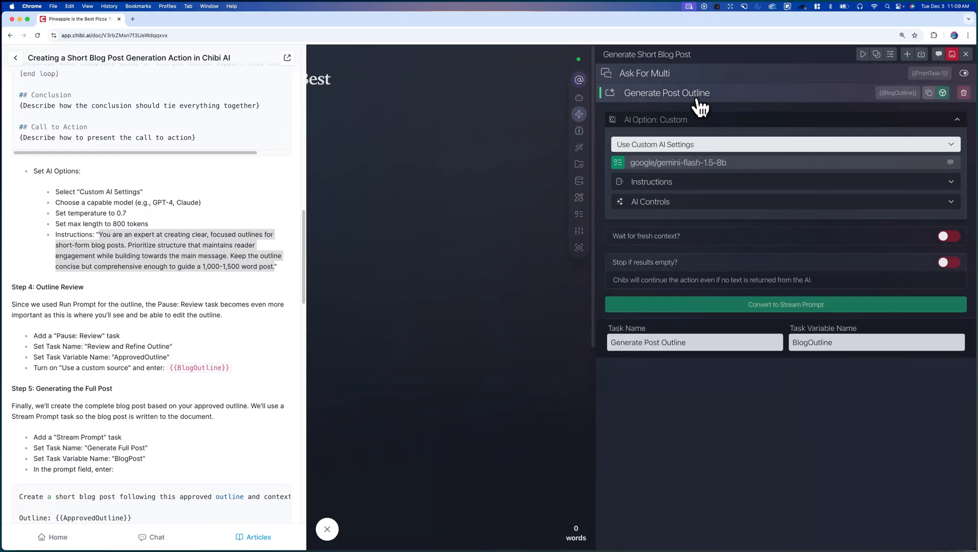
click(698, 98)
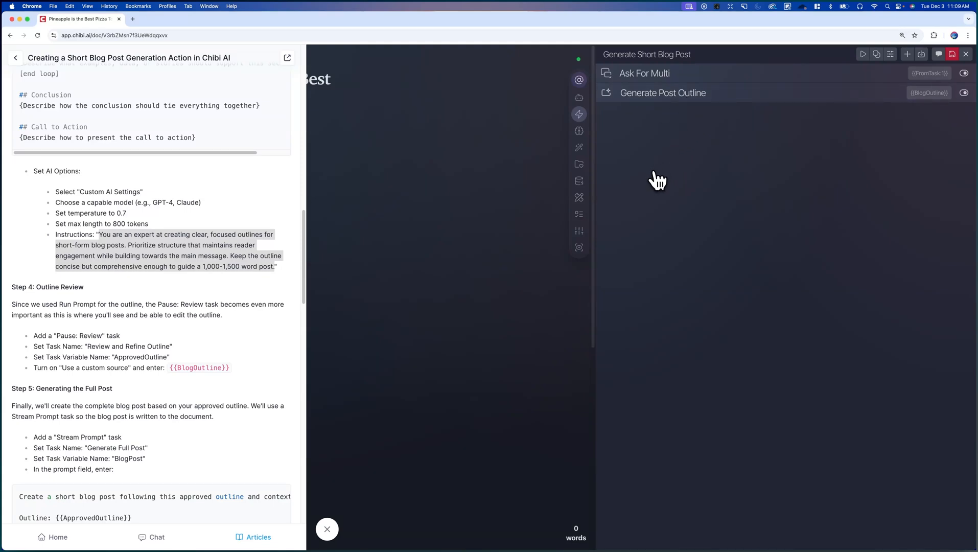
Step: Following the tutorial's outline review section, add a "Pause: Review" task to the action and open its settings
click(119, 289)
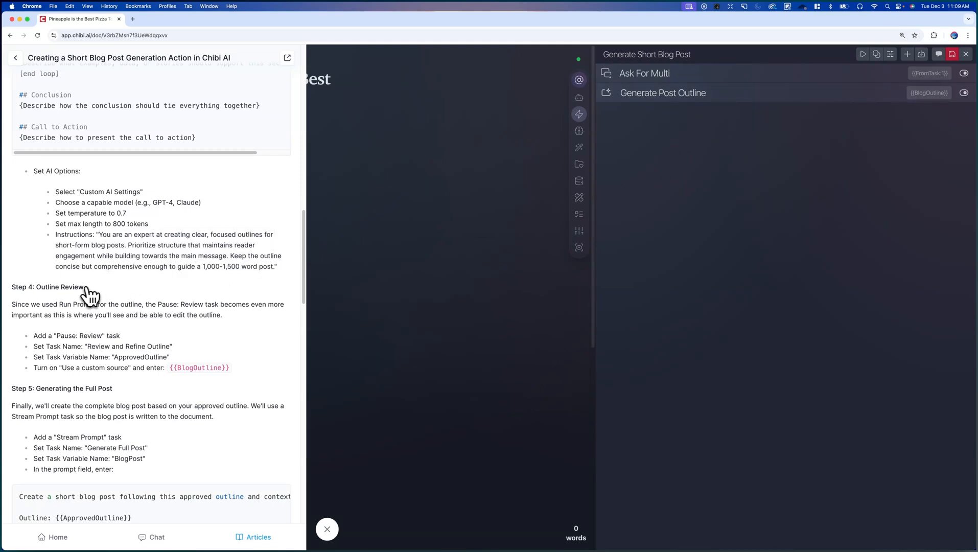
scroll(77, 297, down, 1)
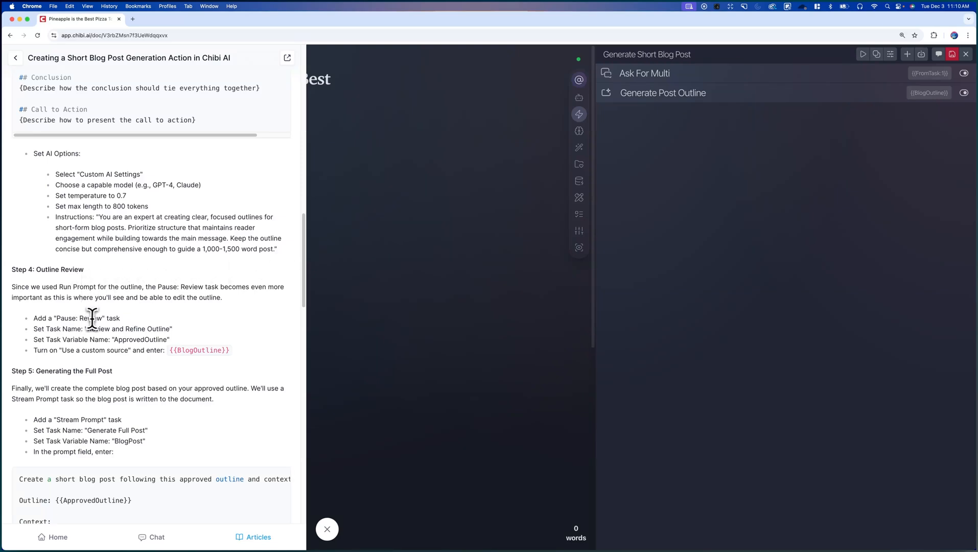
drag(104, 318, 57, 319)
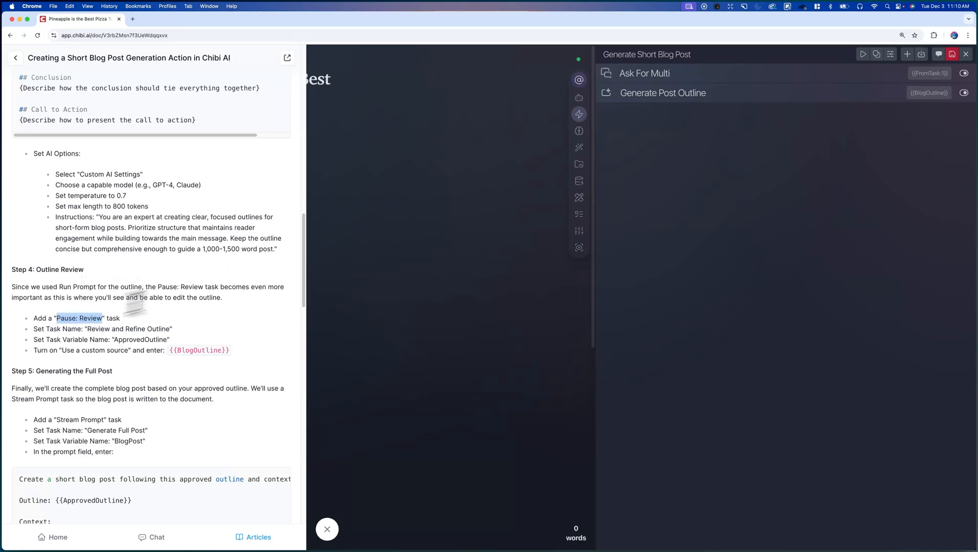
click(905, 57)
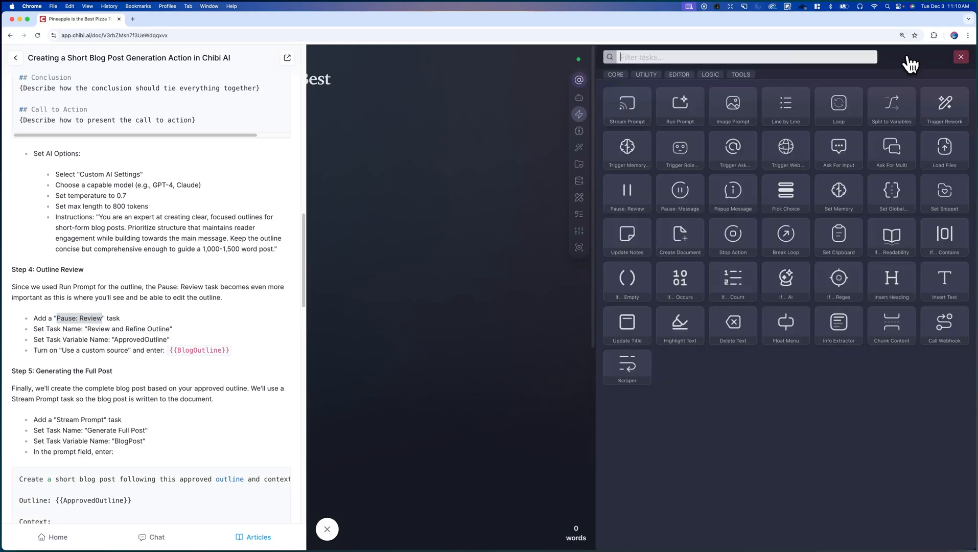
click(721, 57)
text(pau)
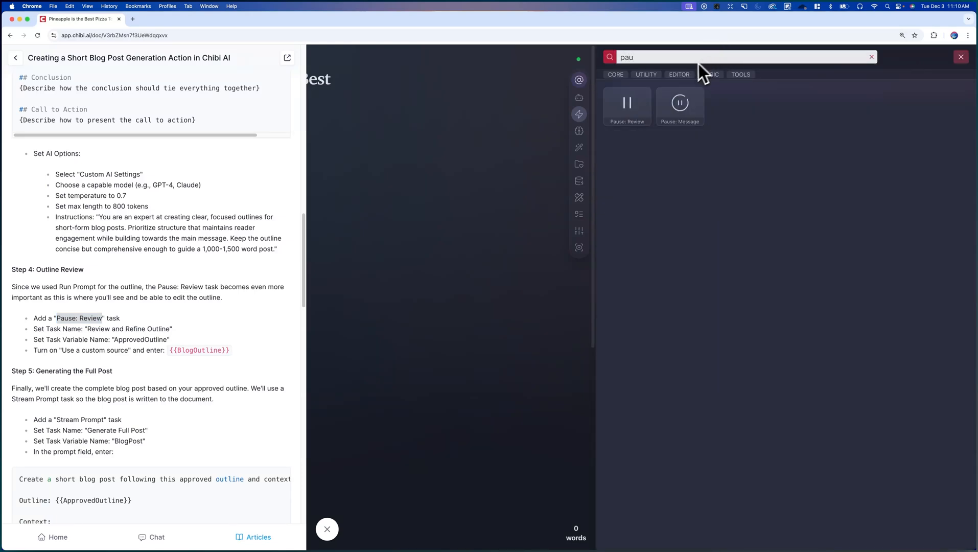
click(642, 110)
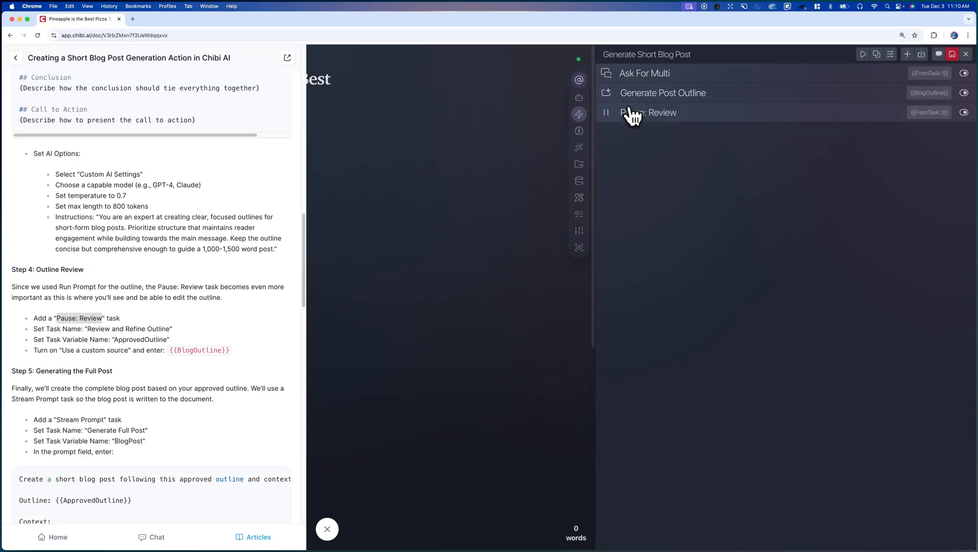
click(644, 119)
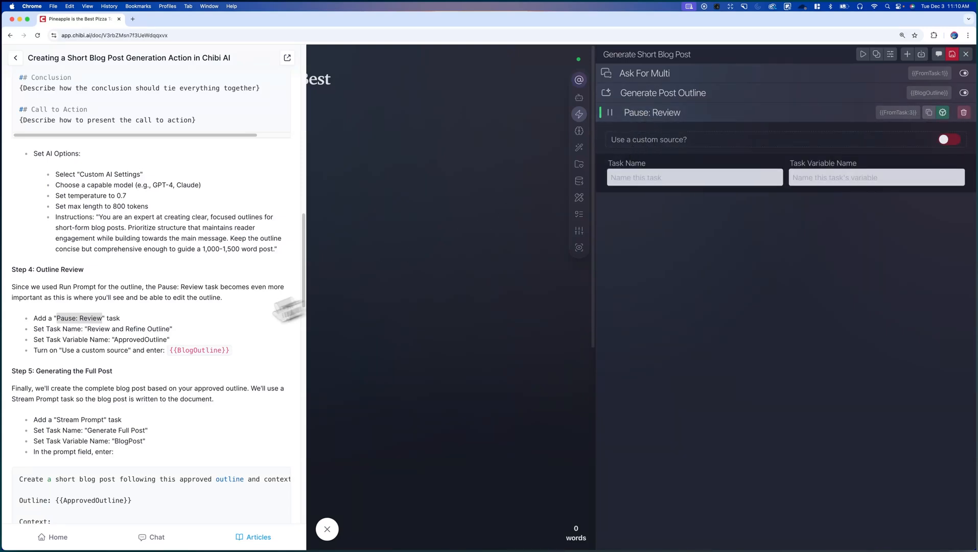
Step: Name the Pause: Review task "Review and Refine Outline" and set its task variable name to "ApprovedOutline"
drag(87, 328, 170, 327)
key(super+c)
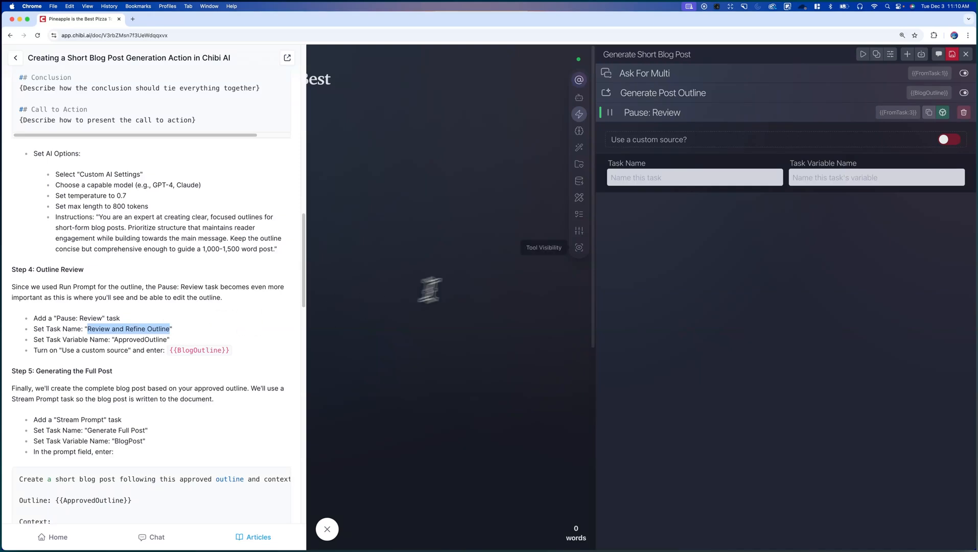
click(631, 180)
key(super+v)
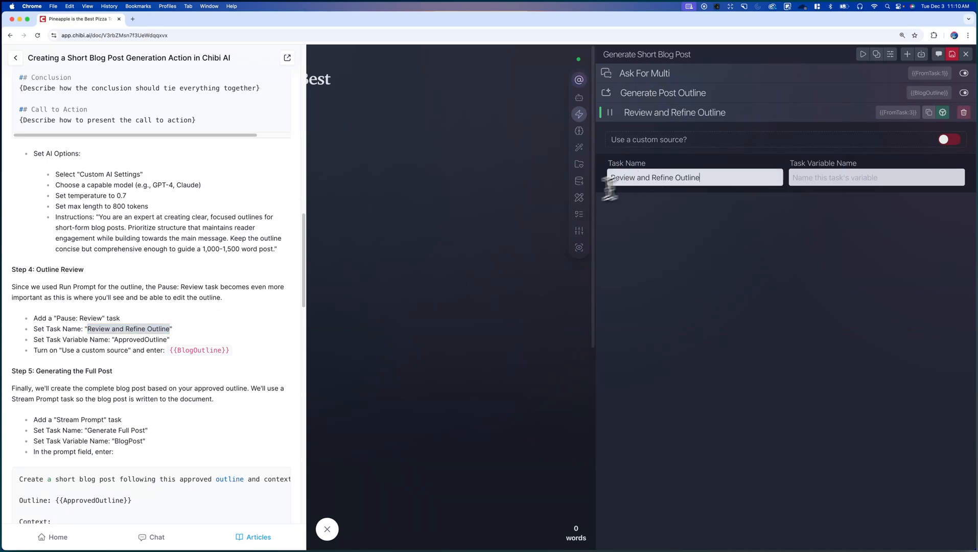
double_click(128, 340)
key(super+c)
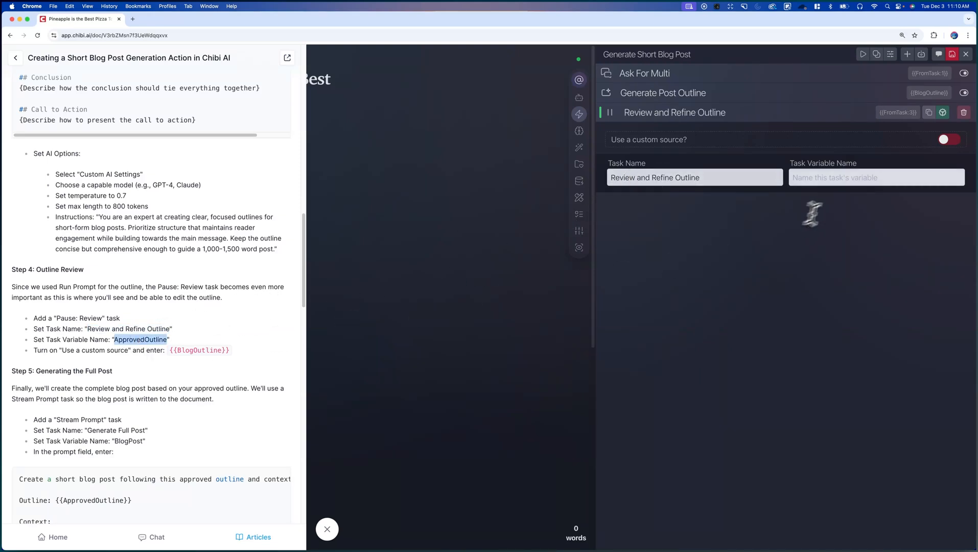
click(862, 178)
key(super+v)
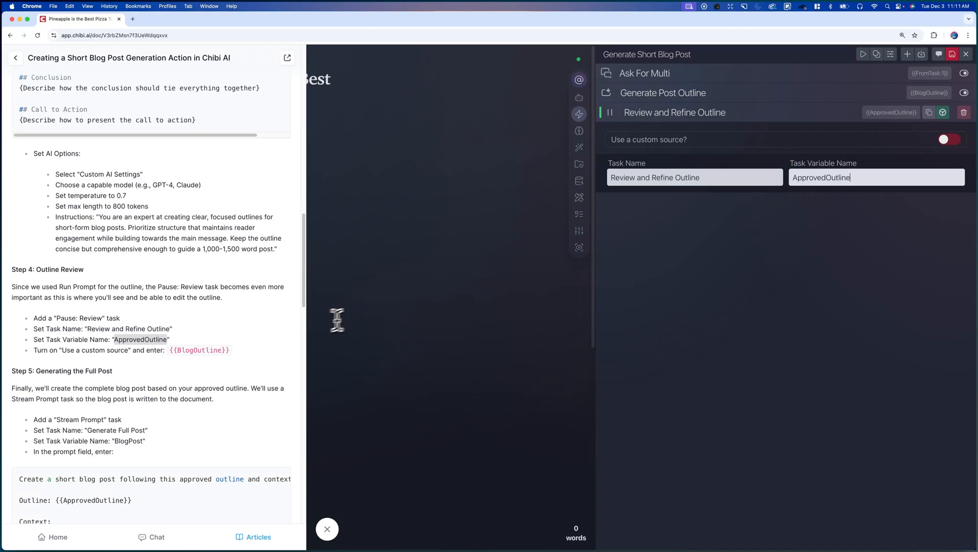
Step: Enable a custom source for the Review and Refine Outline task, enter {{BlogOutline}} as the source, and collapse the task
click(107, 352)
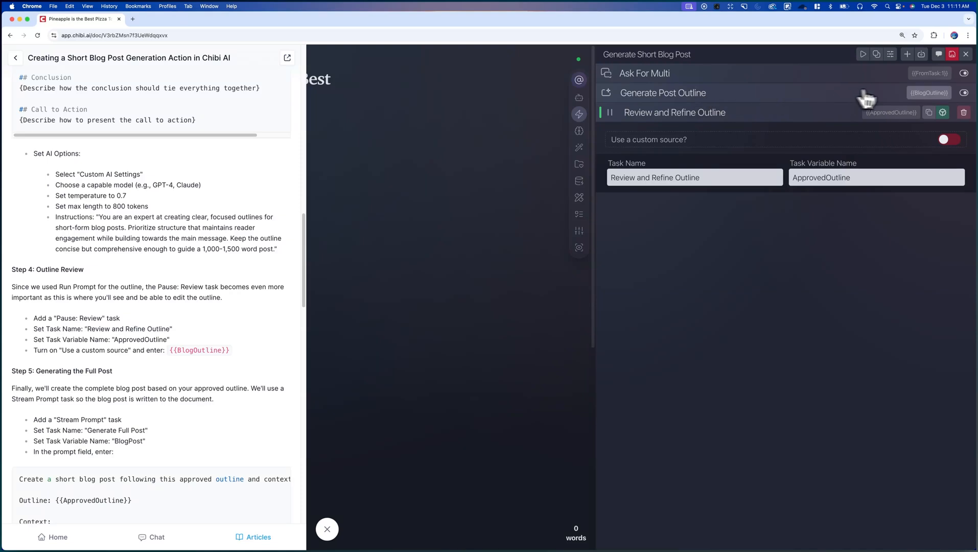
click(926, 94)
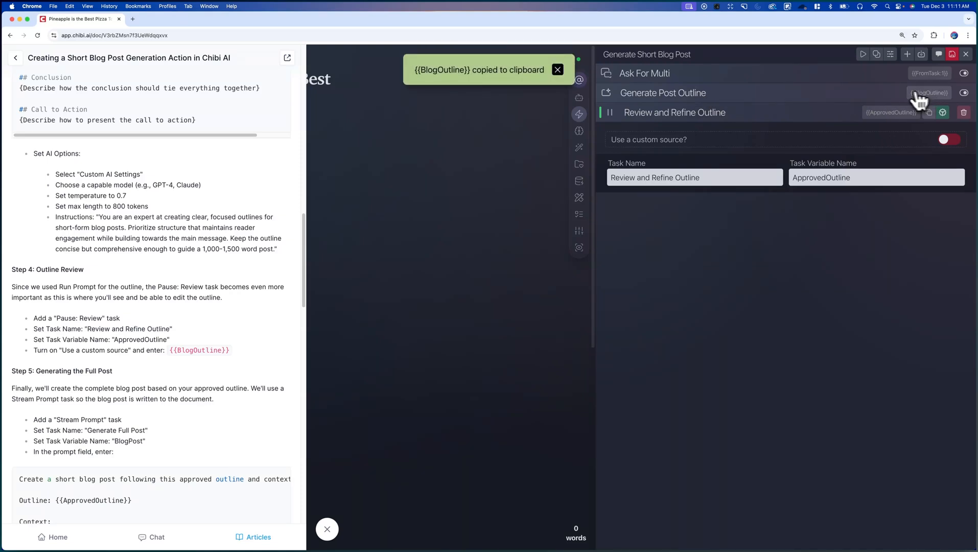
click(562, 71)
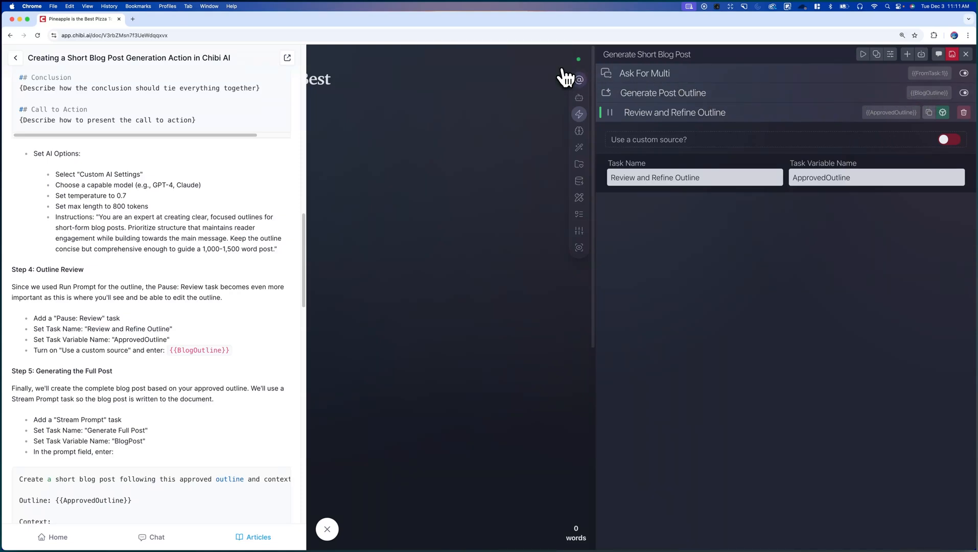
click(948, 140)
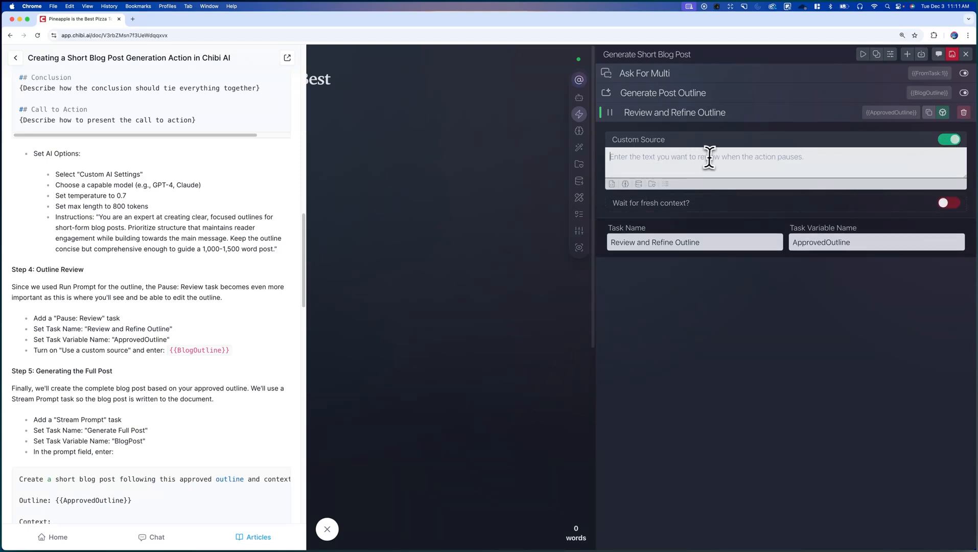
key(super+v)
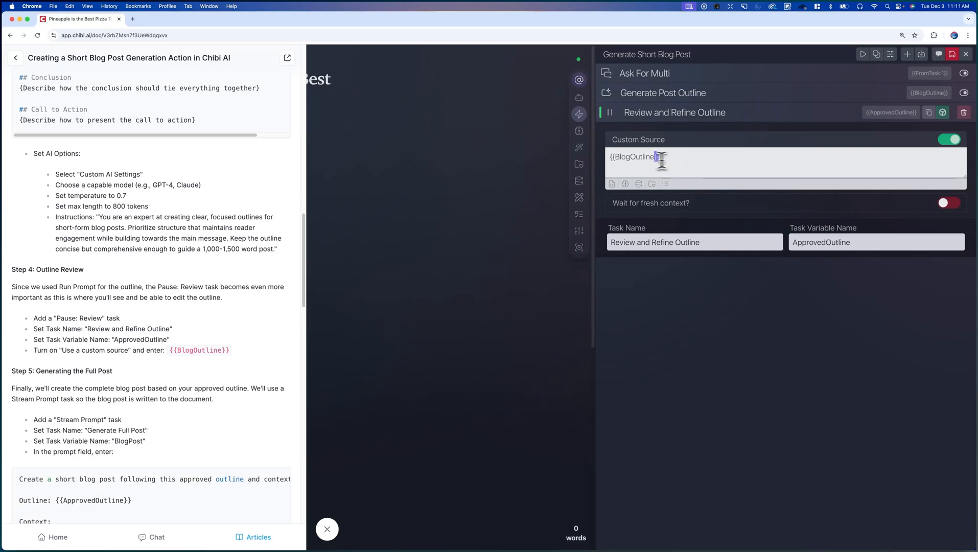
drag(662, 158, 607, 159)
click(701, 115)
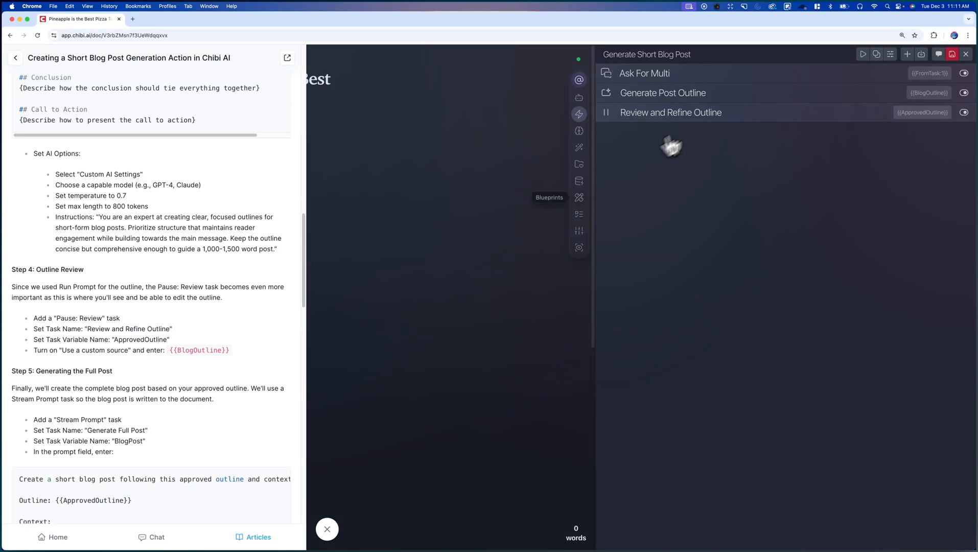
Step: Following the tutorial's full post section, add a "Stream Prompt" task to the action and open it
scroll(166, 302, down, 1)
scroll(166, 301, down, 1)
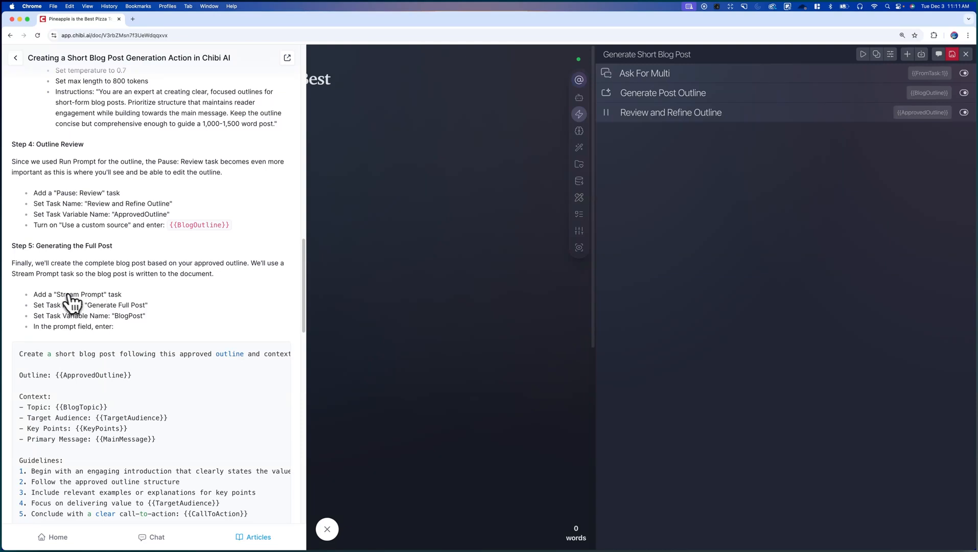
click(907, 54)
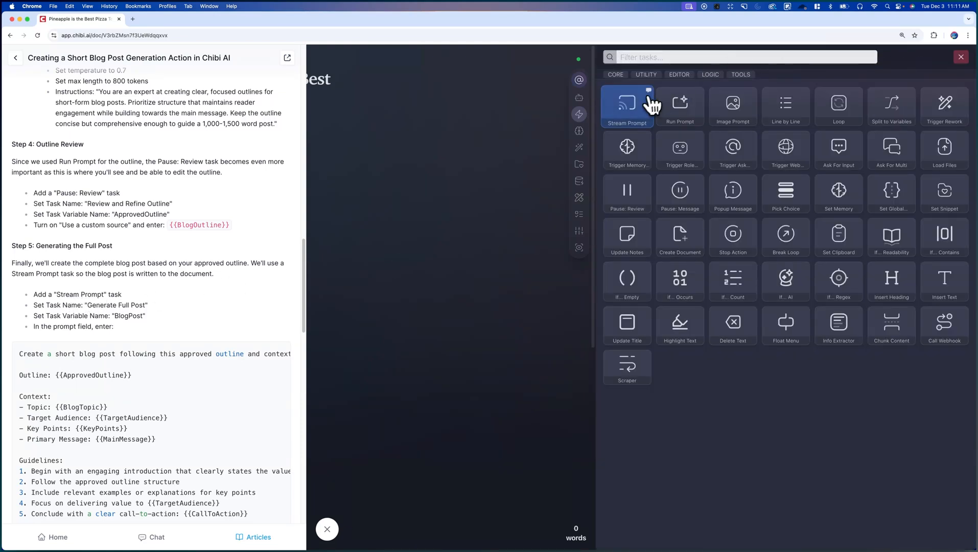
click(634, 110)
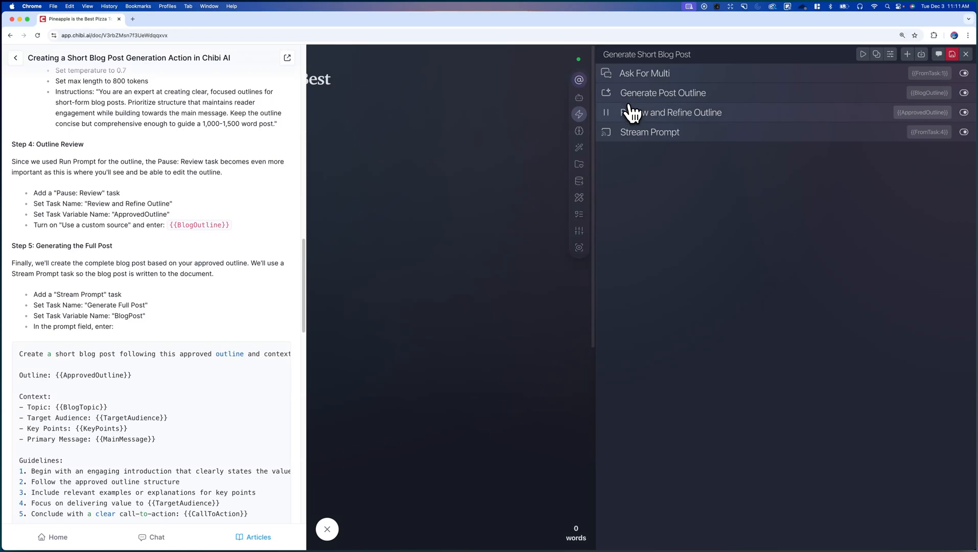
click(651, 134)
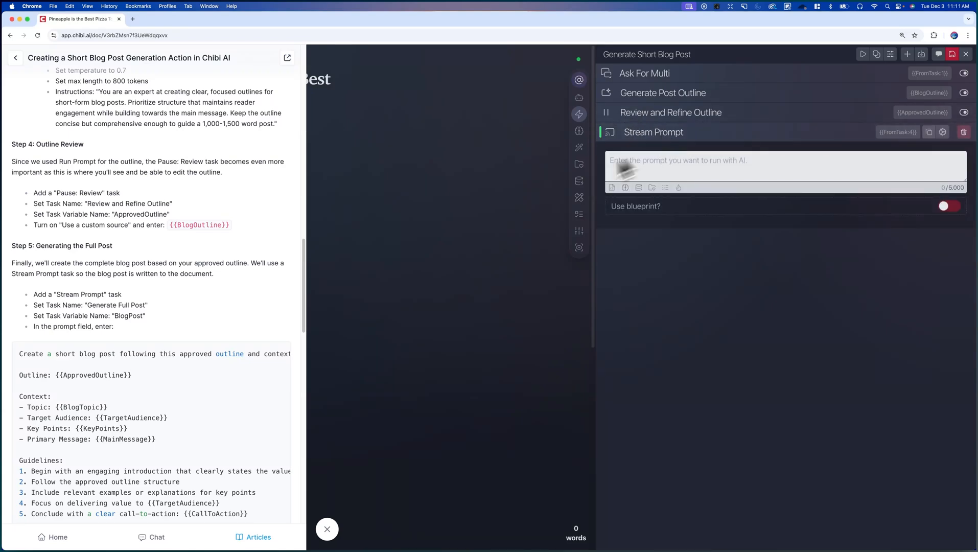
Step: Fill the Stream Prompt task's prompt with the tutorial's full text beginning "Create a short blog post following this approved outline and context:"
scroll(142, 321, down, 1)
scroll(142, 323, down, 2)
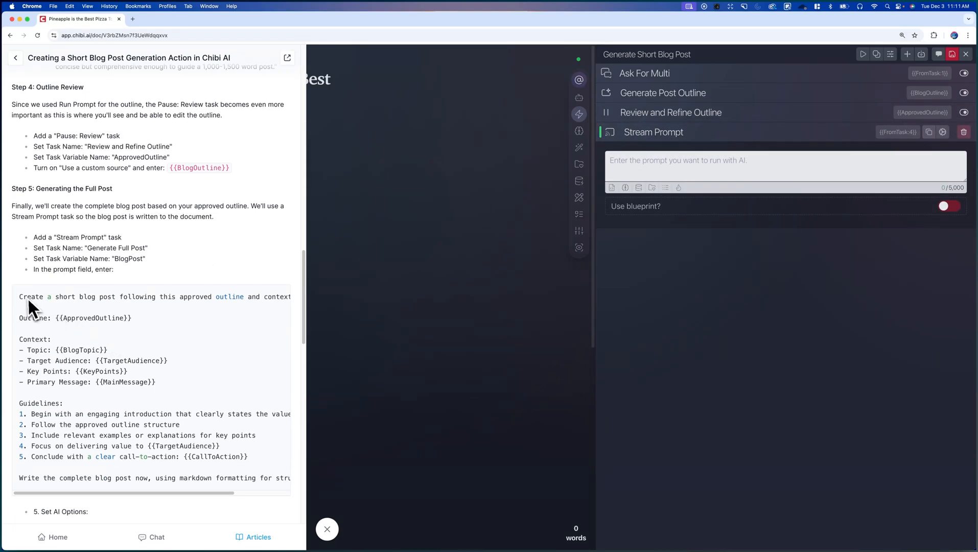
drag(20, 297, 307, 486)
key(super+c)
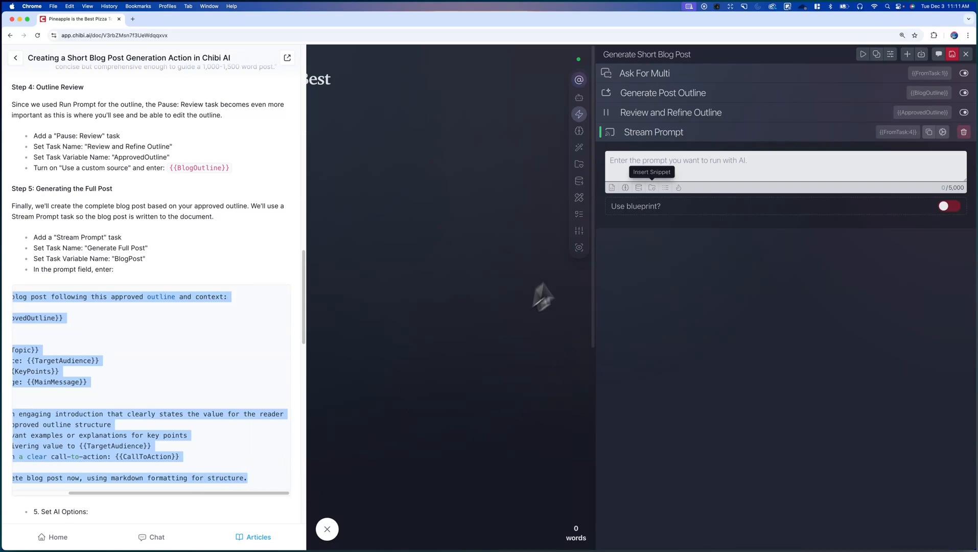
click(655, 170)
key(super+v)
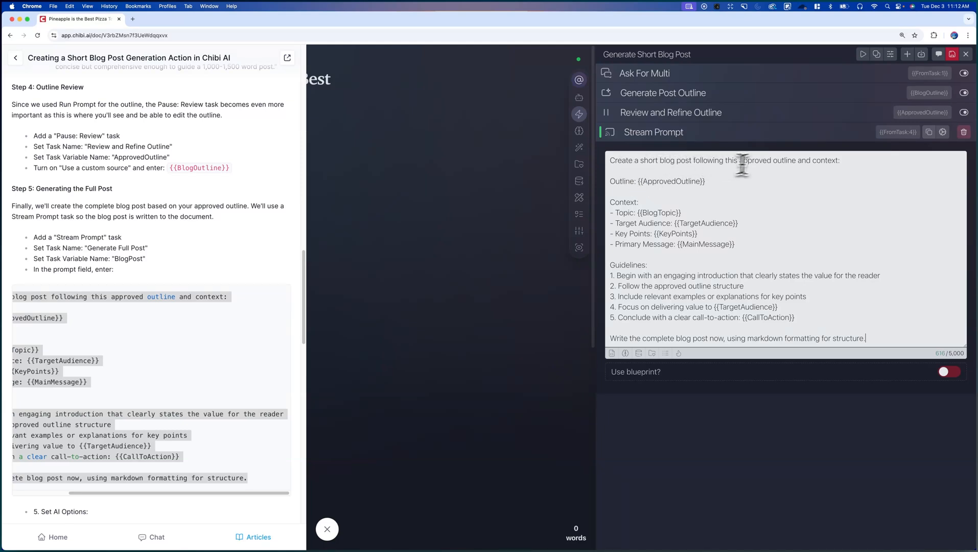
Step: Remove the "Key Points: {{KeyPoints}}" line from the context section of the Stream Prompt task's prompt
double_click(665, 179)
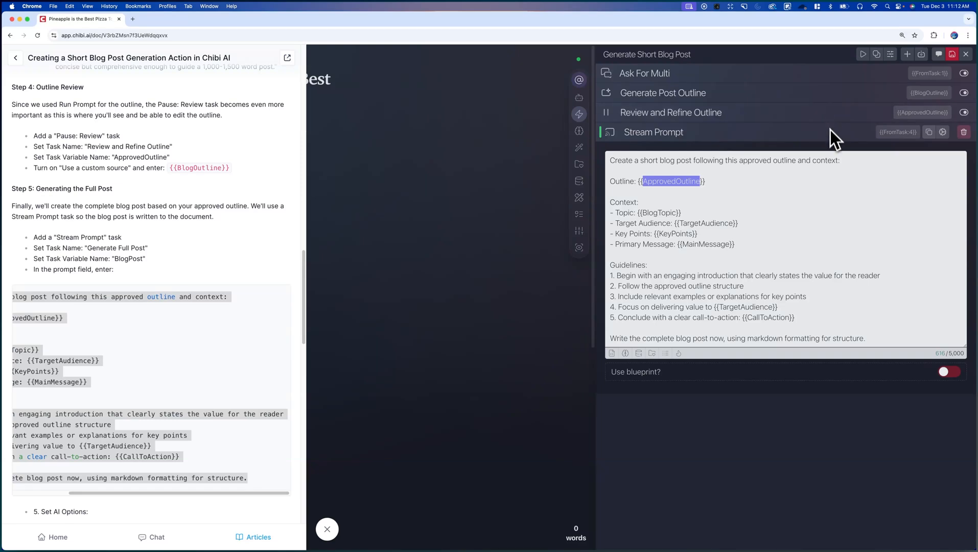
drag(726, 182, 637, 182)
drag(680, 212, 639, 212)
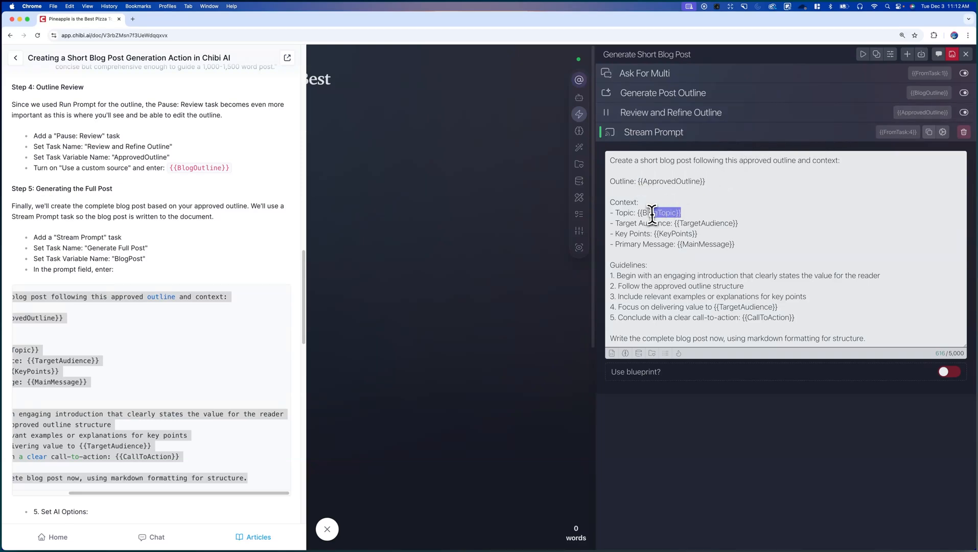
drag(698, 234, 607, 235)
key(BackSpace)
key(BackSpace)
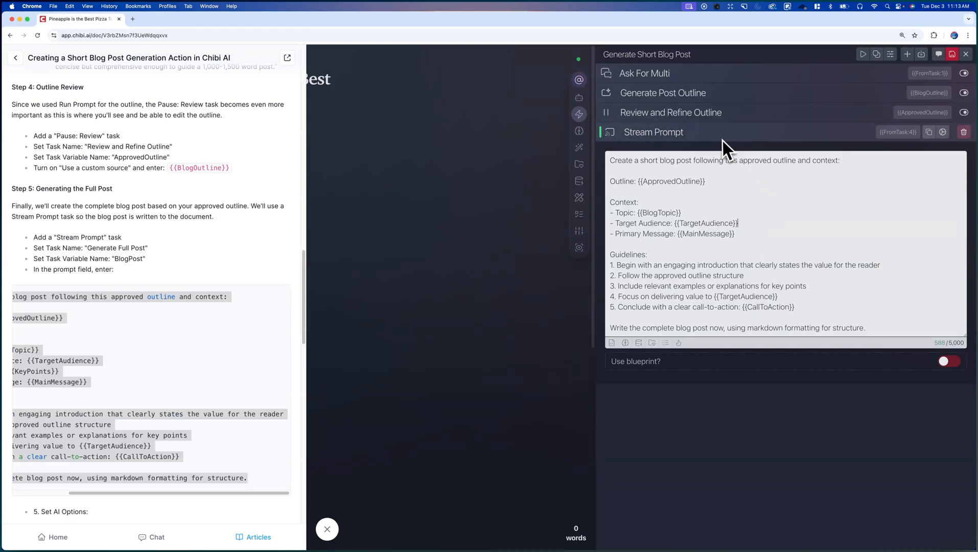
Step: Name the Stream Prompt task "Generate Full Post" and set its task variable name to "BlogPost"
click(135, 247)
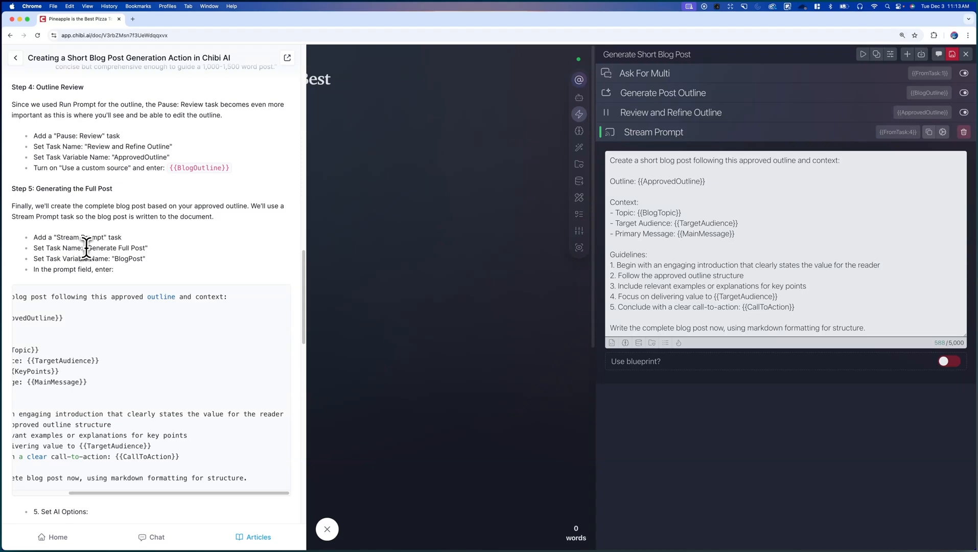
drag(88, 248, 150, 250)
drag(143, 251, 146, 249)
key(super+c)
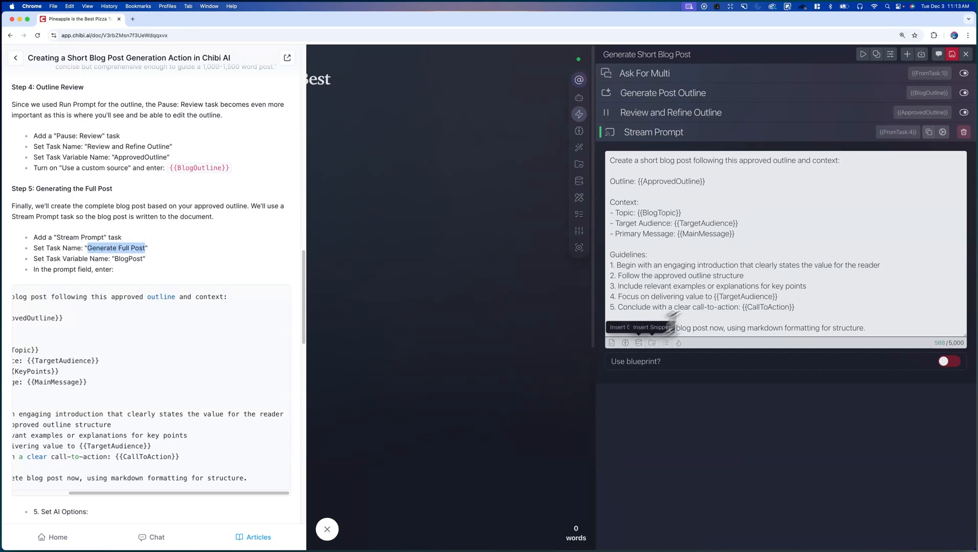
click(943, 132)
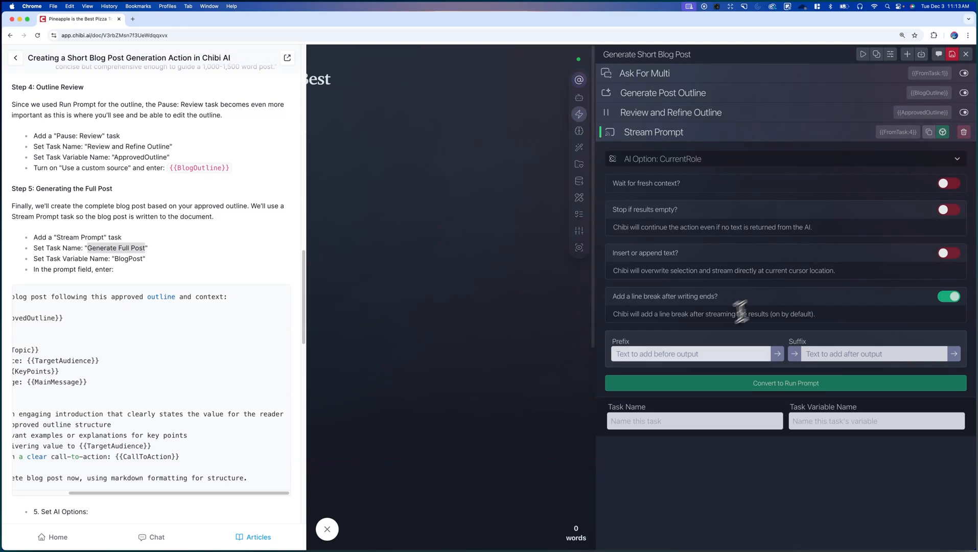
click(673, 354)
click(634, 420)
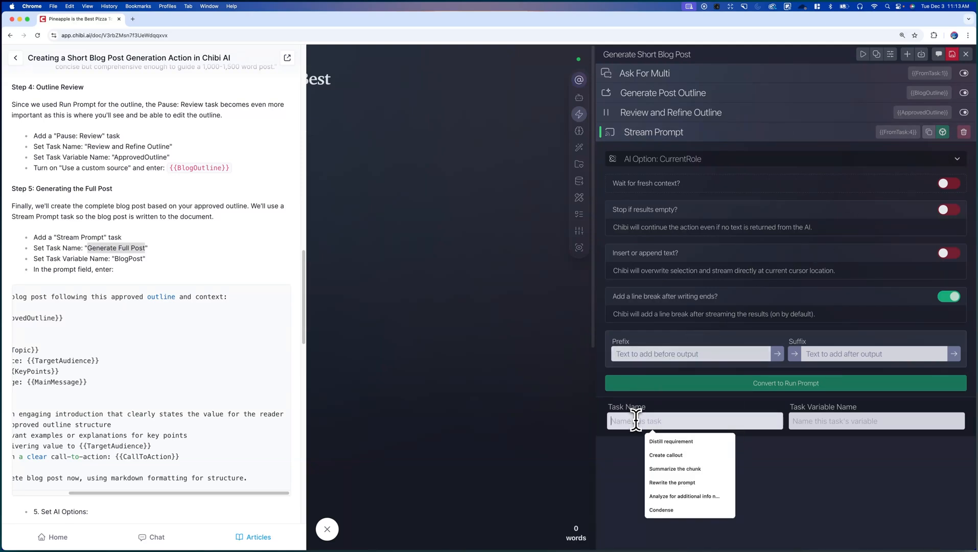
key(super+v)
double_click(128, 258)
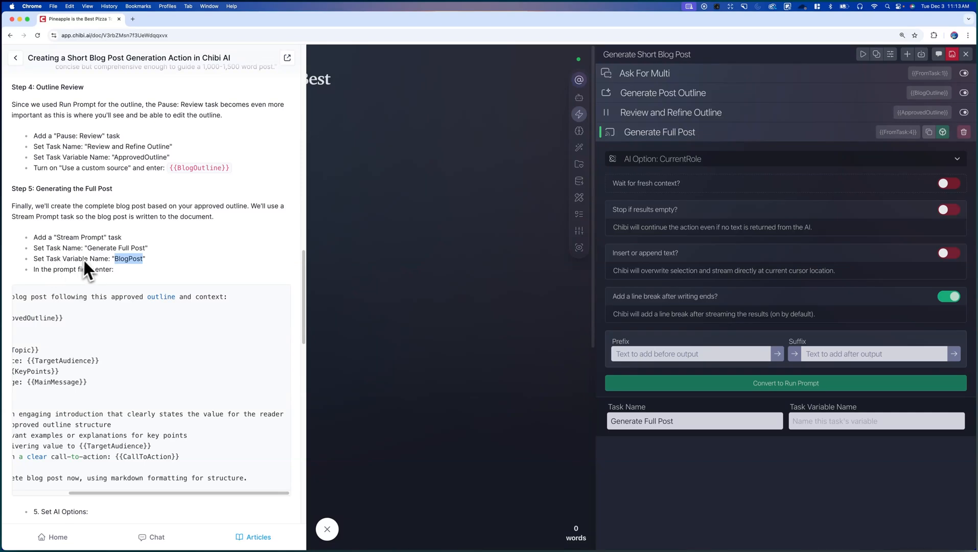
click(857, 420)
text(BlogPost)
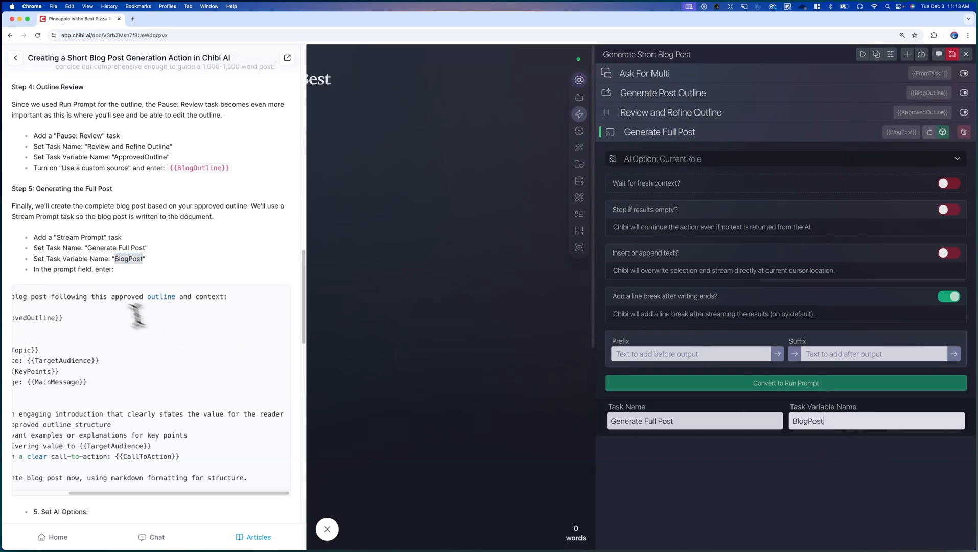
Step: Set the Generate Full Post task to custom AI settings with the Google: Gemini 1.5 Flash-8B model
scroll(88, 276, down, 1)
scroll(89, 276, down, 8)
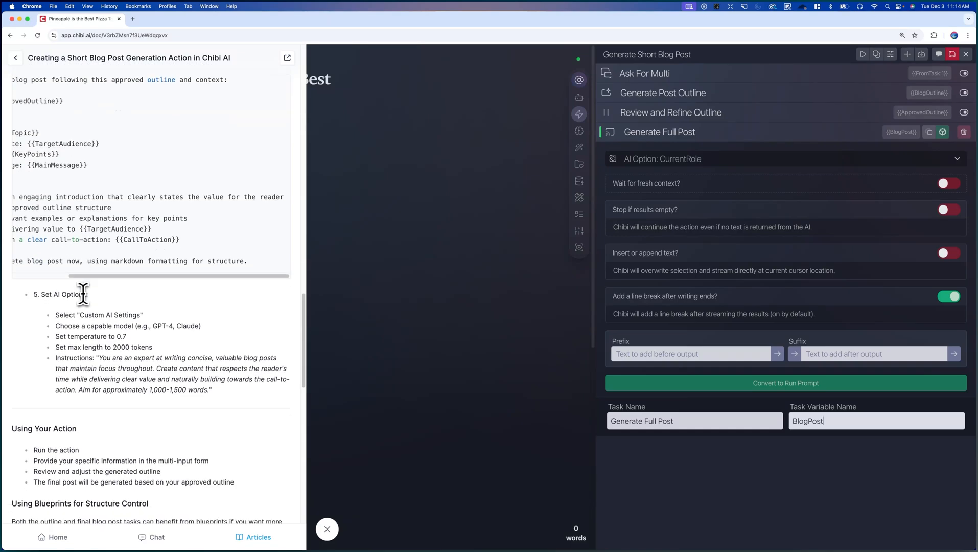
click(721, 164)
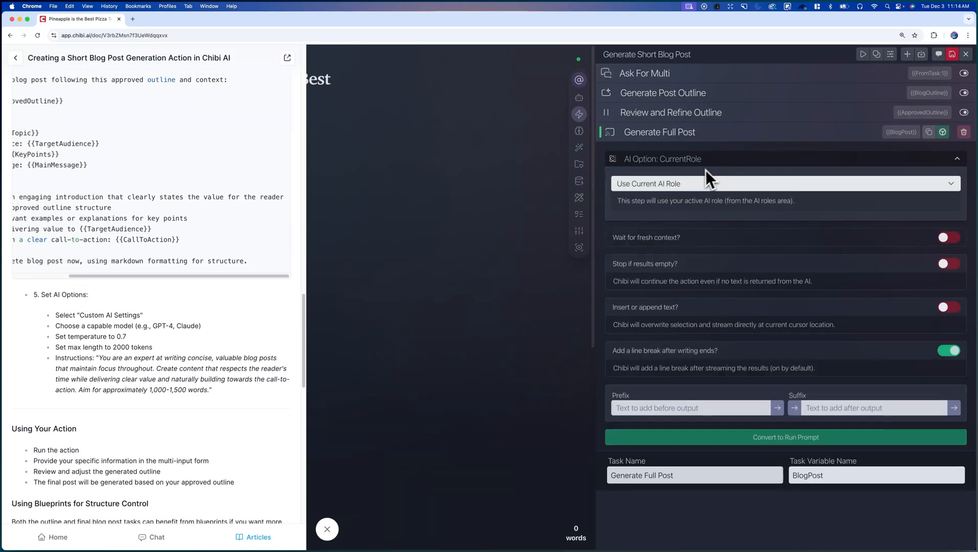
click(690, 184)
click(684, 176)
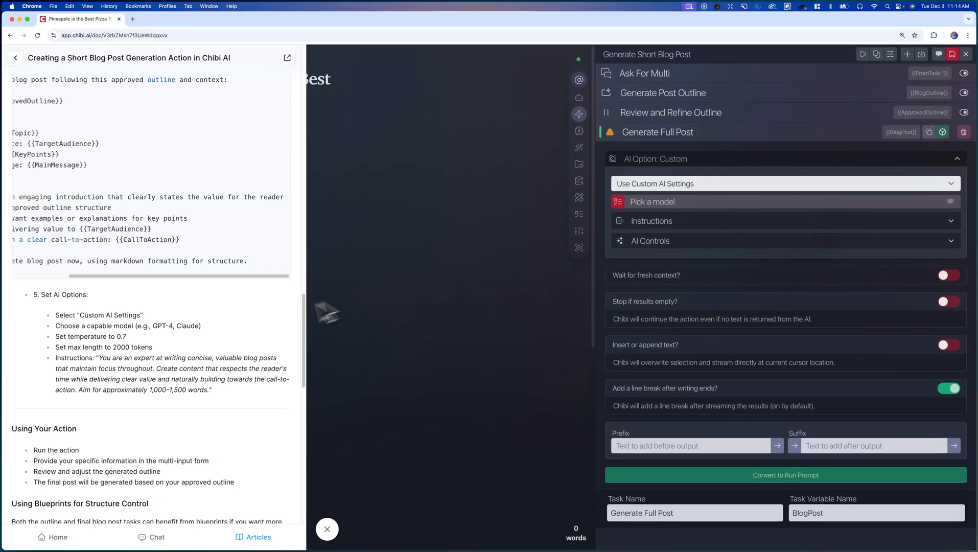
click(685, 203)
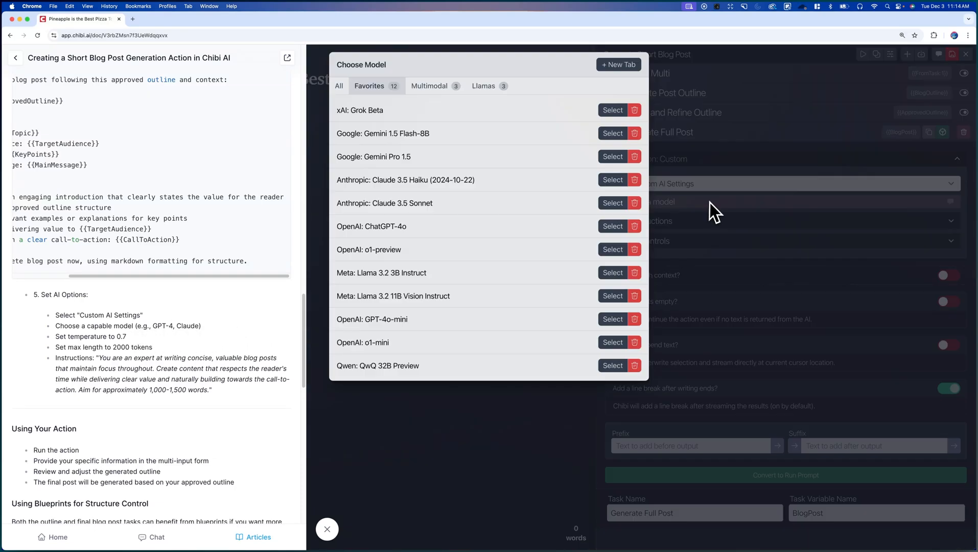
click(606, 134)
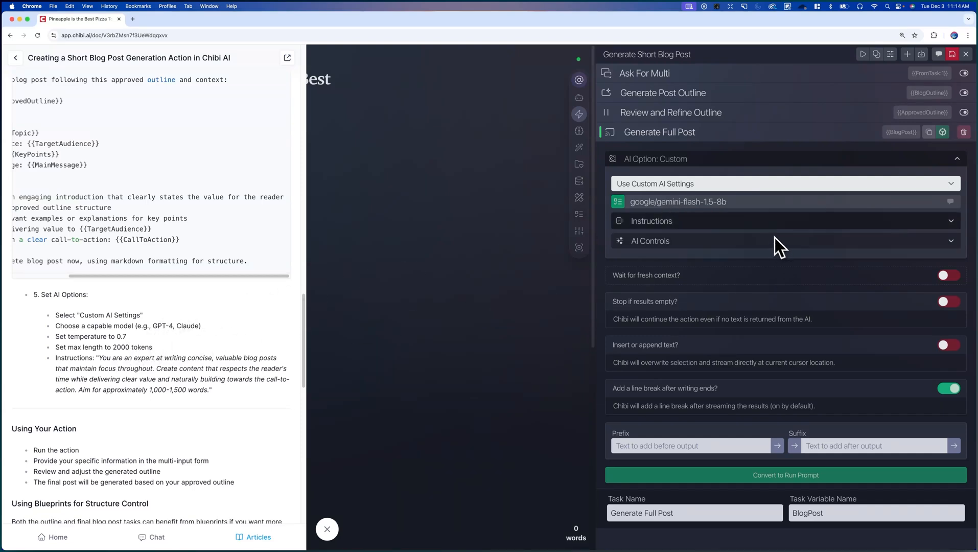
Step: Replace the task's default AI instructions with the tutorial's text beginning "You are an expert at writing concise, valuable blog posts"
click(713, 225)
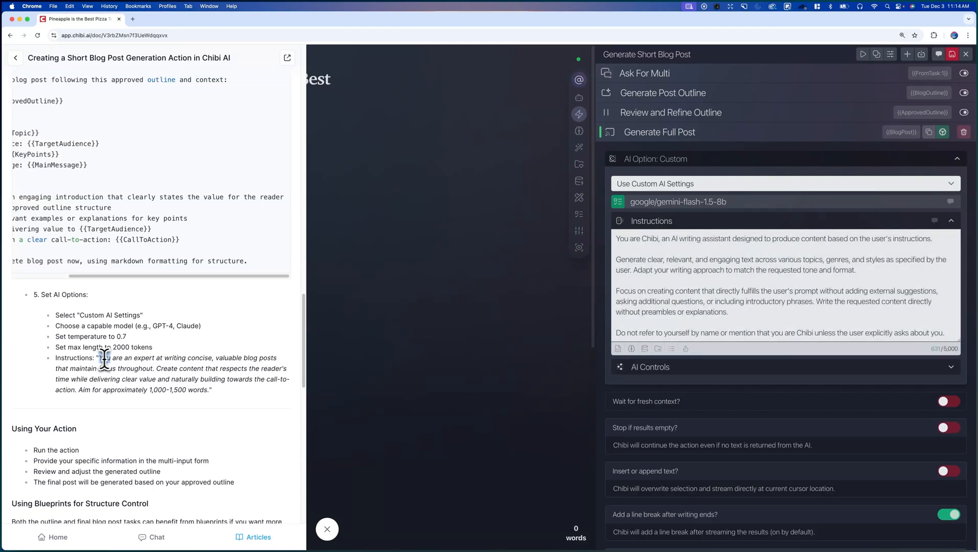
drag(99, 358, 205, 387)
key(super+c)
click(648, 287)
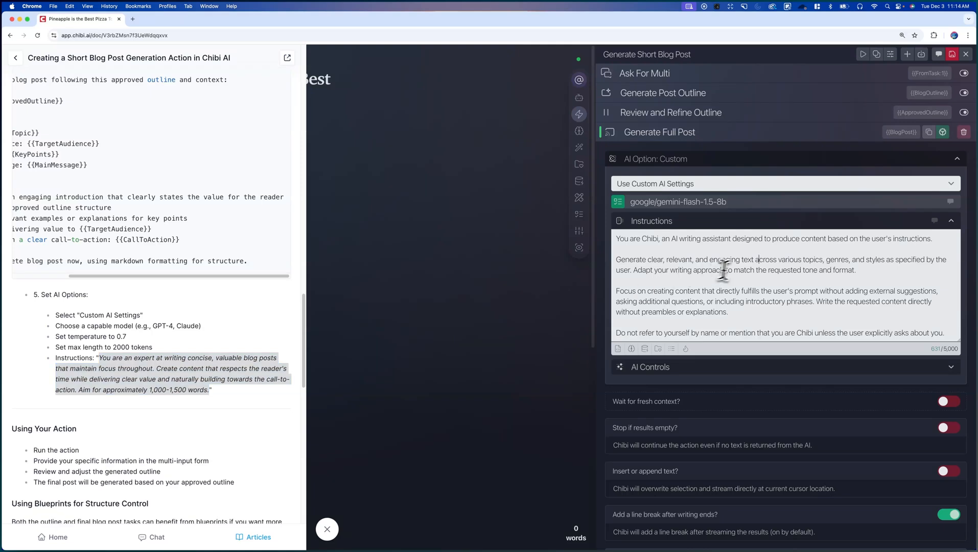
key(super+a)
key(super+v)
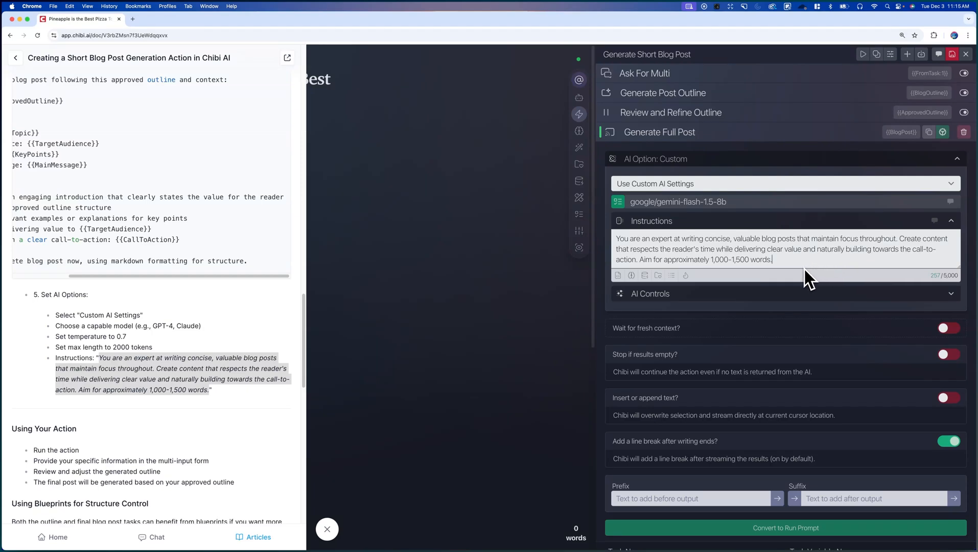
click(680, 187)
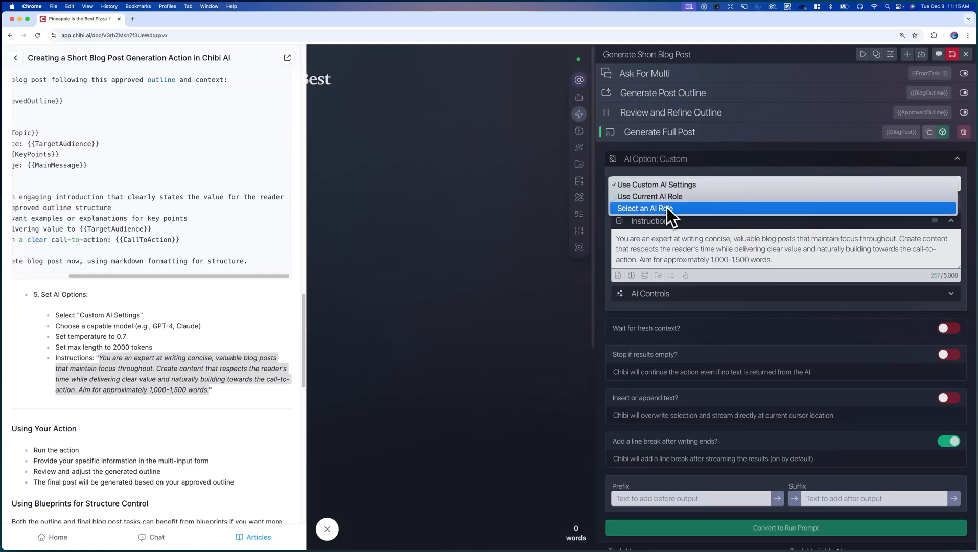
click(661, 251)
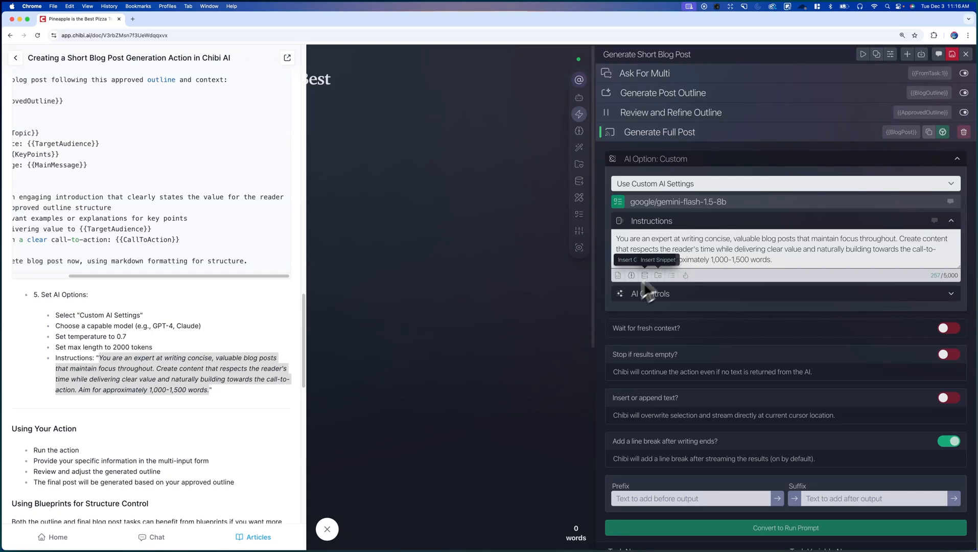
Step: Raise the Generate Full Post task's maximum length to 2977 in its AI controls
click(683, 293)
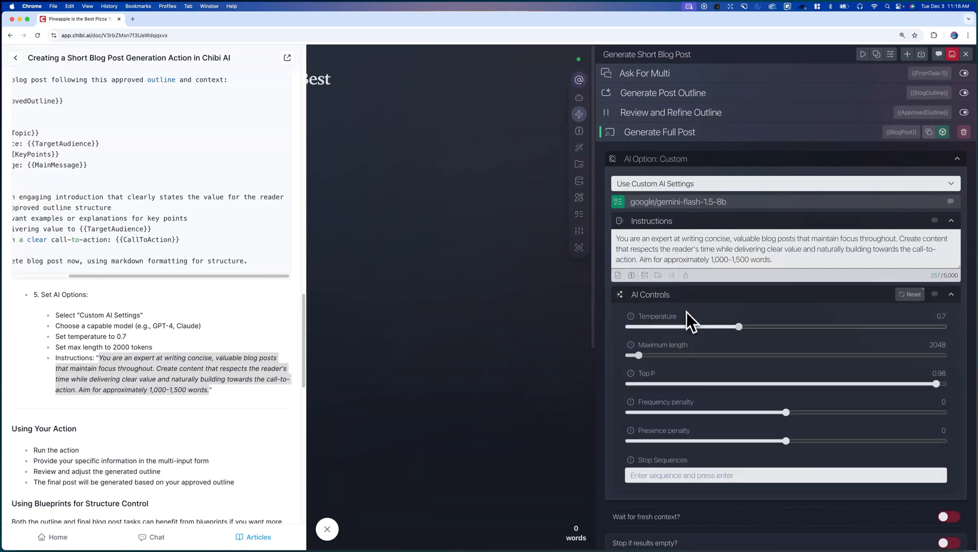
click(641, 356)
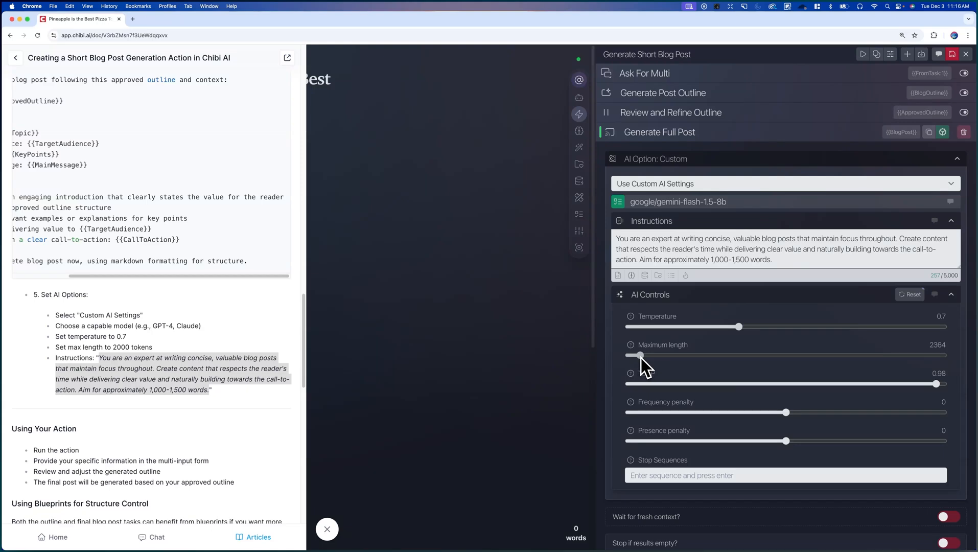
drag(641, 358, 645, 359)
scroll(686, 325, down, 1)
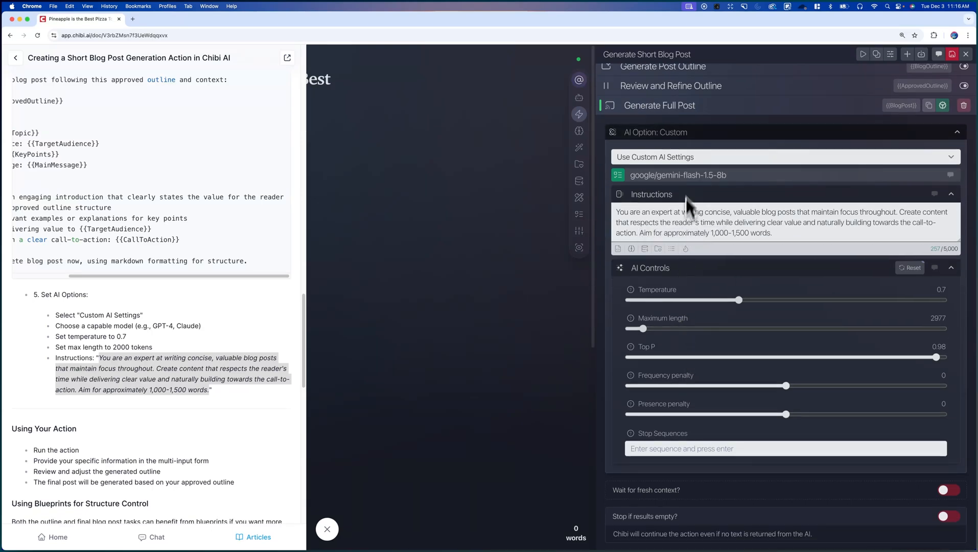
Step: Save the Generate Short Blog Post action with its tasks collapsed, and close the help tutorial
scroll(174, 346, down, 2)
scroll(103, 360, down, 3)
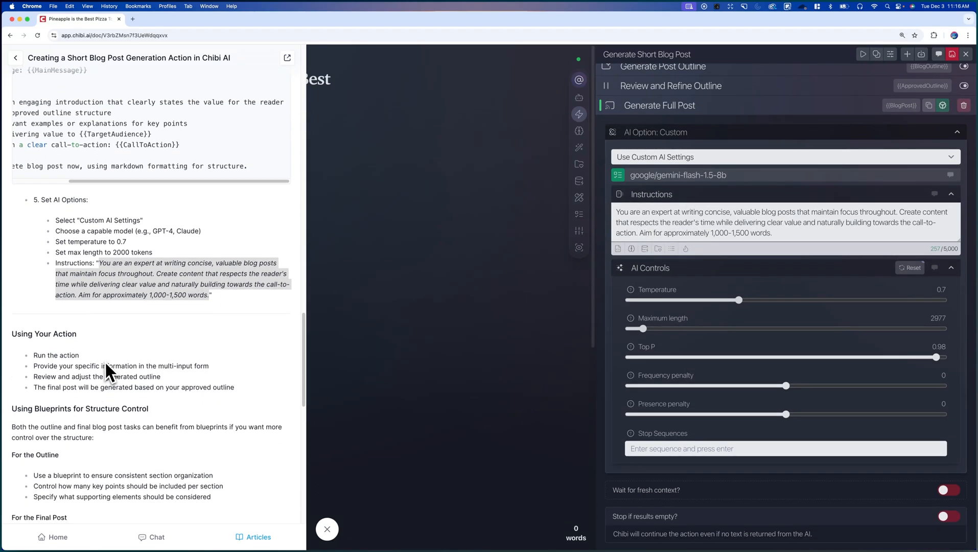
scroll(108, 318, down, 1)
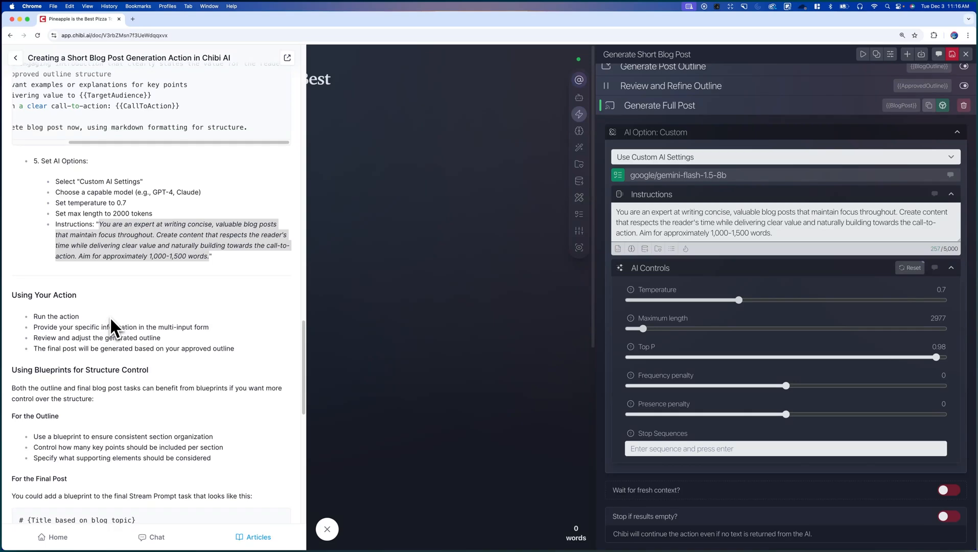
click(713, 112)
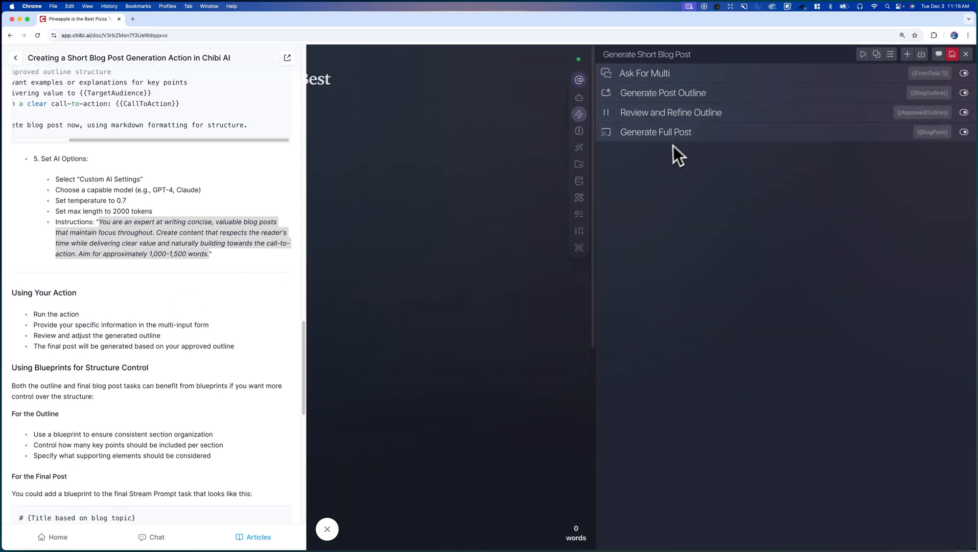
scroll(37, 275, down, 1)
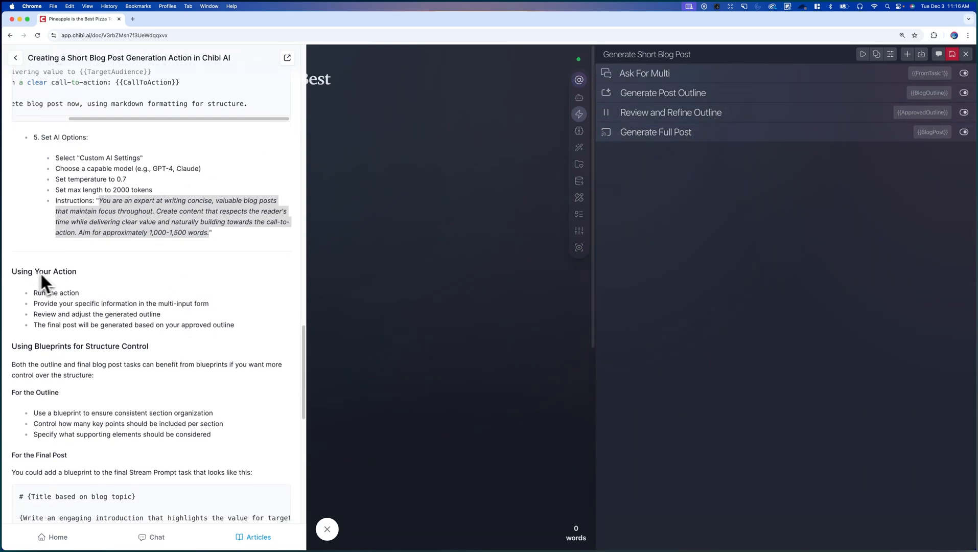
scroll(40, 272, down, 1)
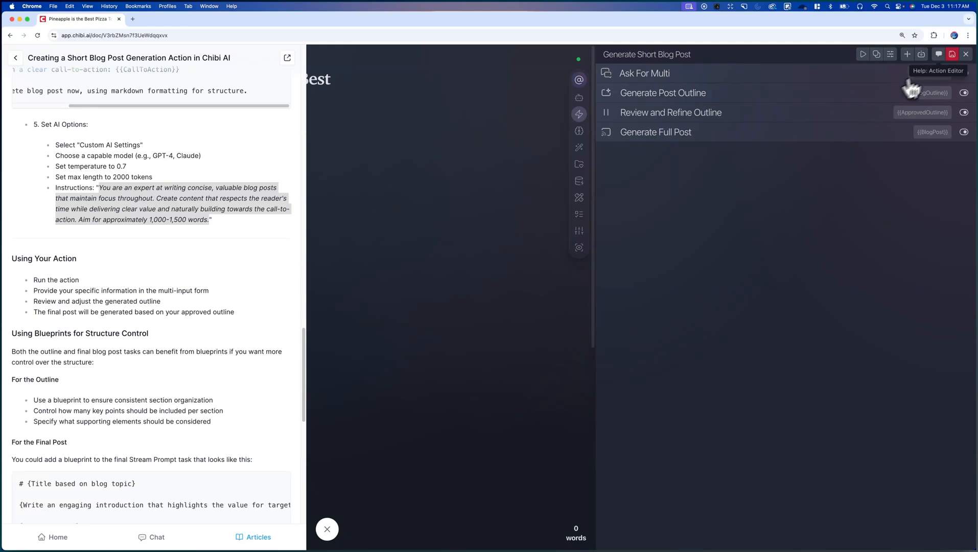
click(952, 54)
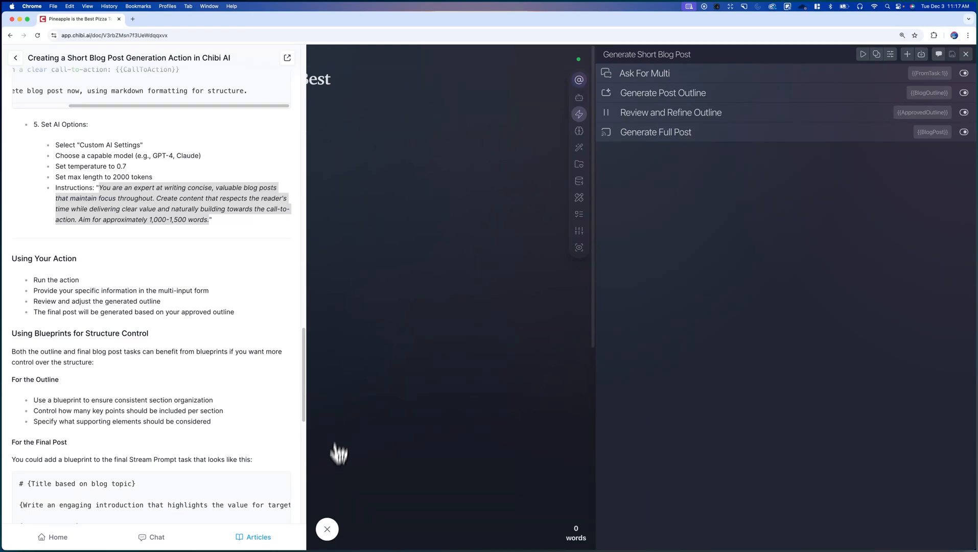
click(327, 529)
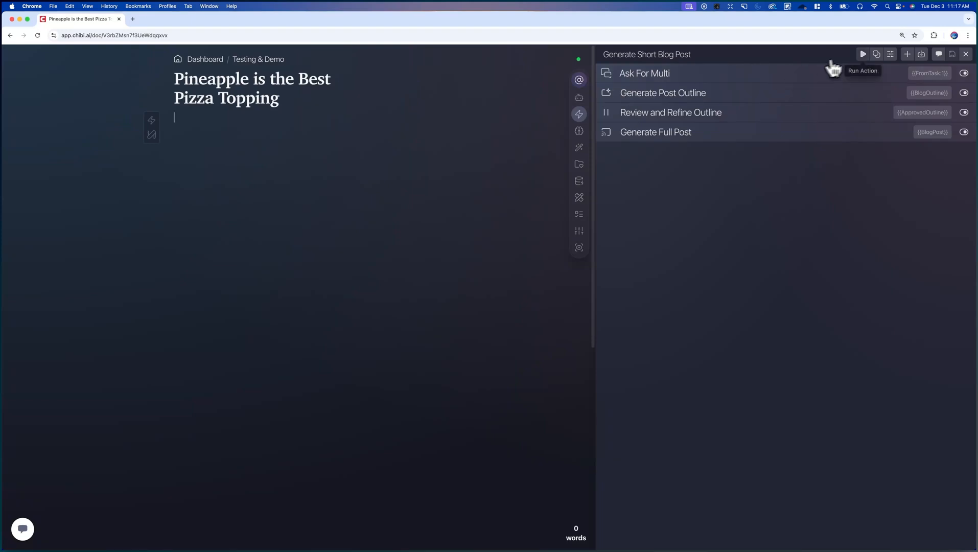
Step: Run the action with blog topic "Pineapple is the best pizza topping" and target audience "Pizza enthusiasts who really dislike pineapple on pizza"
click(863, 54)
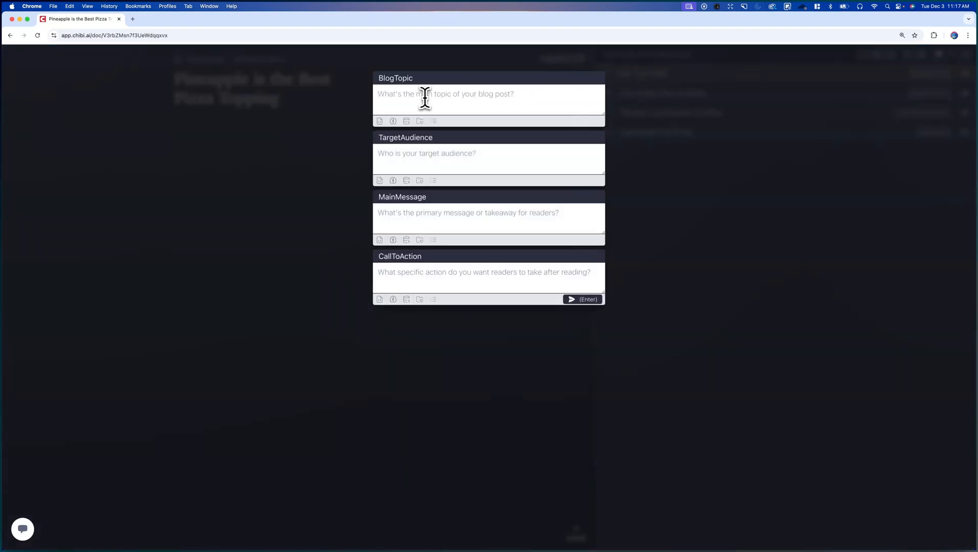
text(Pineapple is the best pizza topping)
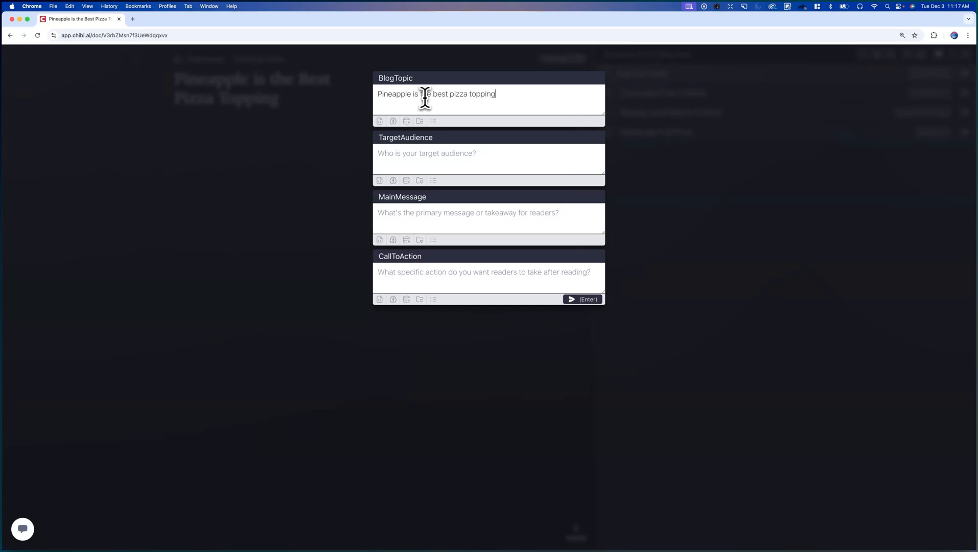
click(429, 159)
text(Pizza enthusiasts who really dislike pinea)
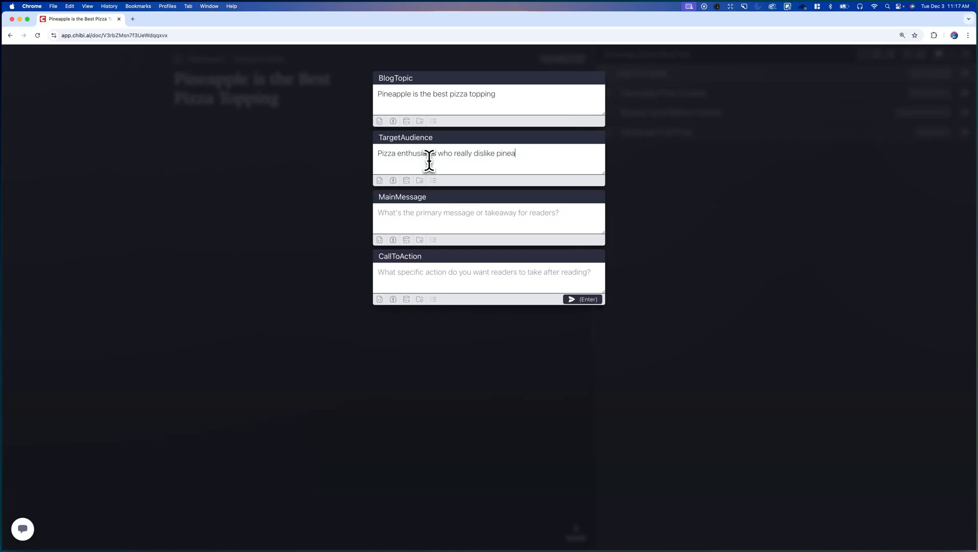
text(ble pple on pizz)
Step: Enter "I know the world is against me on this, but I love pineapple on pizza" as the main message
text(I know the ow)
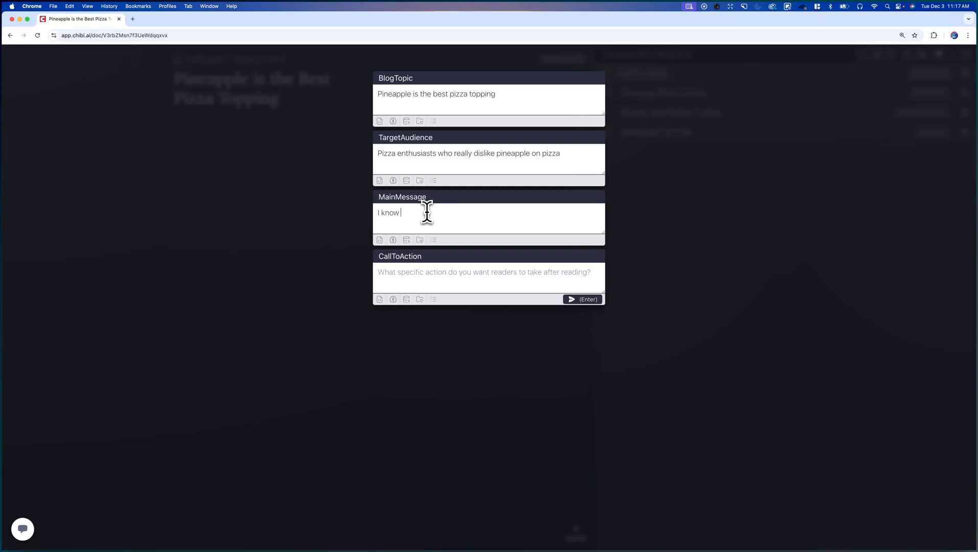
key(BackSpace)
key(BackSpace)
text(wo)
text(rld is against me )
text(on this, neve)
key(BackSpace)
key(BackSpace)
key(BackSpace)
text(but I love pineabpple)
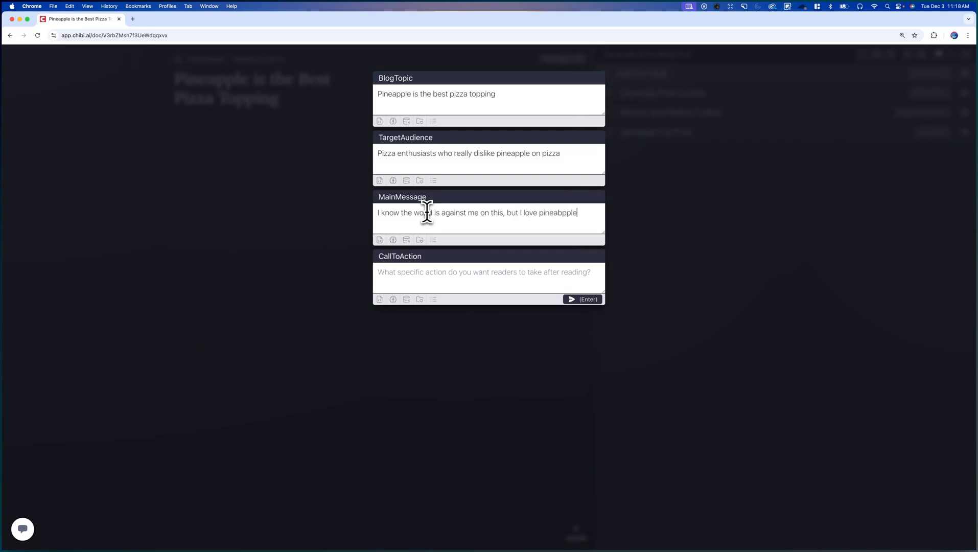
key(BackSpace)
key(BackSpace)
key(BackSpace)
key(BackSpace)
key(BackSpace)
text(pple on pizza)
Step: Enter "try it" as the call to action and submit the answers to generate the outline
click(421, 271)
text(try it)
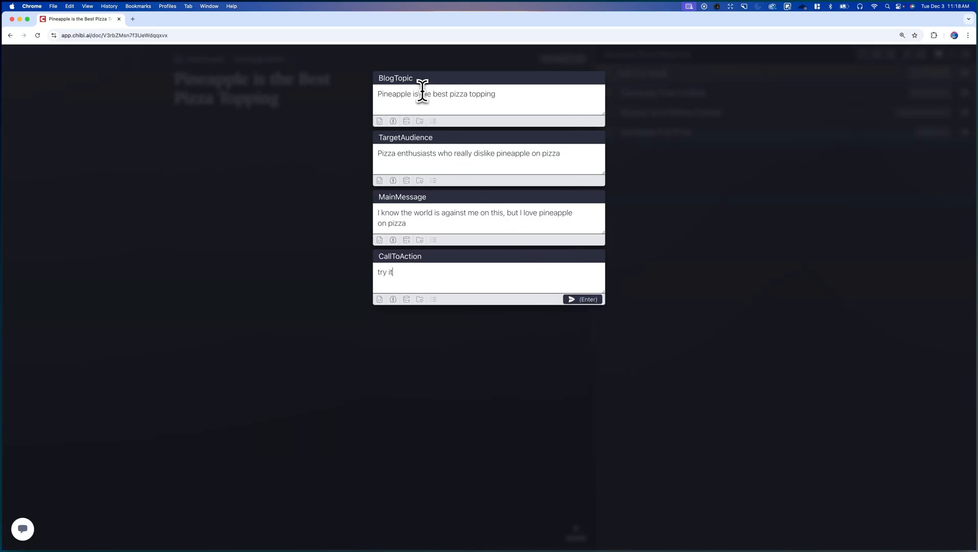
click(576, 300)
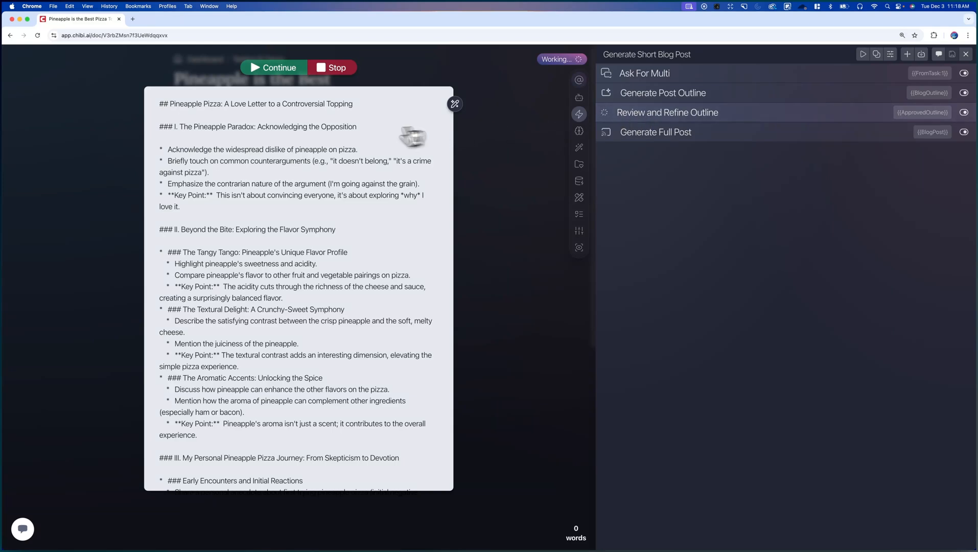
Step: Review the generated outline from start to end and continue the action to write the full post
scroll(199, 163, down, 5)
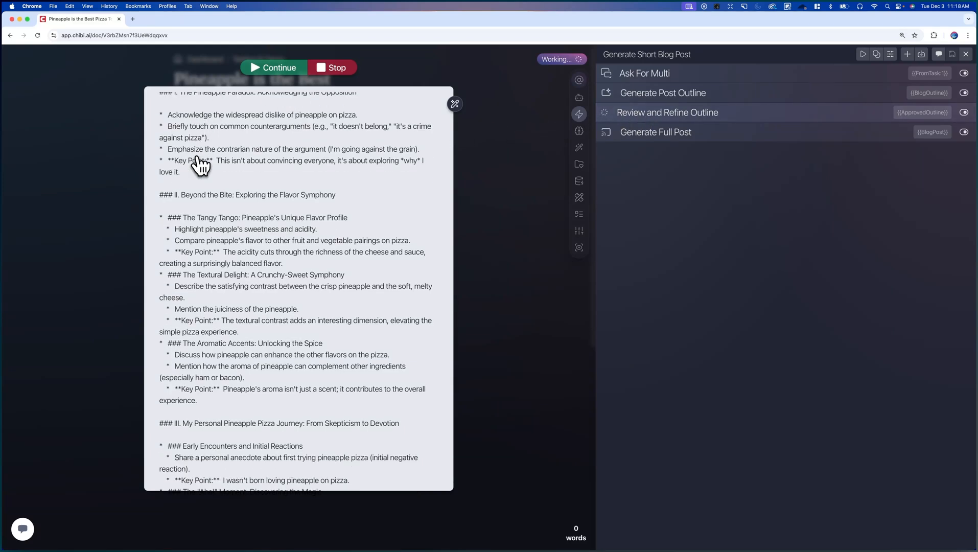
scroll(202, 195, down, 2)
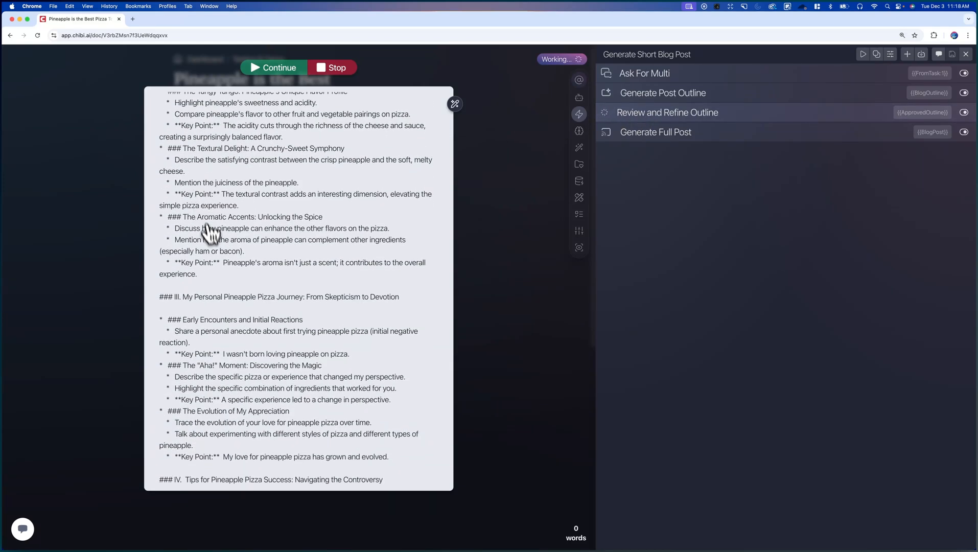
scroll(338, 303, down, 2)
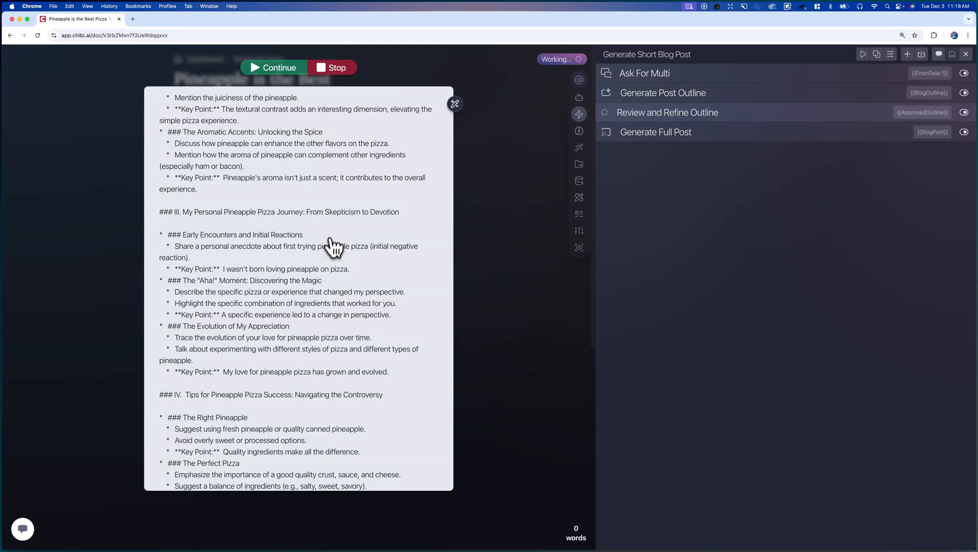
scroll(391, 221, down, 2)
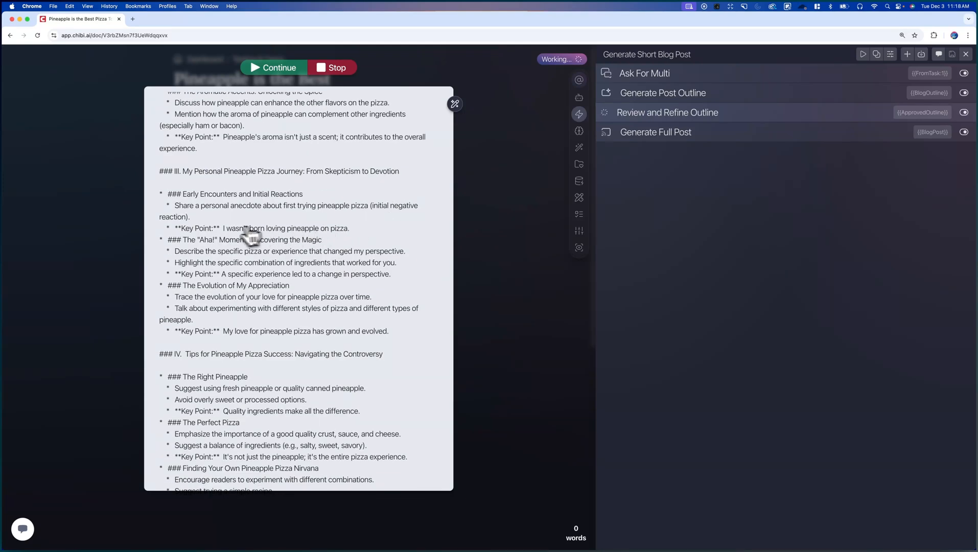
scroll(251, 235, down, 3)
scroll(231, 318, down, 1)
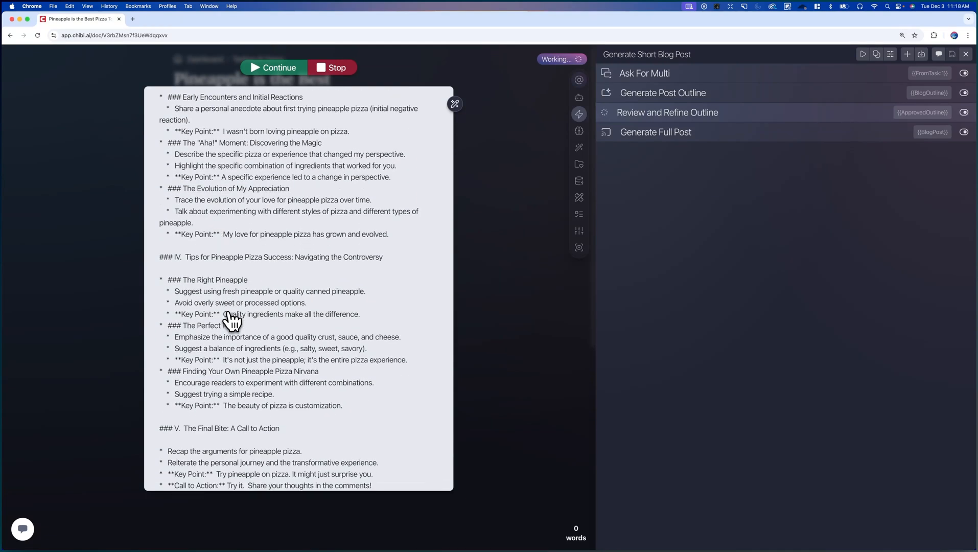
scroll(233, 323, up, 15)
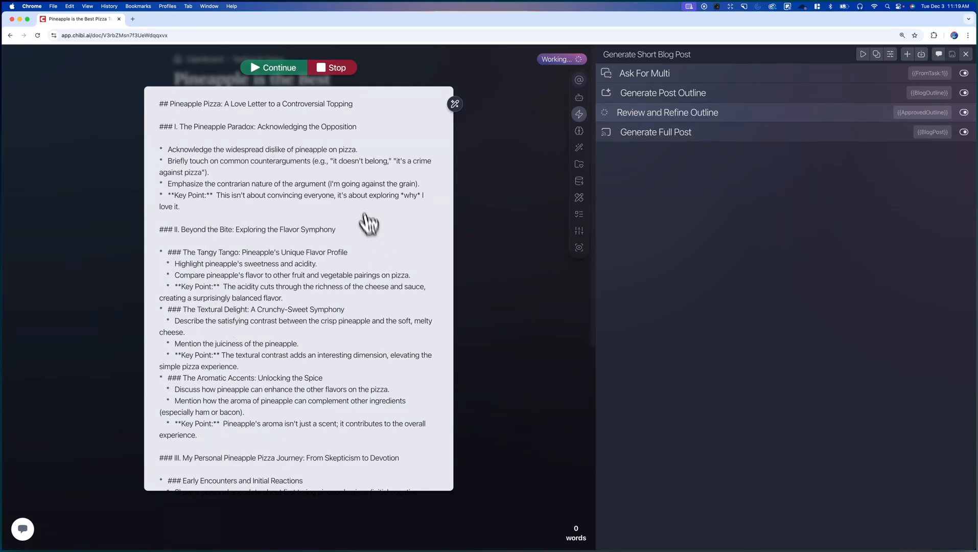
click(277, 68)
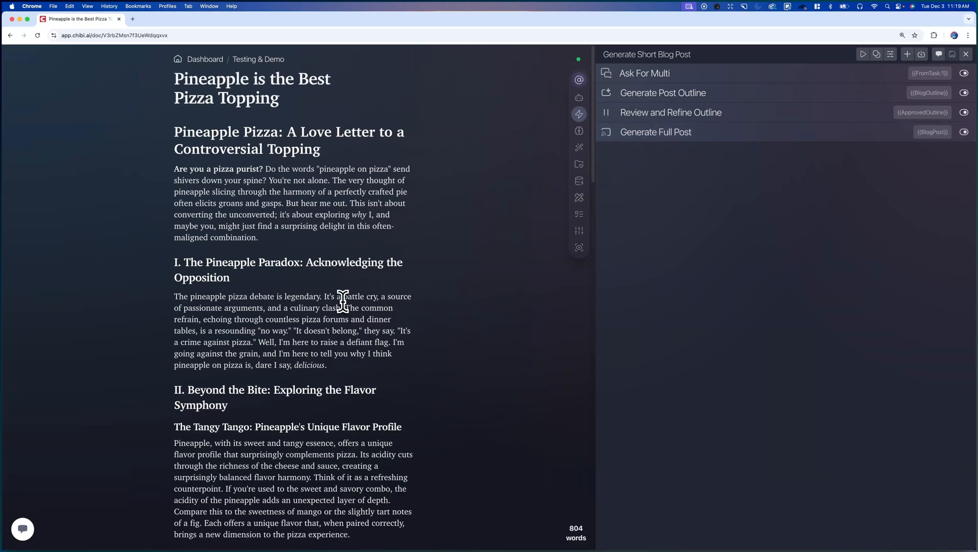
Step: Replace the document title with the generated heading "Pineapple Pizza: A Love Letter to a Controversial Topping" and remove that heading from the body
click(306, 262)
drag(325, 149, 183, 125)
key(super+c)
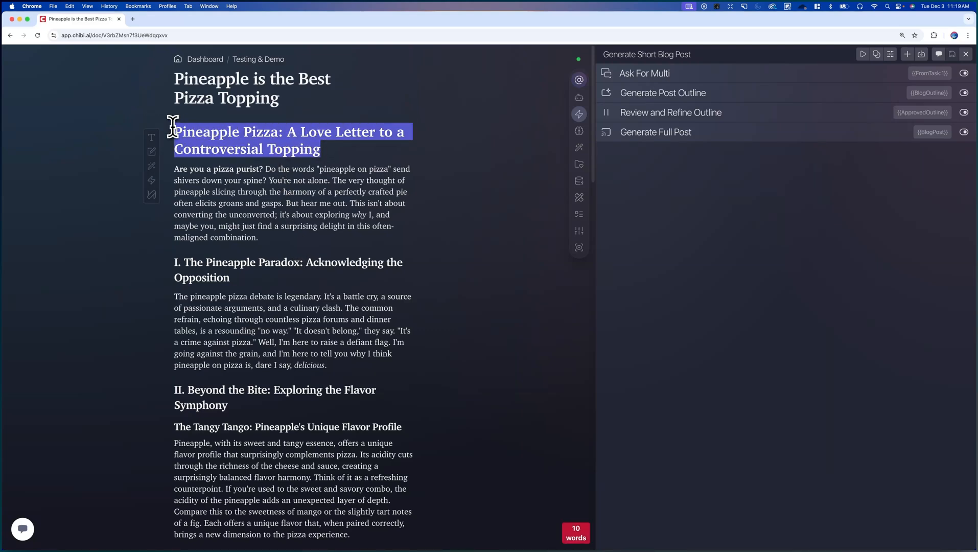
key(BackSpace)
double_click(259, 81)
triple_click(249, 88)
key(super+v)
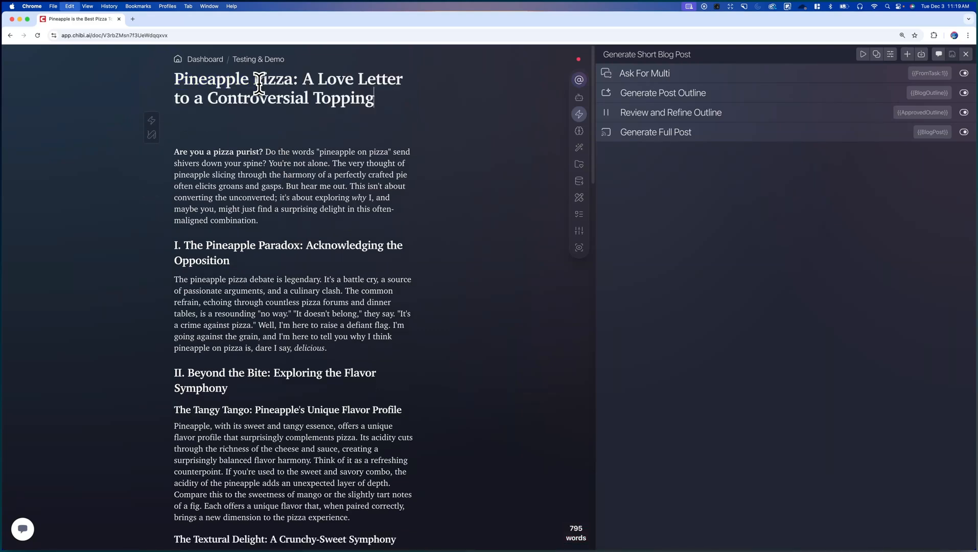
click(256, 125)
key(BackSpace)
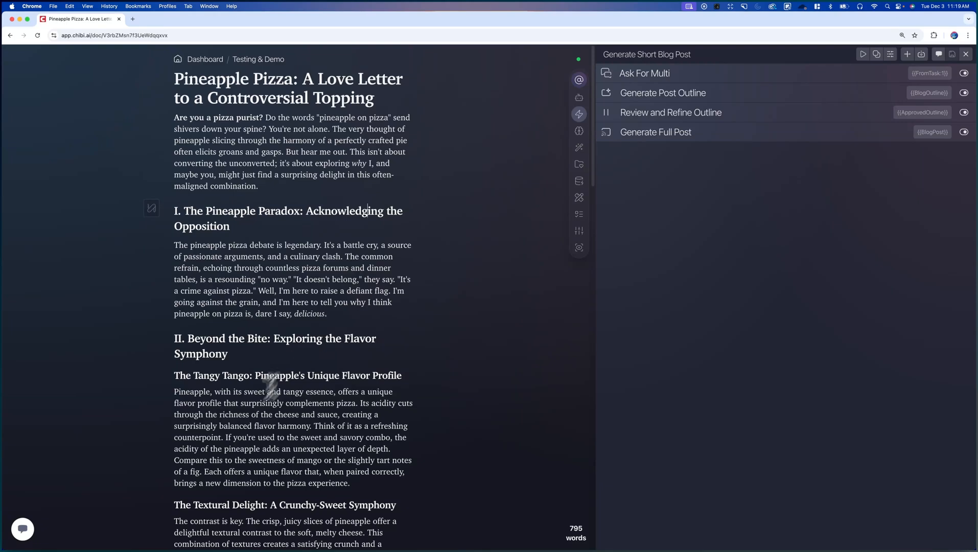
Step: Read the help article's section on using blueprints for structure control, including the example blueprint for the final post
click(25, 530)
scroll(67, 266, down, 5)
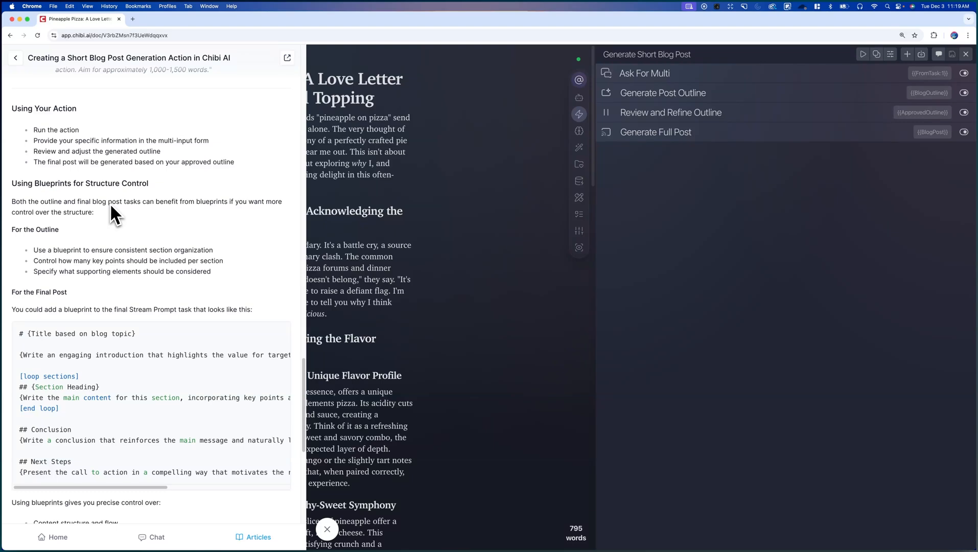
scroll(110, 203, down, 5)
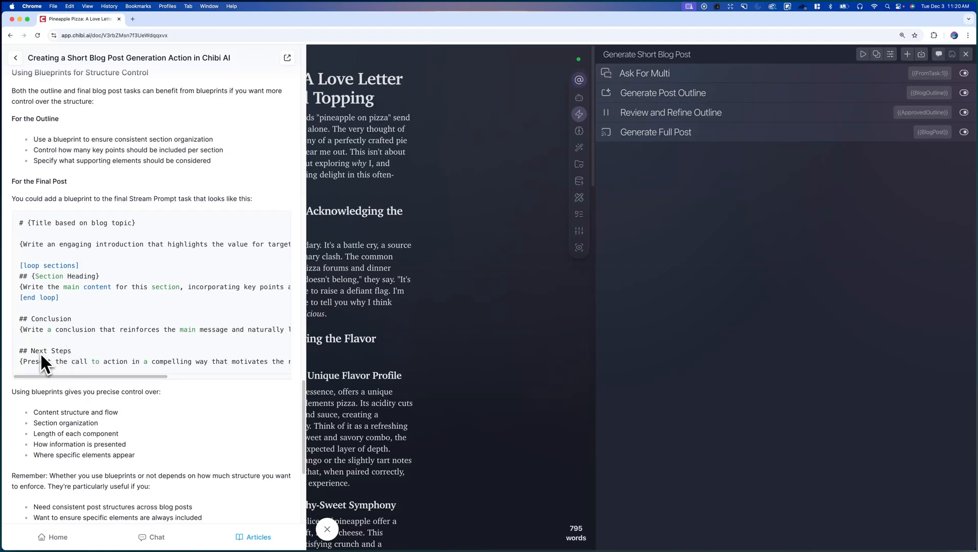
drag(67, 350, 19, 361)
drag(71, 351, 18, 363)
drag(73, 351, 43, 351)
click(76, 349)
drag(74, 350, 30, 352)
drag(72, 350, 221, 359)
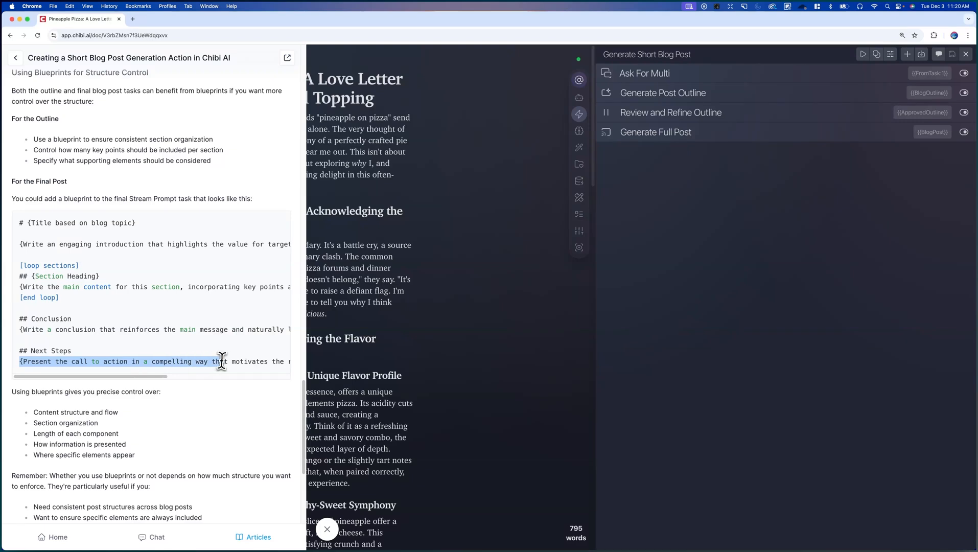
click(116, 324)
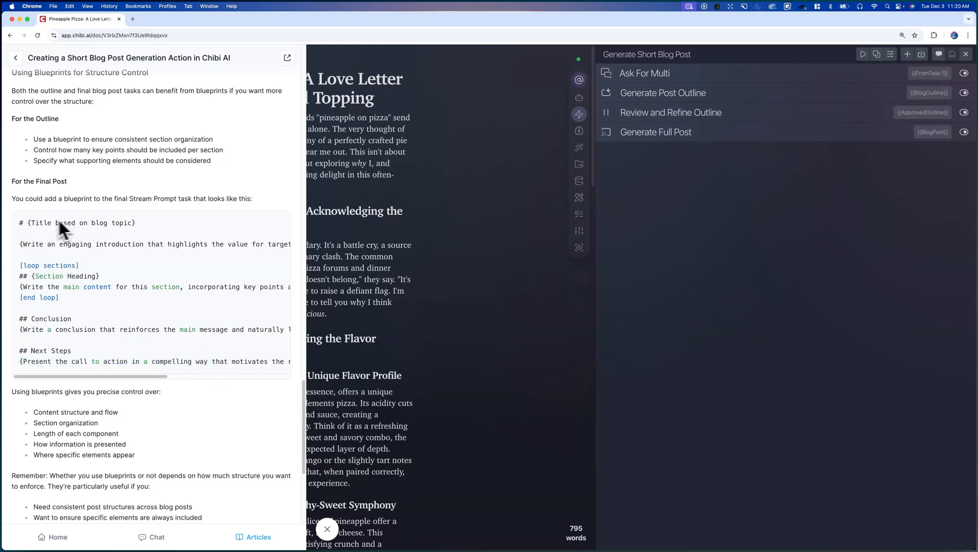
Step: Create and save a blueprint named "Final Short Form Blueprint" in My Blueprints, using the article's complete example blueprint for the final post as its contents
drag(25, 224, 306, 368)
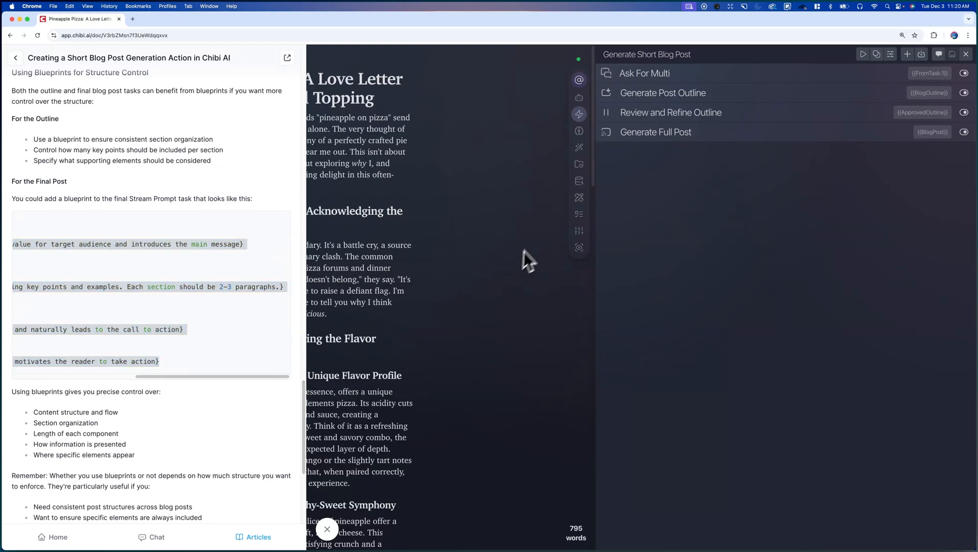
click(579, 199)
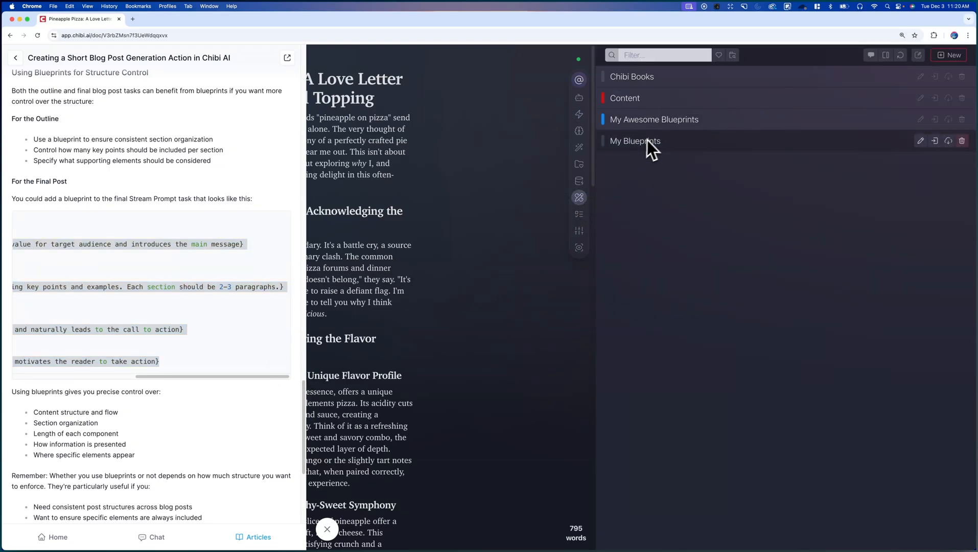
click(663, 144)
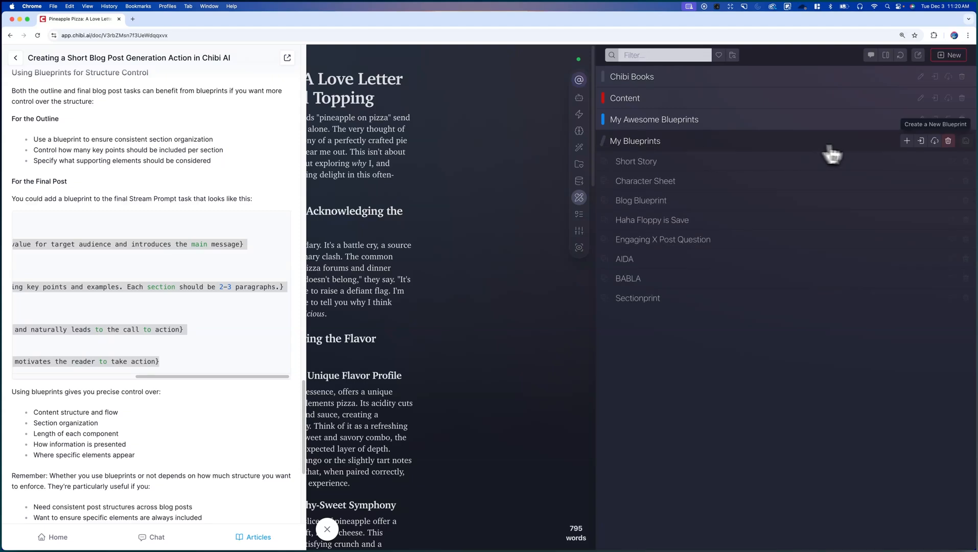
click(894, 150)
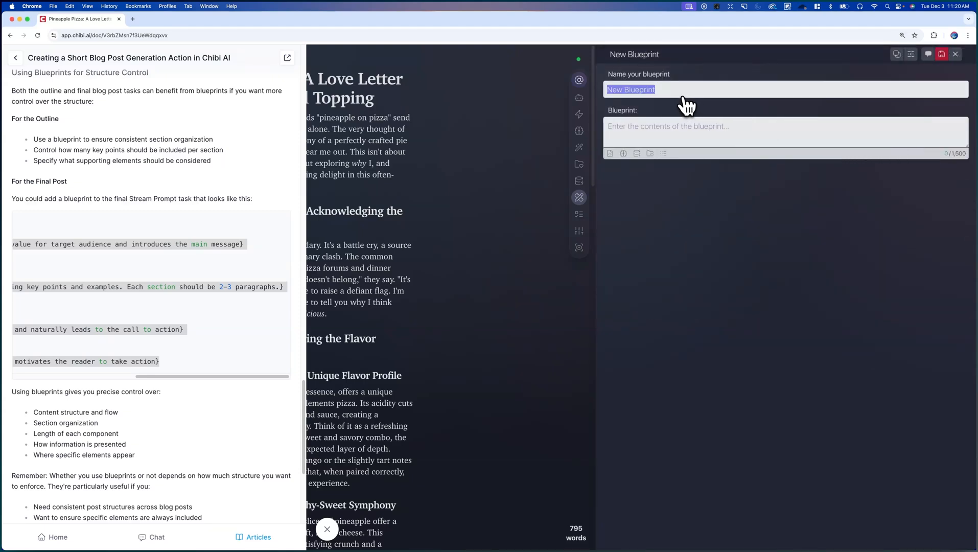
text(Final Short Form)
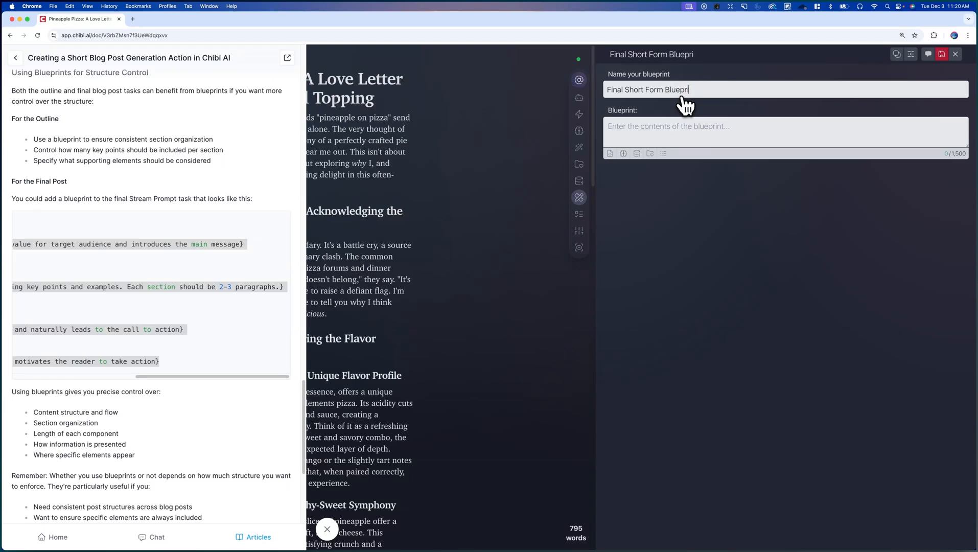
click(687, 130)
text(# {Title based on blog topic}  {Write an engaging introduction that highlights the value for target audience and introduces the main message}  [loop sections] ## {Section Heading} {Write the main content for this section, incorporating key points and examples. Each section should be 2-3 paragraphs.} [end loop]  ## Conclusion {Write a conclusion that reinforces the main message and naturally leads to the call to action}  ## Next Steps {Present the call to action in a compelling way that motivates the reader to take action})
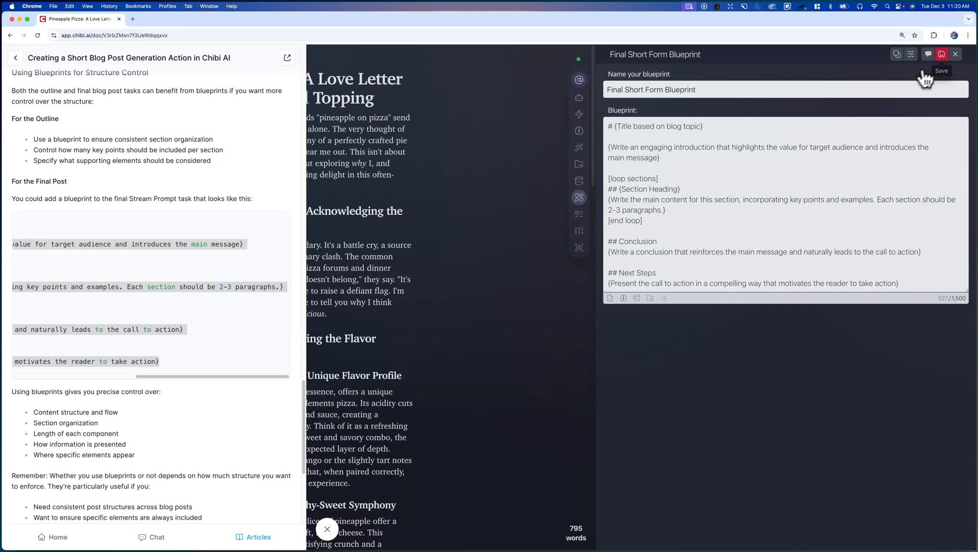
click(942, 54)
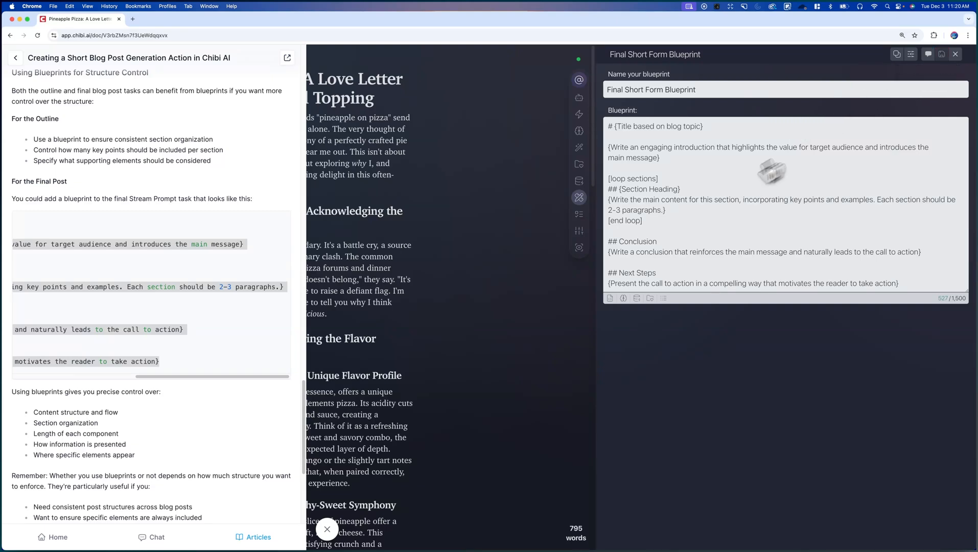
Step: Enable a blueprint on the action's Generate Full Post task, choose "Final Short Form Blueprint", and close the help article
click(586, 122)
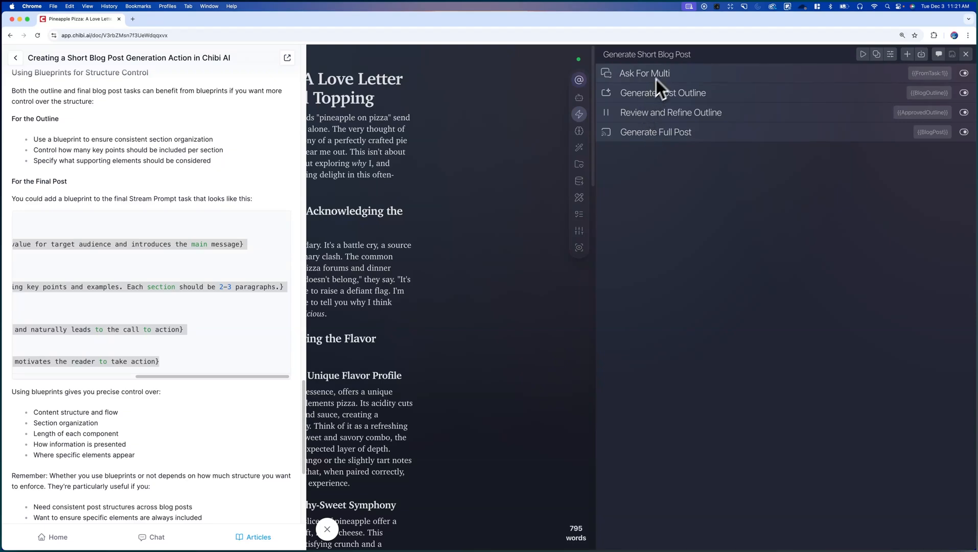
click(664, 137)
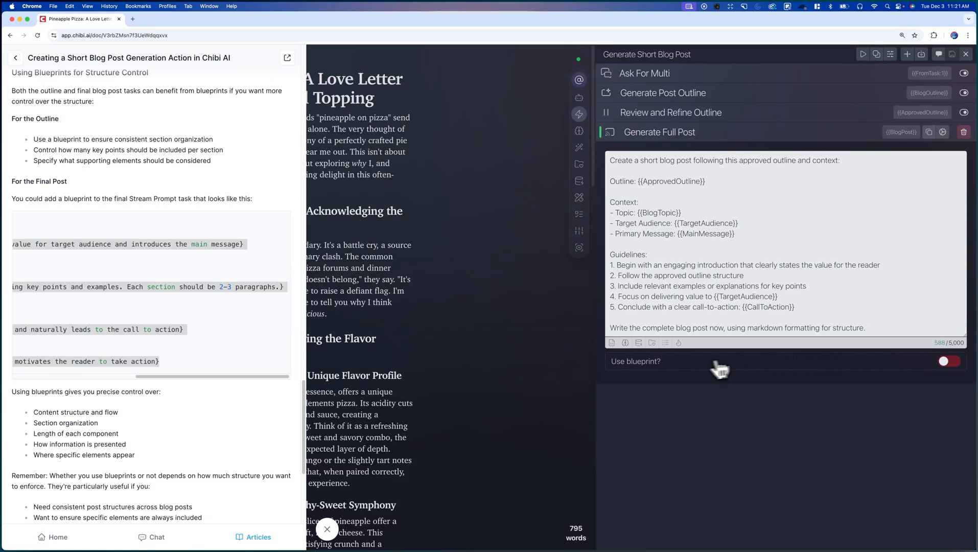
click(949, 362)
click(876, 381)
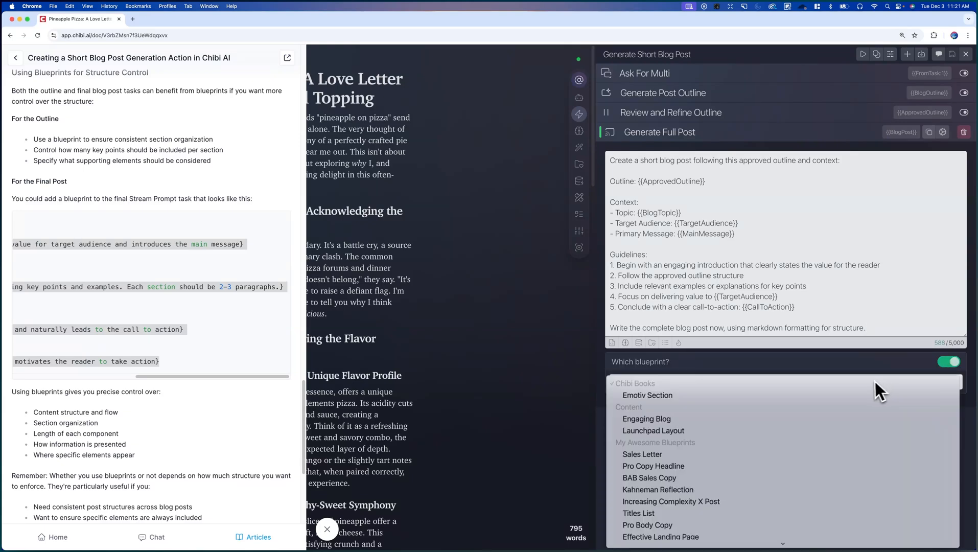
scroll(782, 422, down, 5)
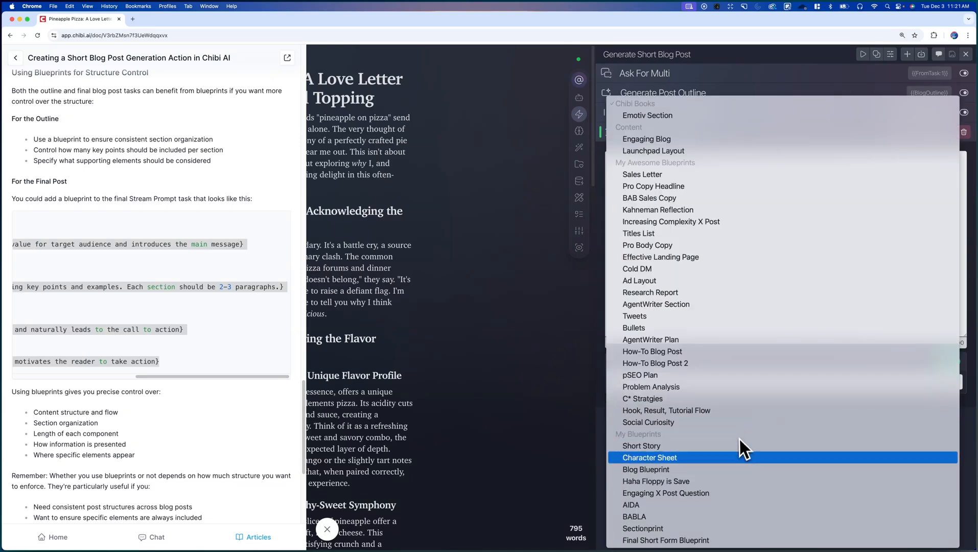
click(685, 540)
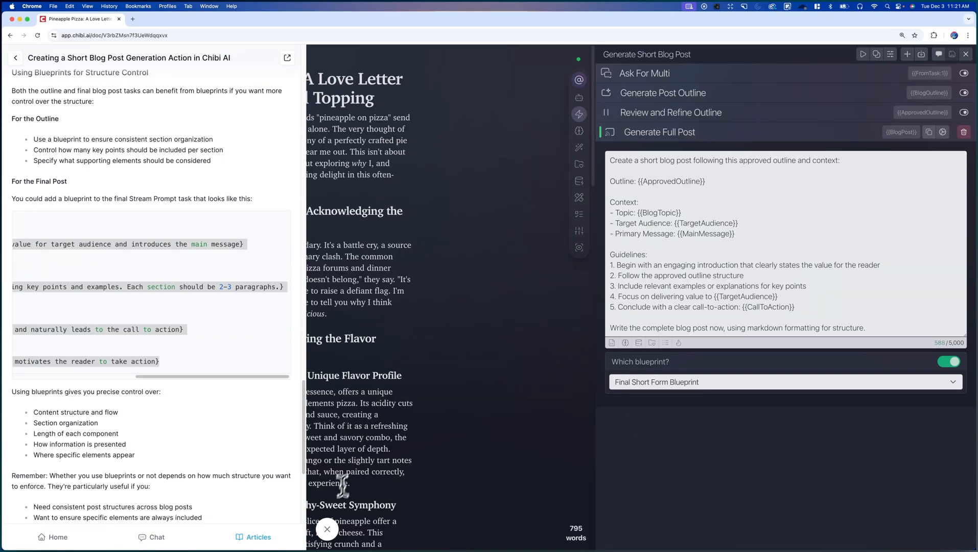
scroll(204, 434, down, 1)
click(327, 529)
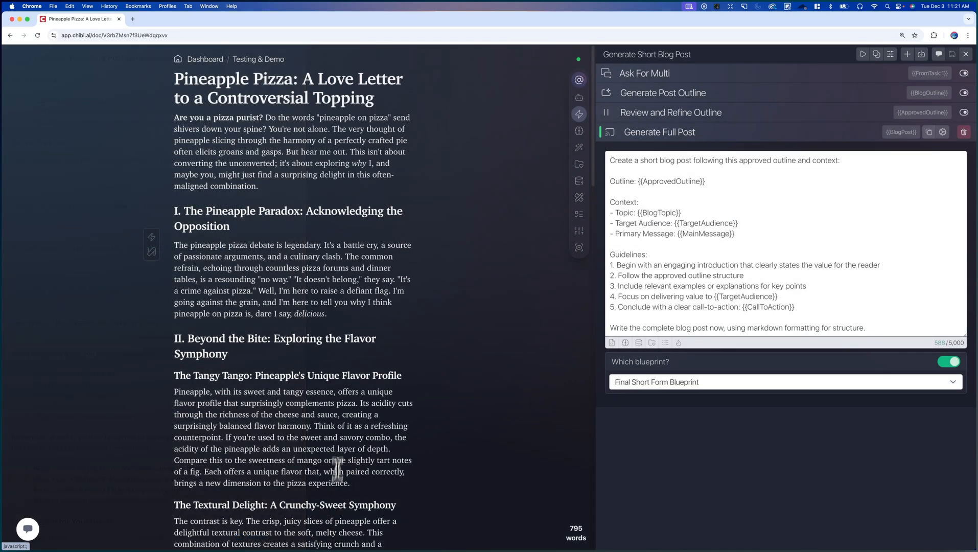
Step: Look over the earlier generated post and delete its entire body text, keeping the document title
scroll(296, 296, down, 2)
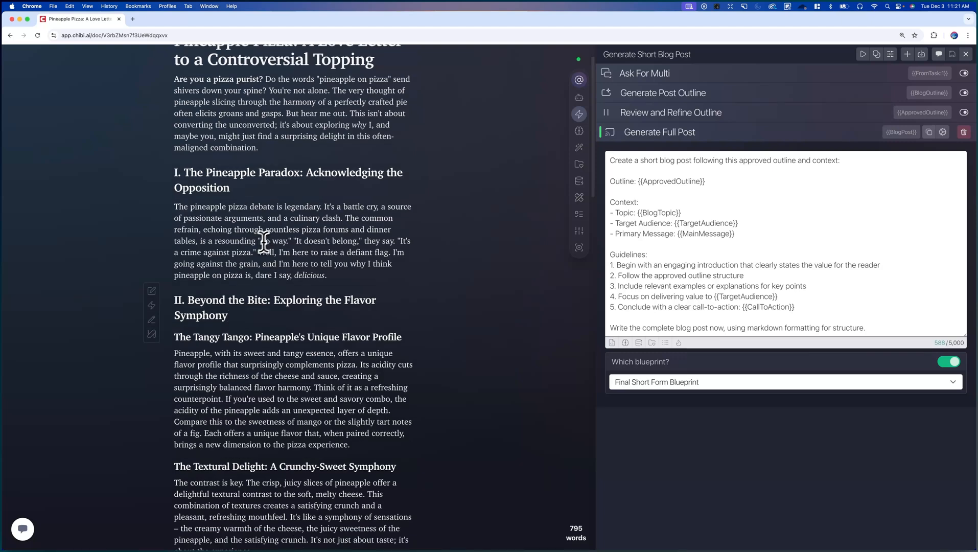
scroll(264, 241, down, 8)
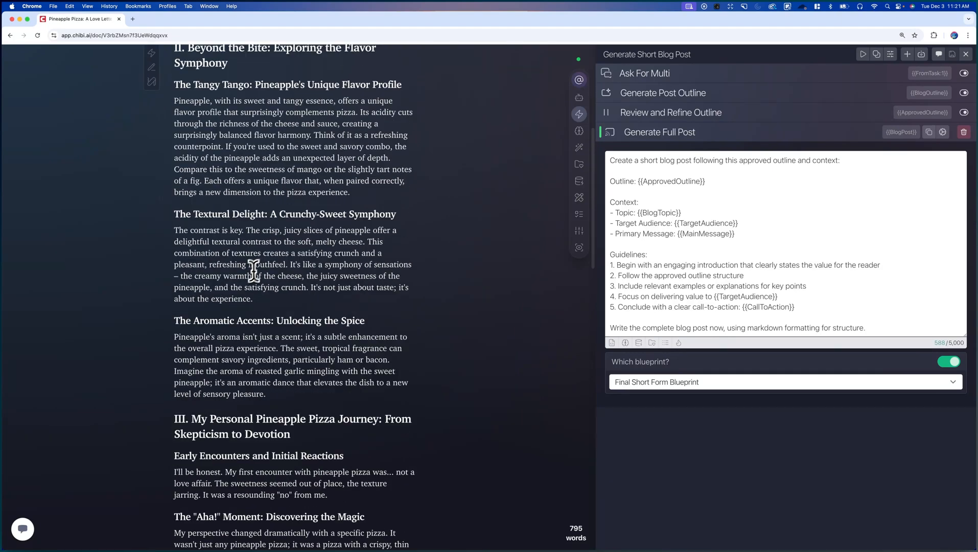
scroll(254, 270, down, 8)
scroll(241, 281, up, 7)
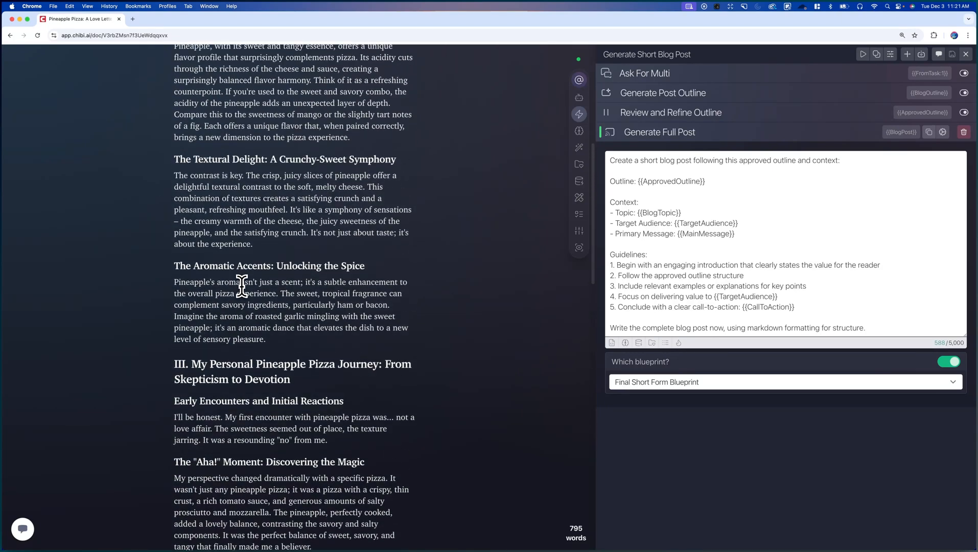
scroll(241, 286, up, 10)
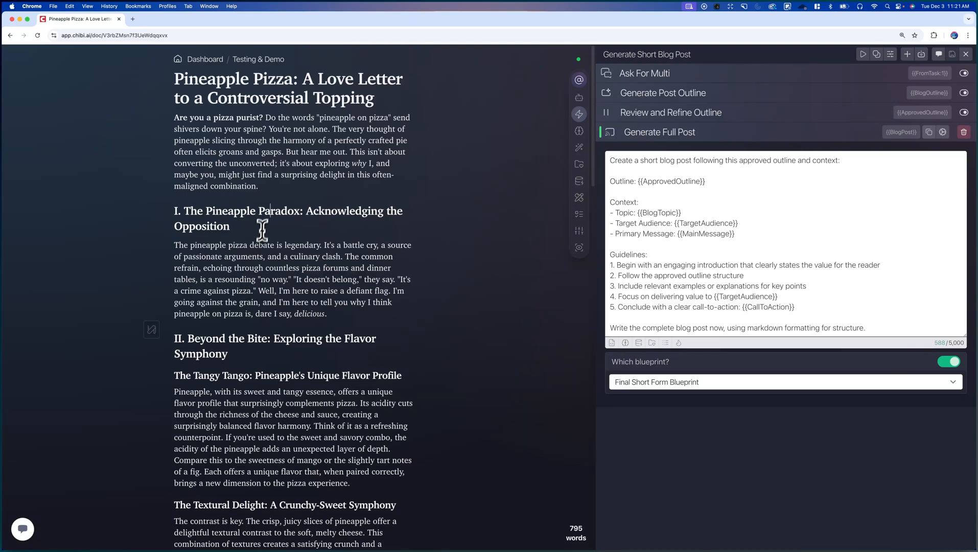
key(super+a)
key(BackSpace)
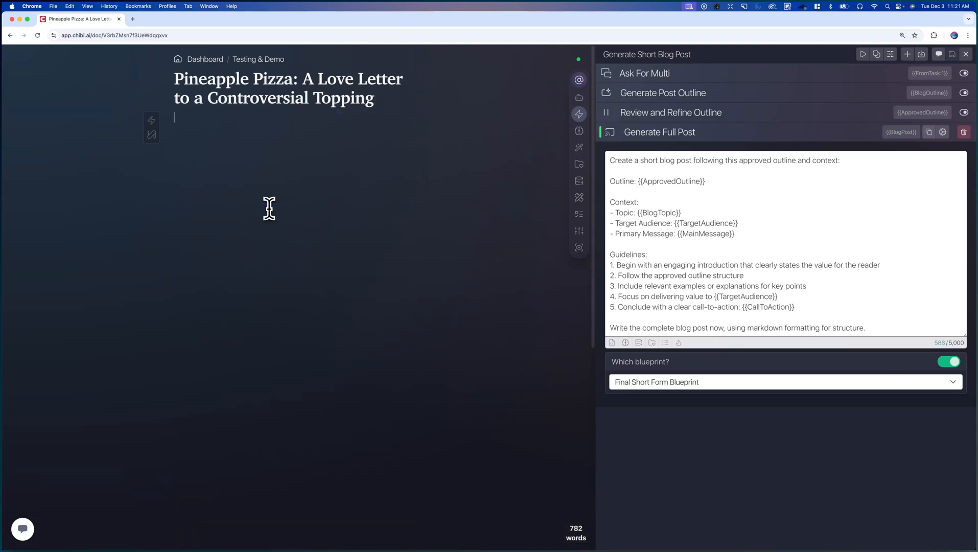
Step: Run the action with blog topic "pineapple on pizza is the best topping" and target audience "pizza lovers who dislike pineapple"
click(708, 134)
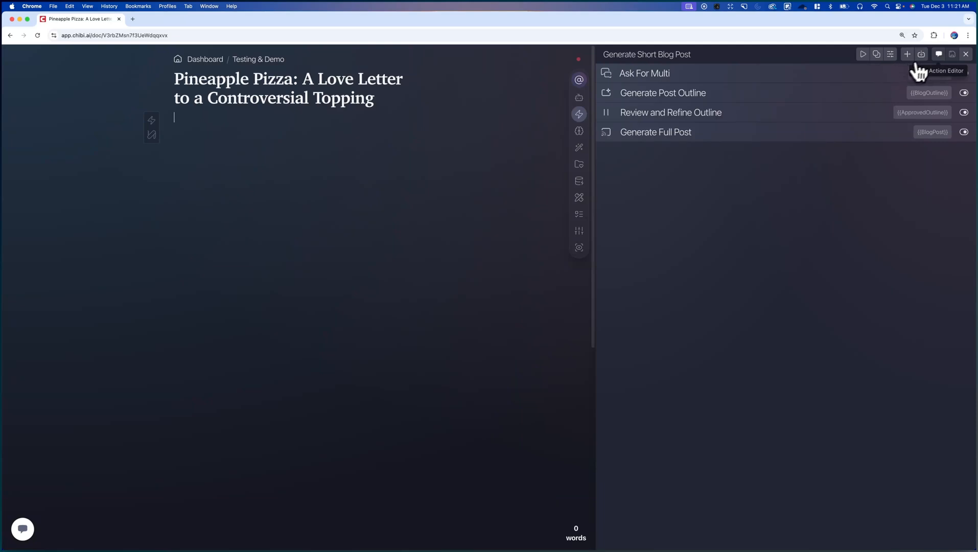
click(863, 55)
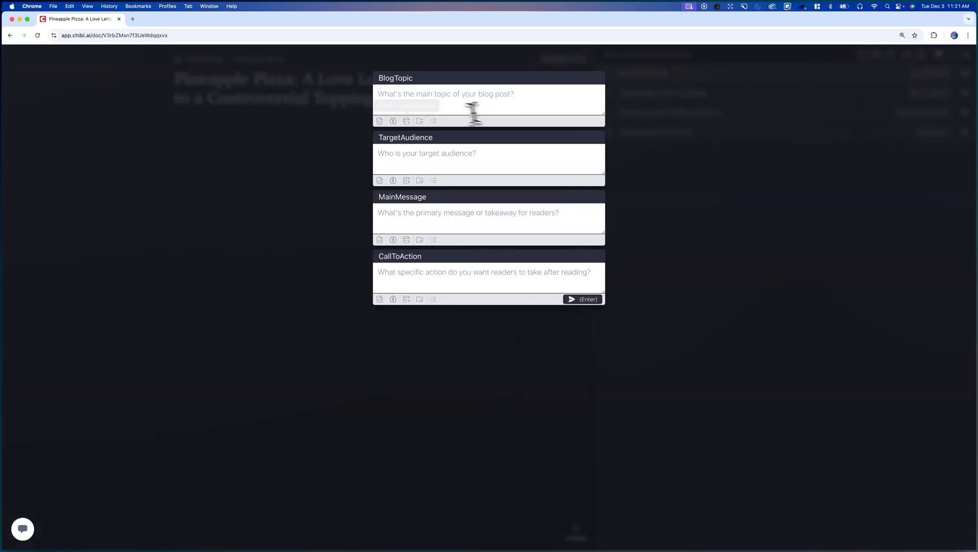
text(pineapple on)
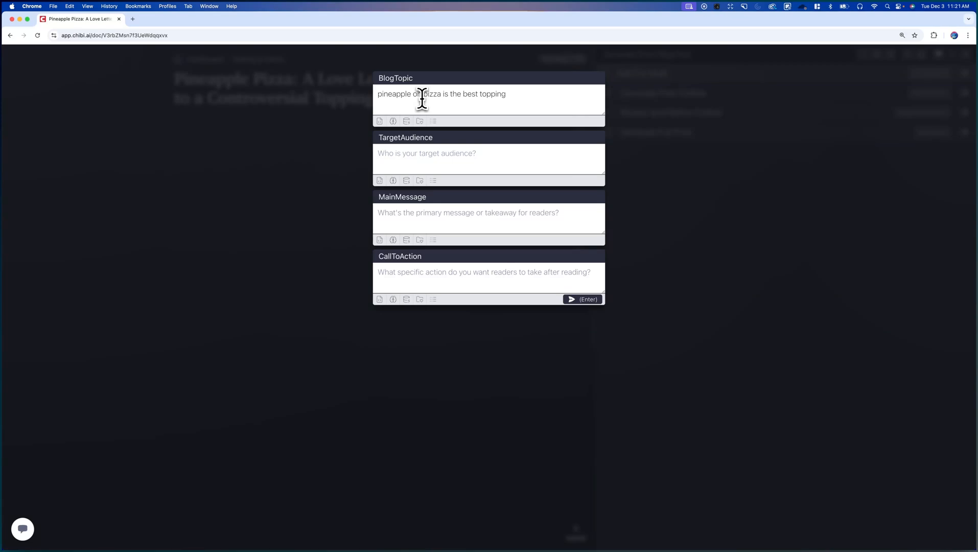
text(piz)
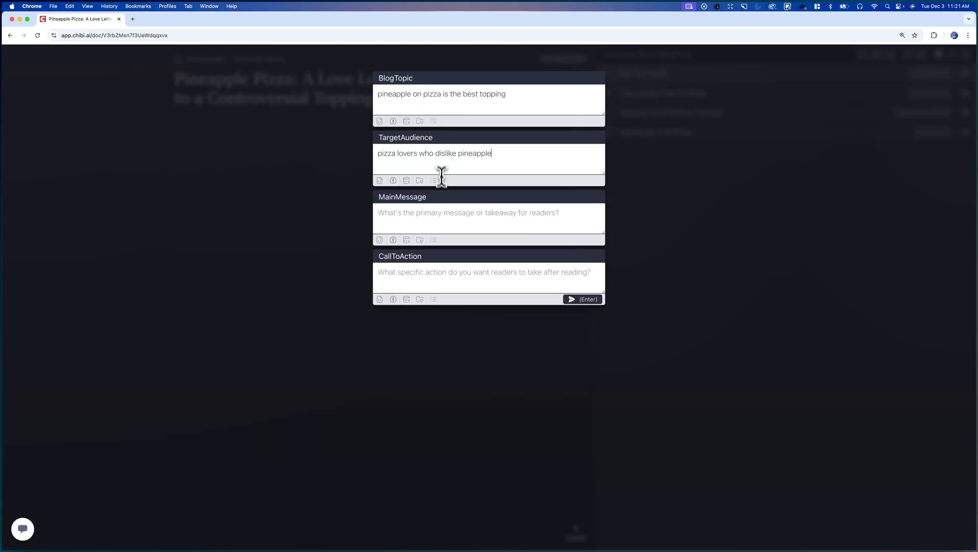
Step: Submit the main message "I know everyone is against me, but I enjoy pineapple on pizza" with the call to action "try it"
click(441, 207)
text(I know everyone is against me, but I enjoy pineapple on pizza)
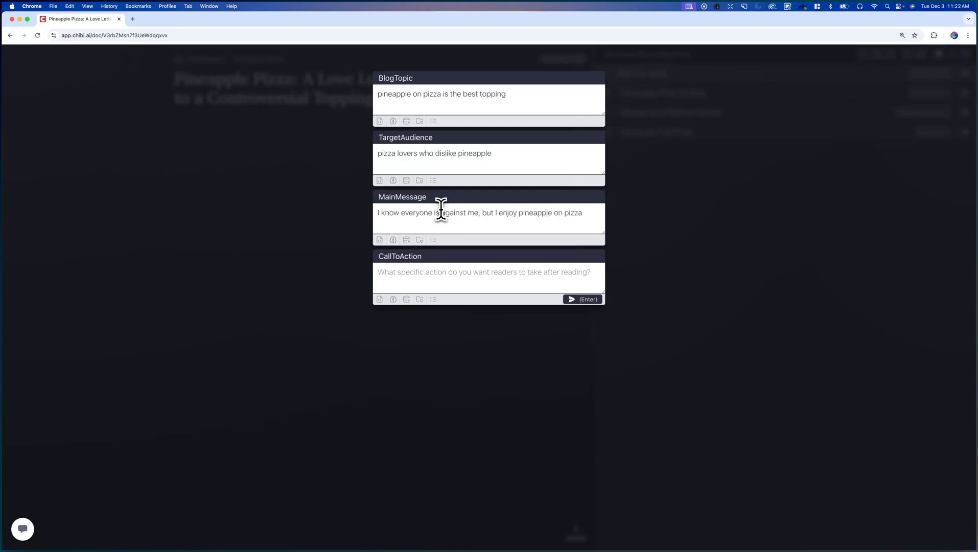
click(436, 280)
text(try it)
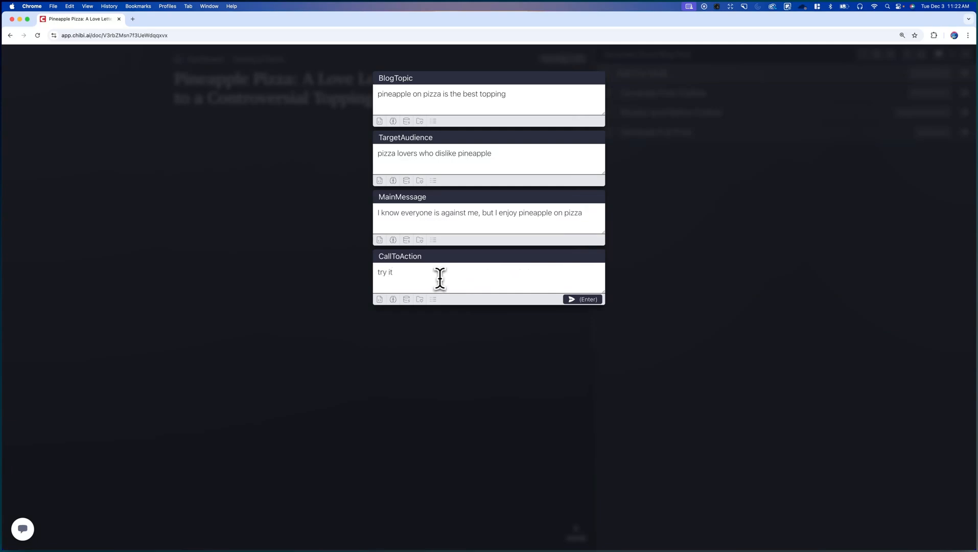
click(569, 300)
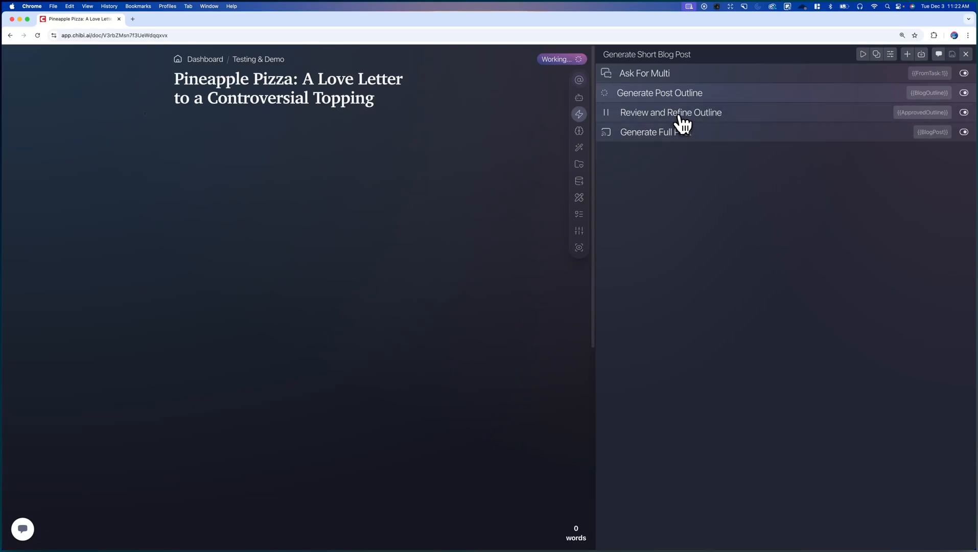
Step: Review the new outline through to its conclusion and continue the action to write the blueprint-based full post
scroll(266, 161, down, 1)
scroll(266, 161, down, 5)
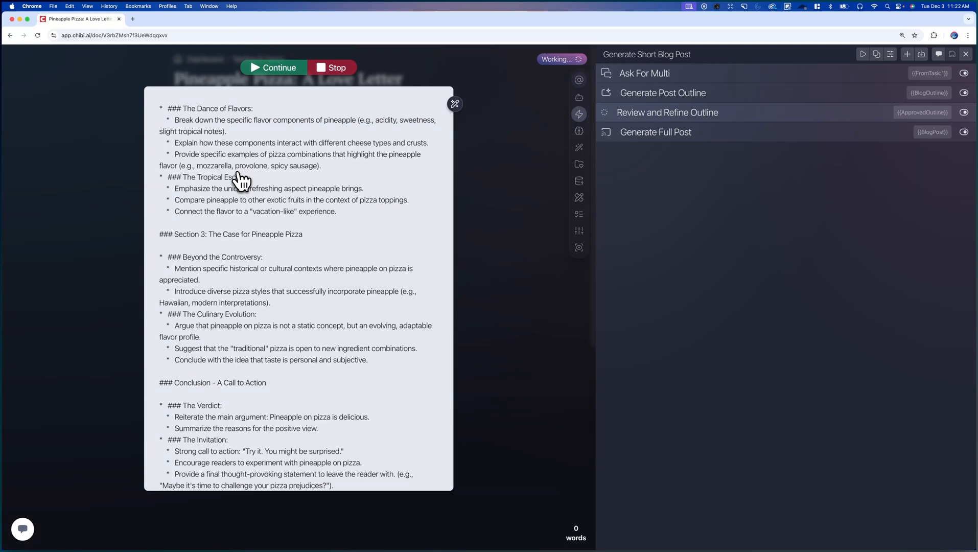
scroll(240, 177, up, 6)
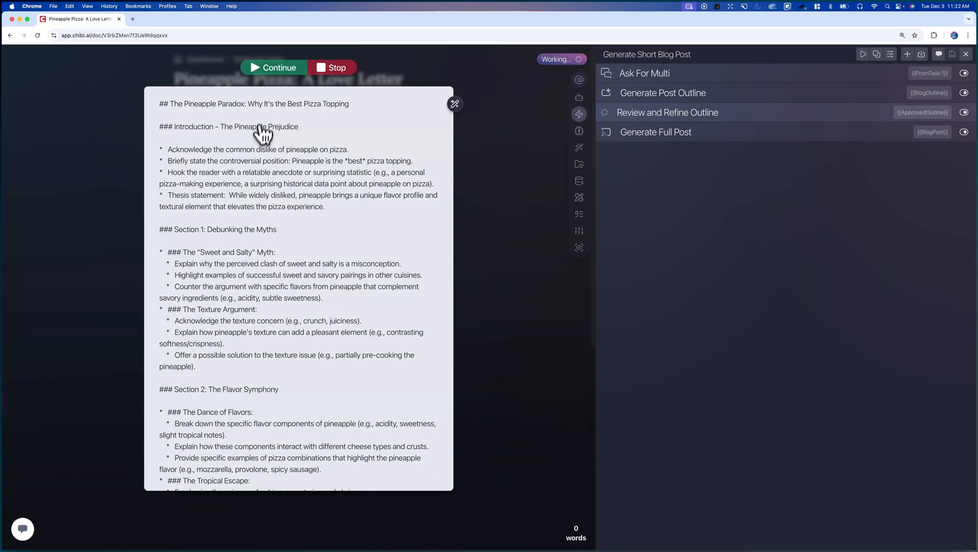
click(262, 71)
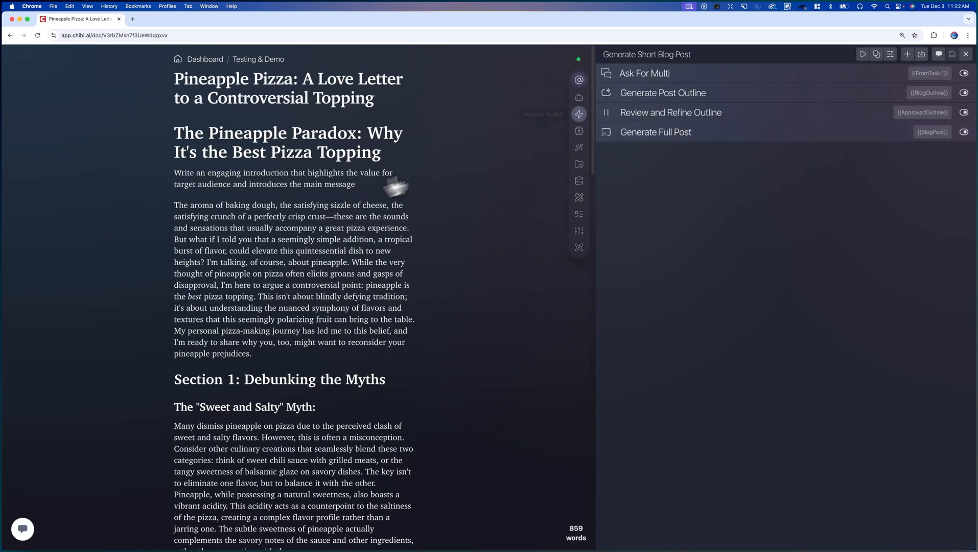
Step: Review the new pineapple pizza post from its introduction through the Section 1 and Section 2 headings
scroll(379, 243, down, 3)
drag(176, 252, 386, 250)
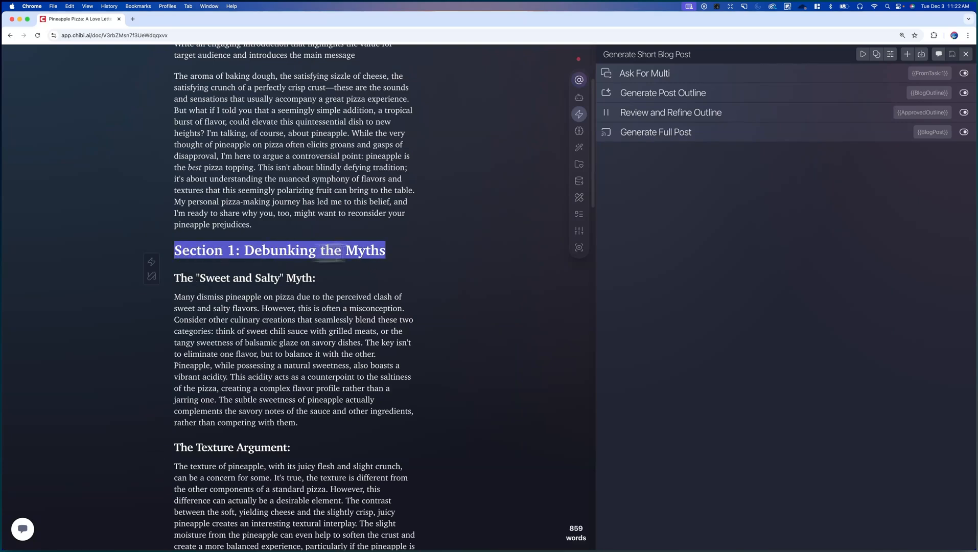
scroll(382, 257, down, 7)
scroll(363, 274, down, 2)
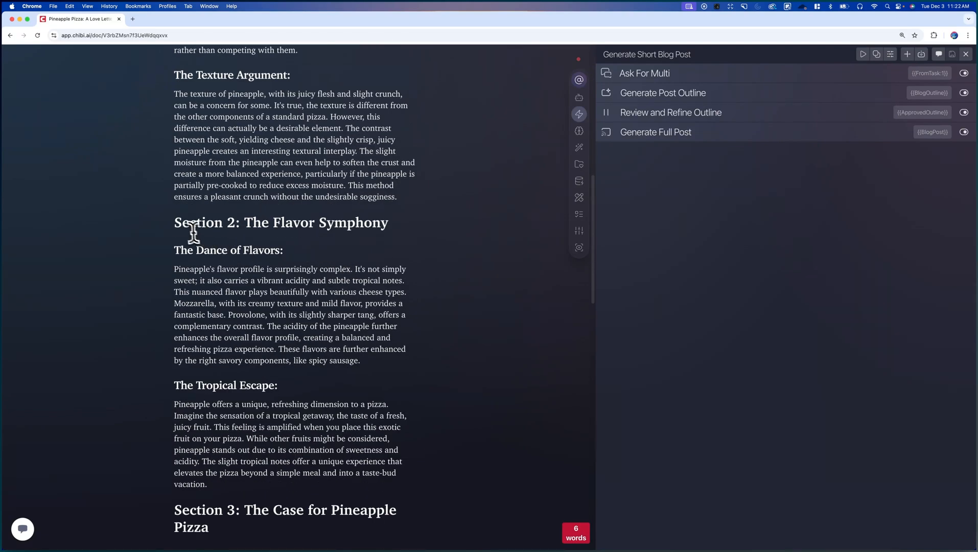
drag(176, 223, 398, 225)
scroll(379, 240, down, 3)
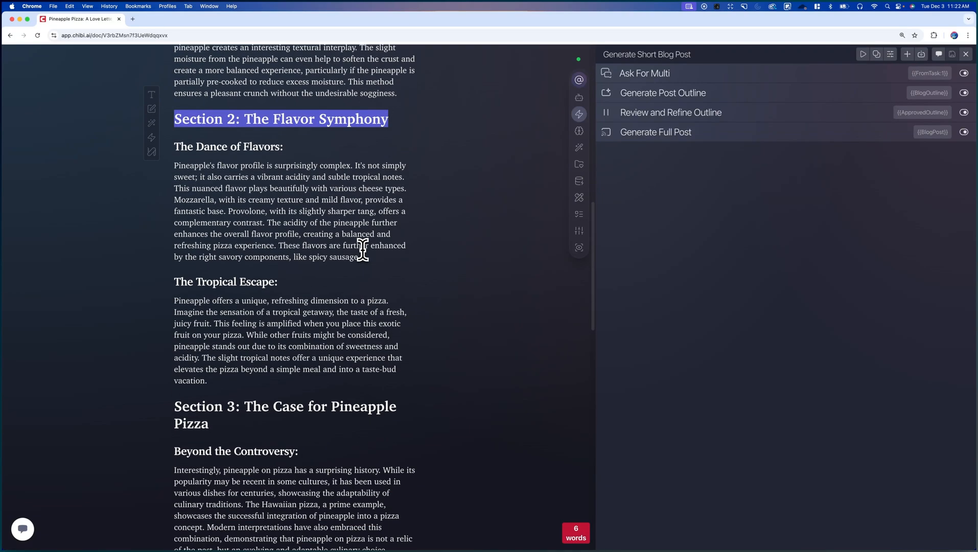
Step: Open the Final Short Form Blueprint and compare its section heading, conclusion and next steps parts with the rest of the generated post
click(580, 198)
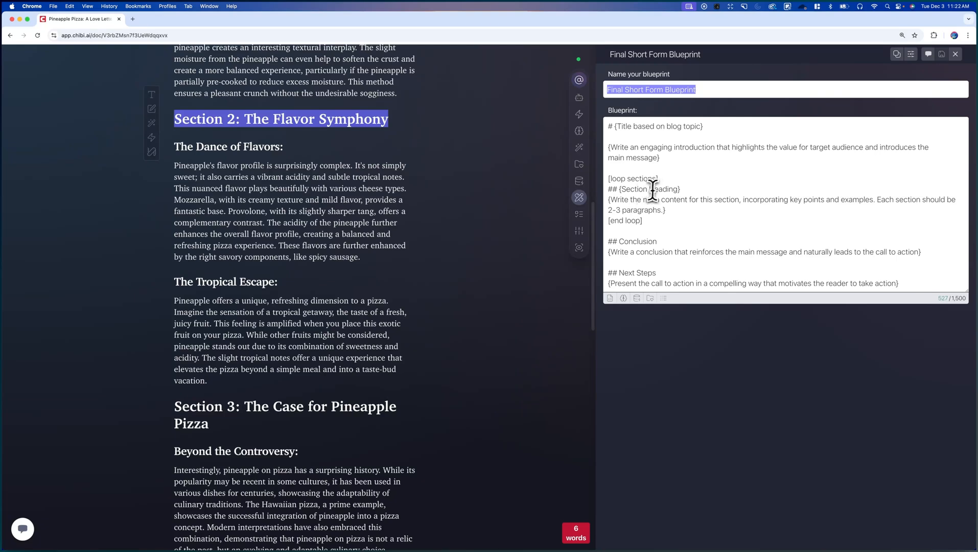
drag(680, 189, 608, 189)
scroll(312, 303, down, 4)
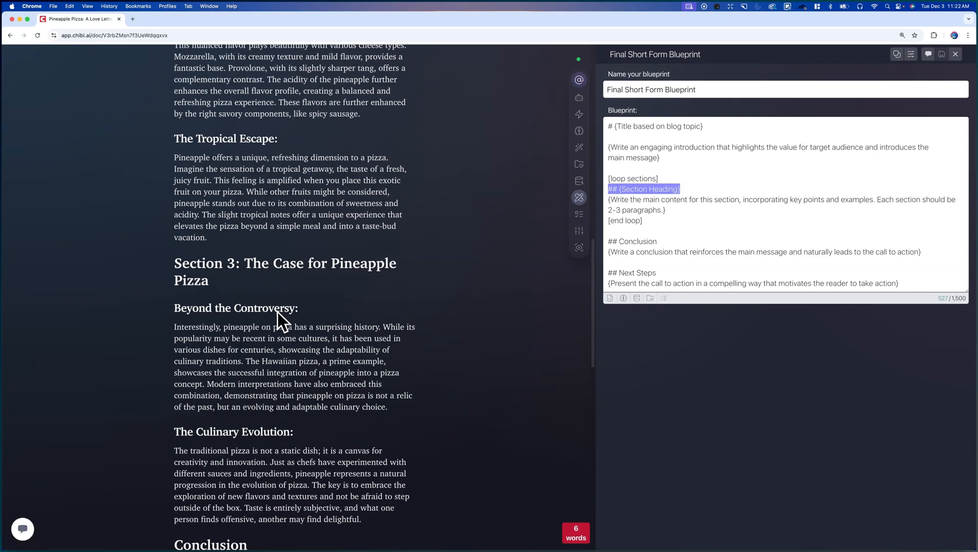
scroll(276, 312, down, 4)
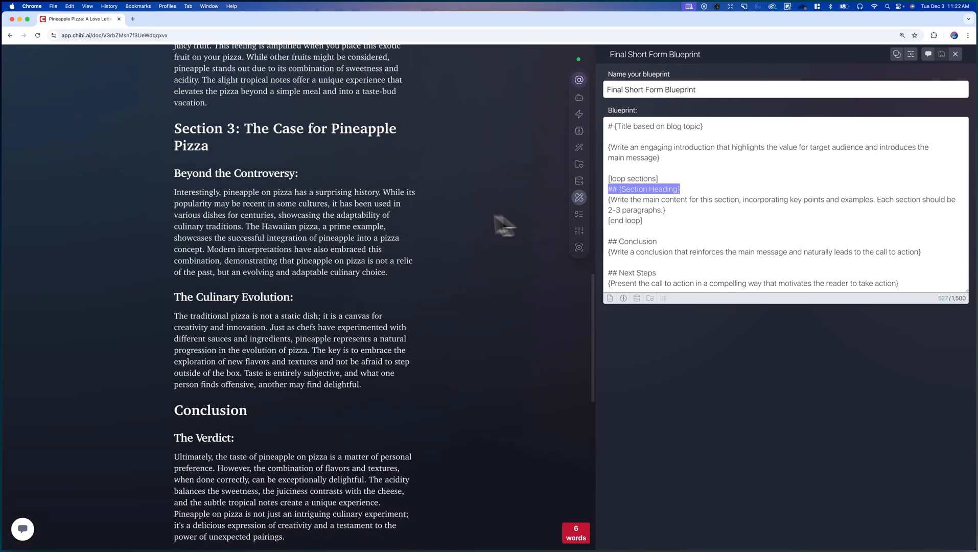
drag(180, 174, 191, 175)
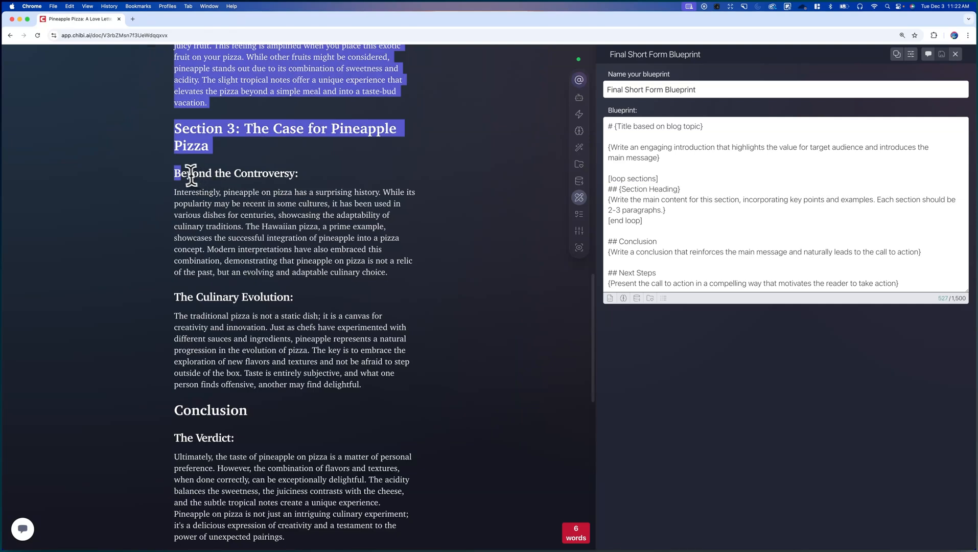
click(190, 174)
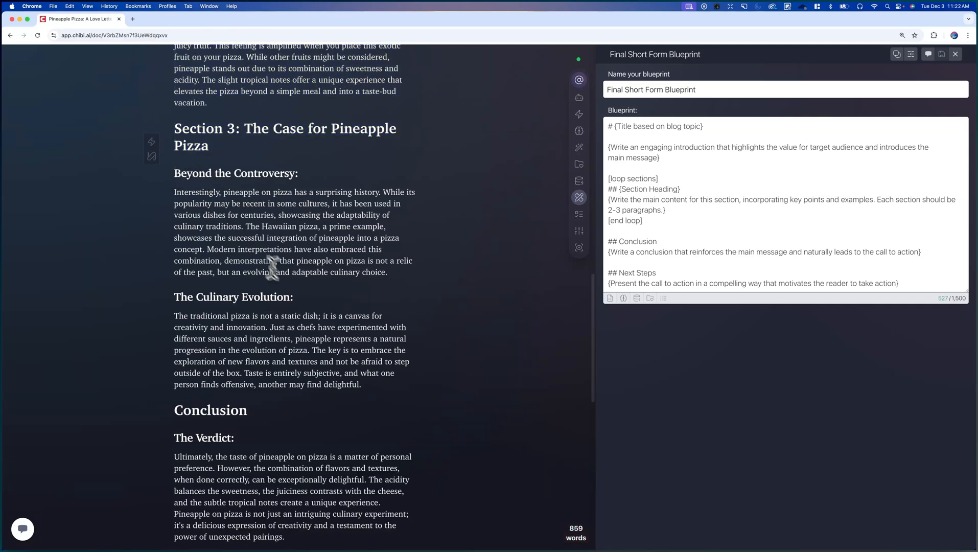
drag(379, 373, 176, 173)
scroll(271, 312, down, 3)
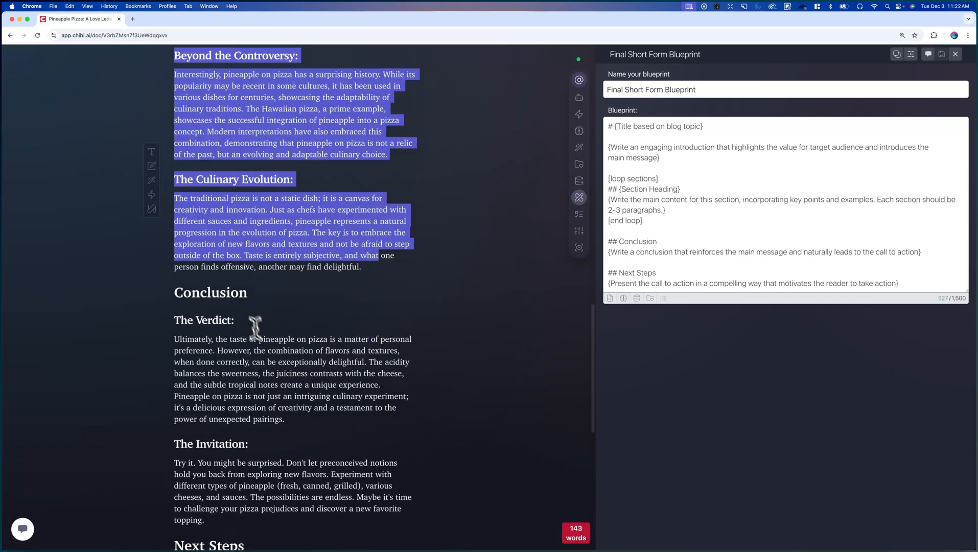
drag(658, 241, 602, 246)
scroll(465, 312, down, 5)
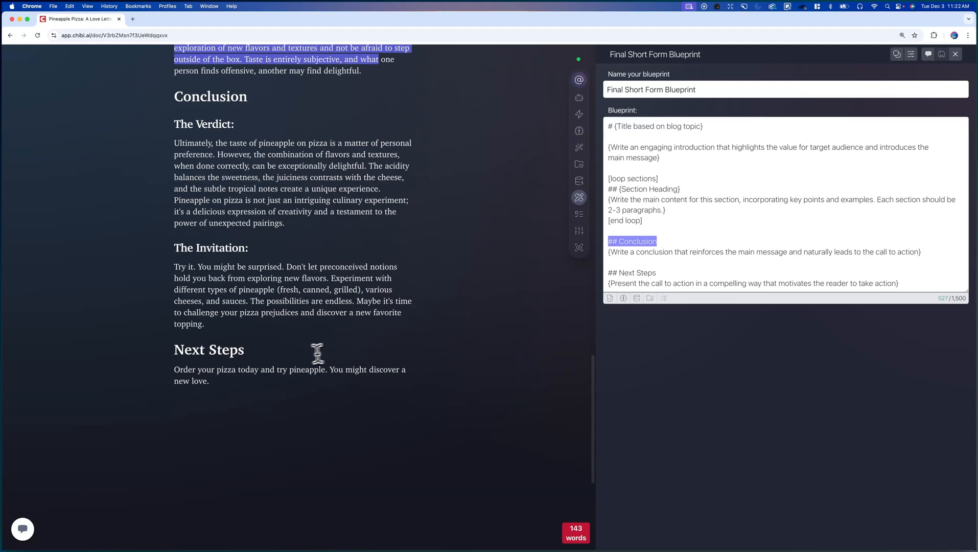
double_click(225, 350)
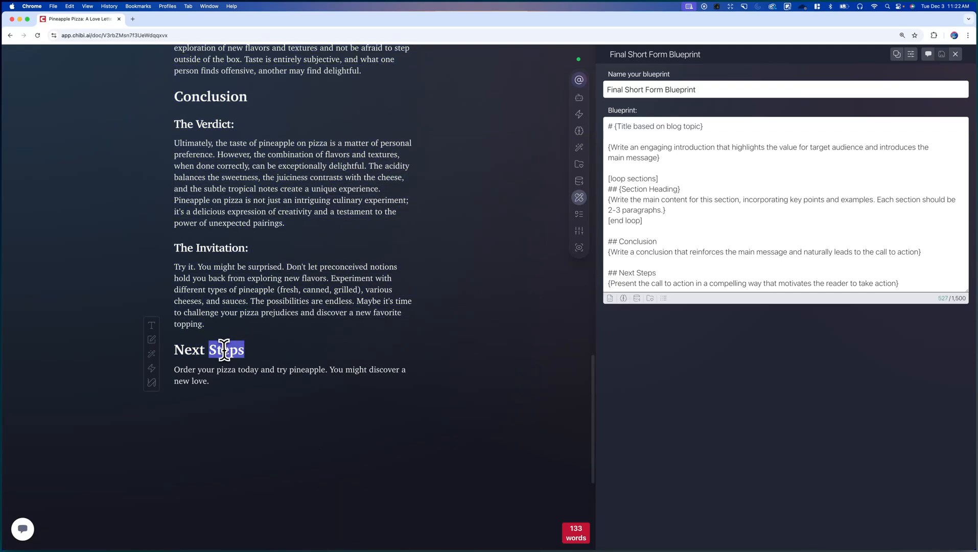
click(225, 350)
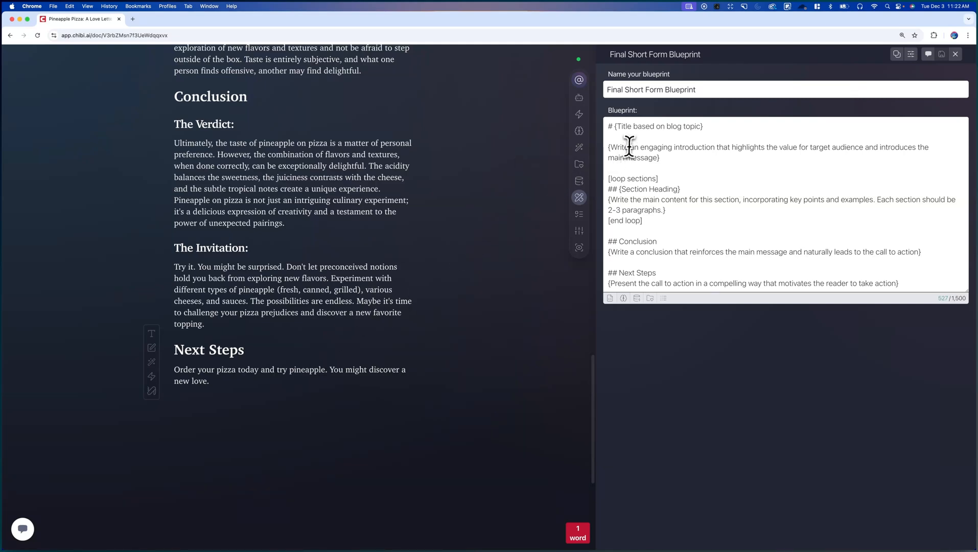
Step: Examine the blueprint's structure: title line, introduction instruction, section loop, conclusion and next steps
double_click(618, 189)
drag(661, 159, 603, 152)
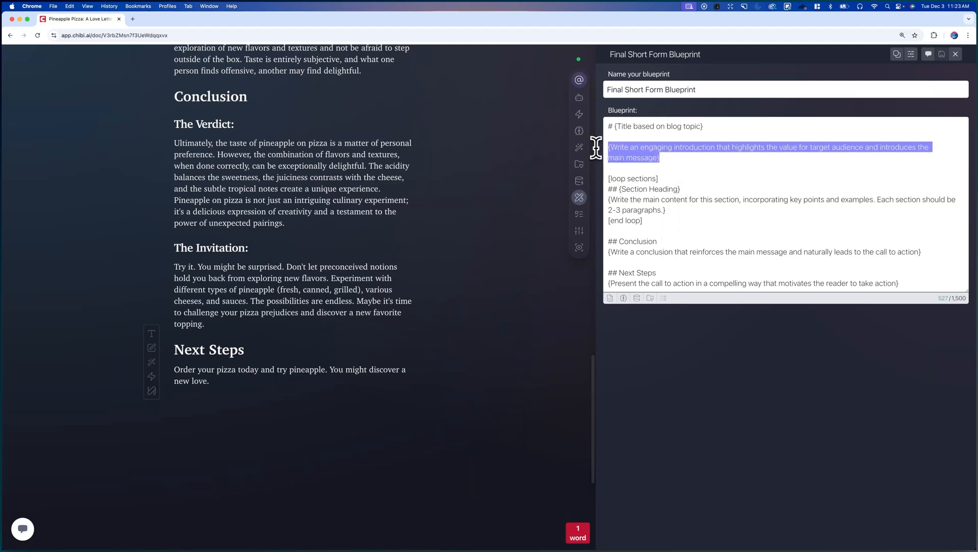
triple_click(626, 126)
drag(644, 221, 631, 199)
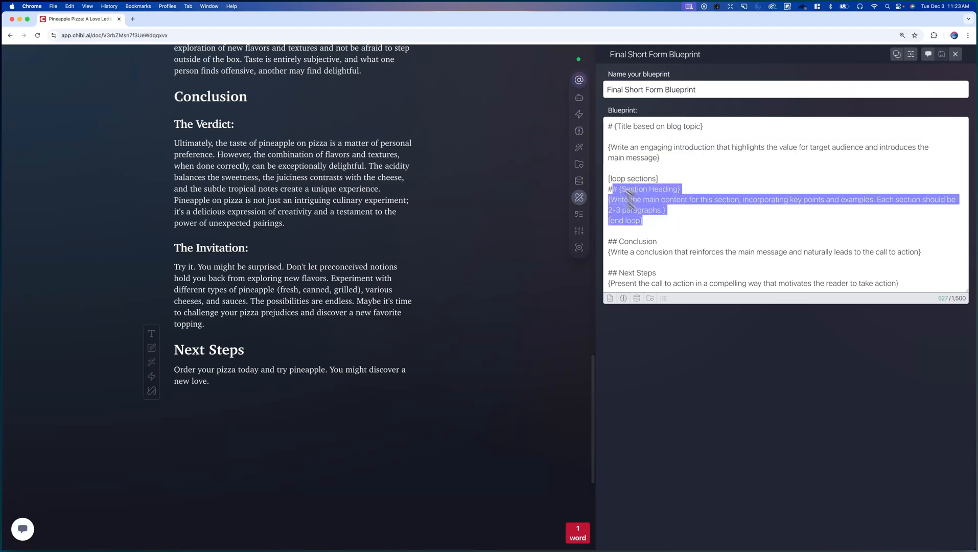
drag(678, 252, 604, 239)
drag(656, 283, 642, 273)
click(681, 215)
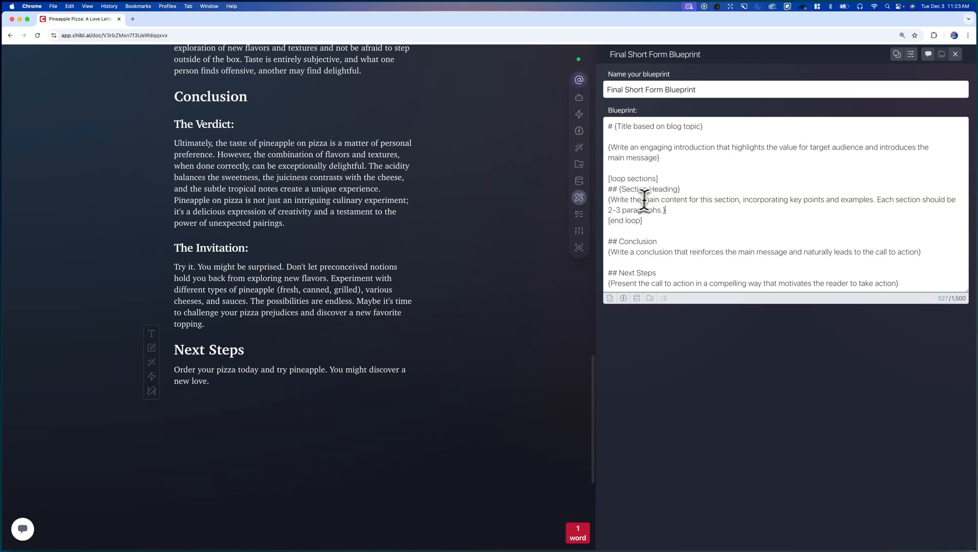
Step: Inspect the main content instruction inside the blueprint's section loop, including its paragraph length guidance and closing brace
drag(753, 201, 659, 212)
click(873, 202)
click(664, 212)
mouse_move(666, 210)
mouse_down()
mouse_move(611, 201)
mouse_move(663, 209)
mouse_up()
click(663, 209)
Step: Open the help article on creating a short blog post action and read from its final post blueprint through the customizing advice
scroll(378, 247, up, 8)
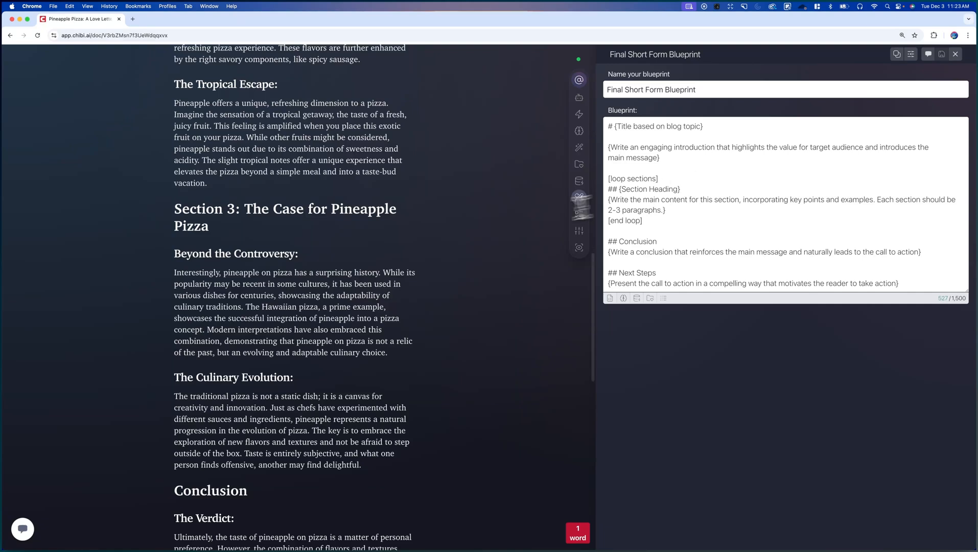
click(22, 529)
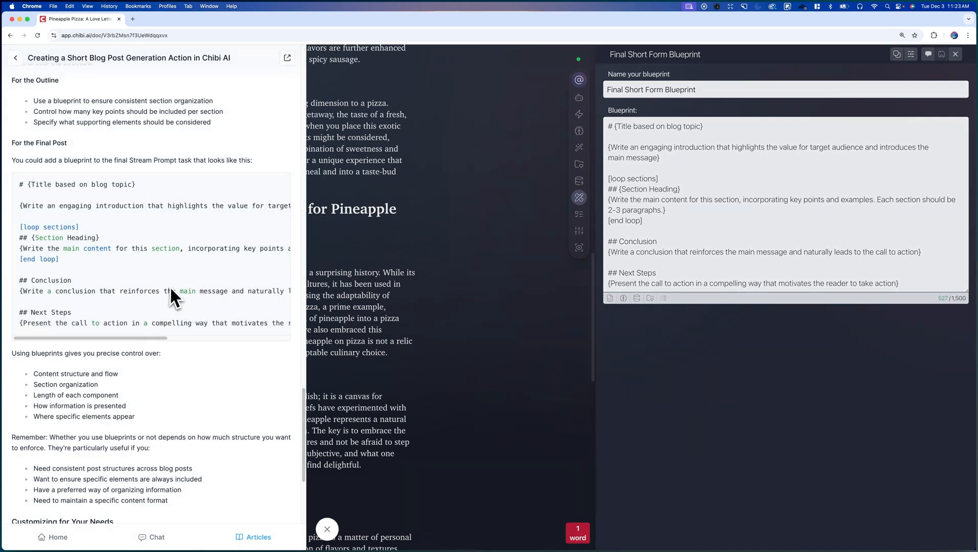
scroll(73, 227, down, 5)
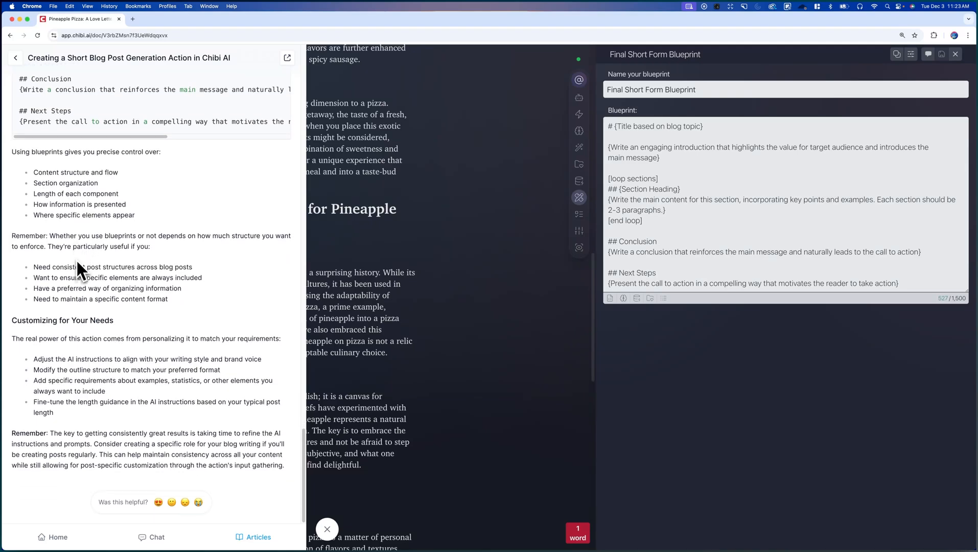